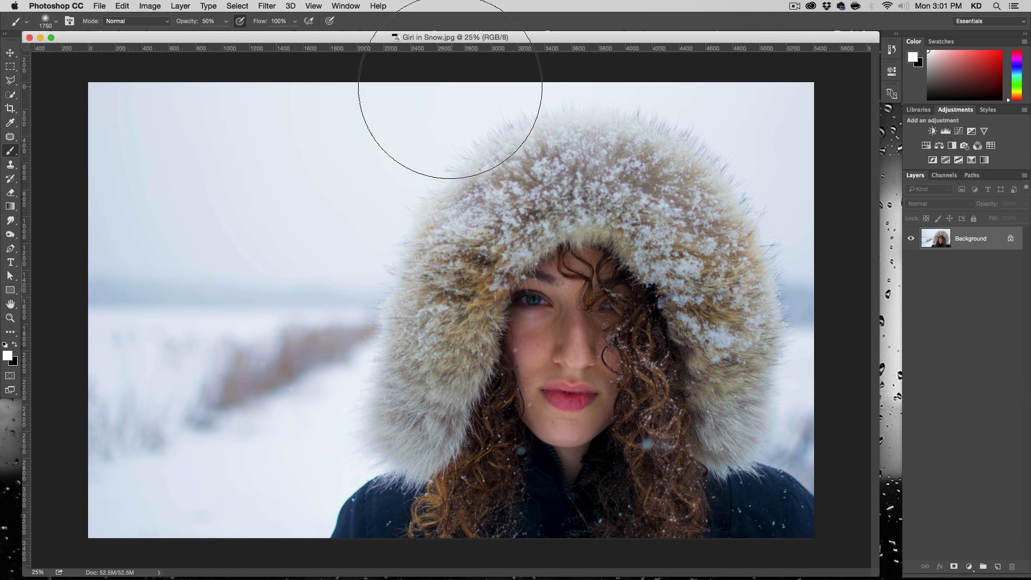
- Add a Curves adjustment layer above the Background and pull the RGB curve's upper midpoint down to strongly darken the photo
left_click(10, 52)
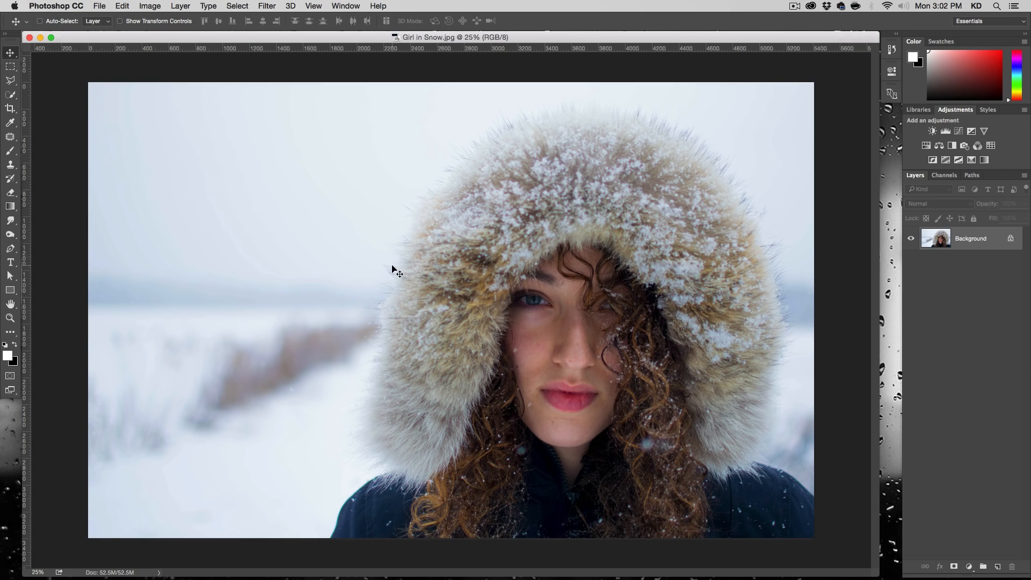
left_click(969, 567)
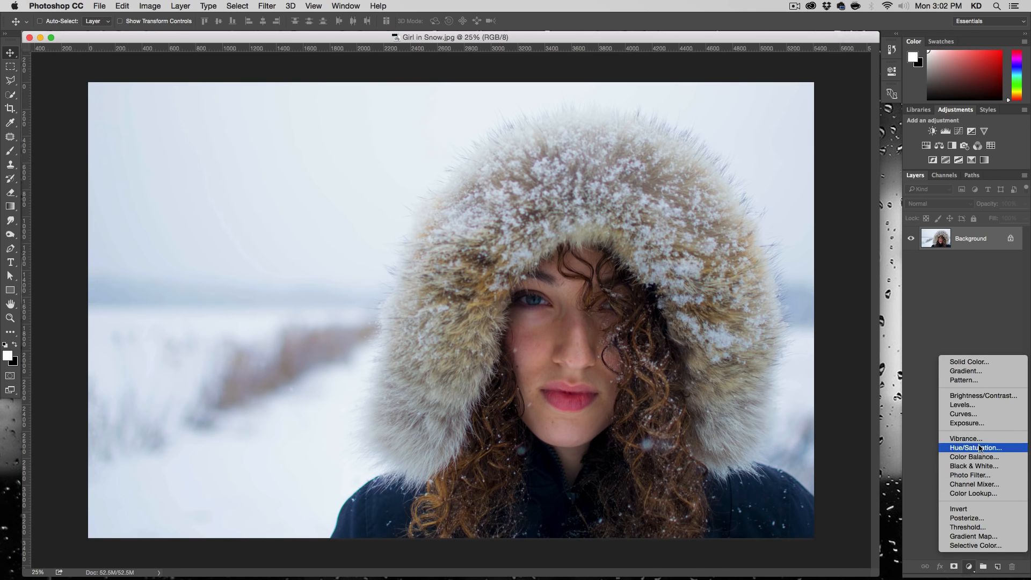
left_click(977, 417)
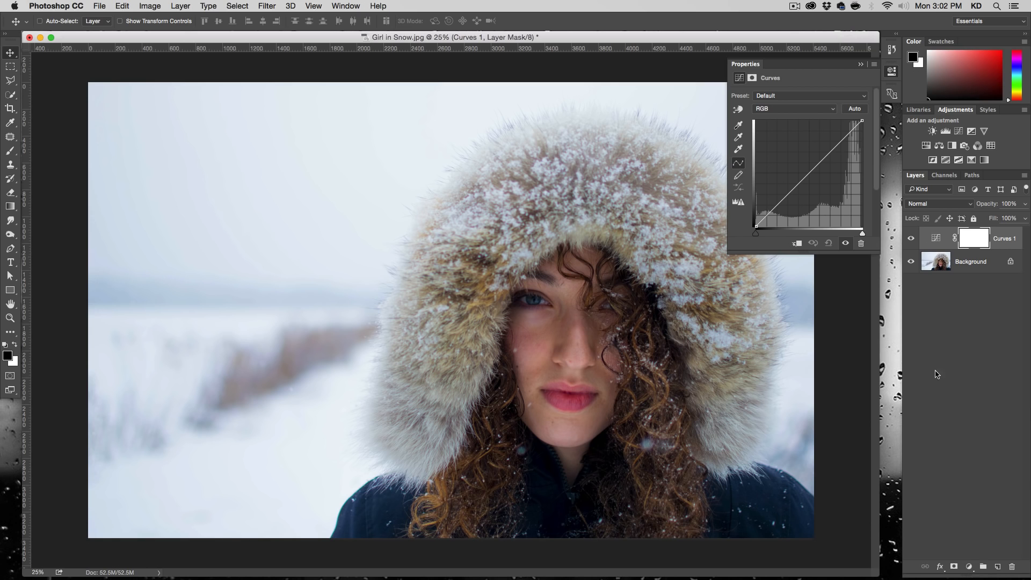
left_click_drag(810, 174, 828, 188)
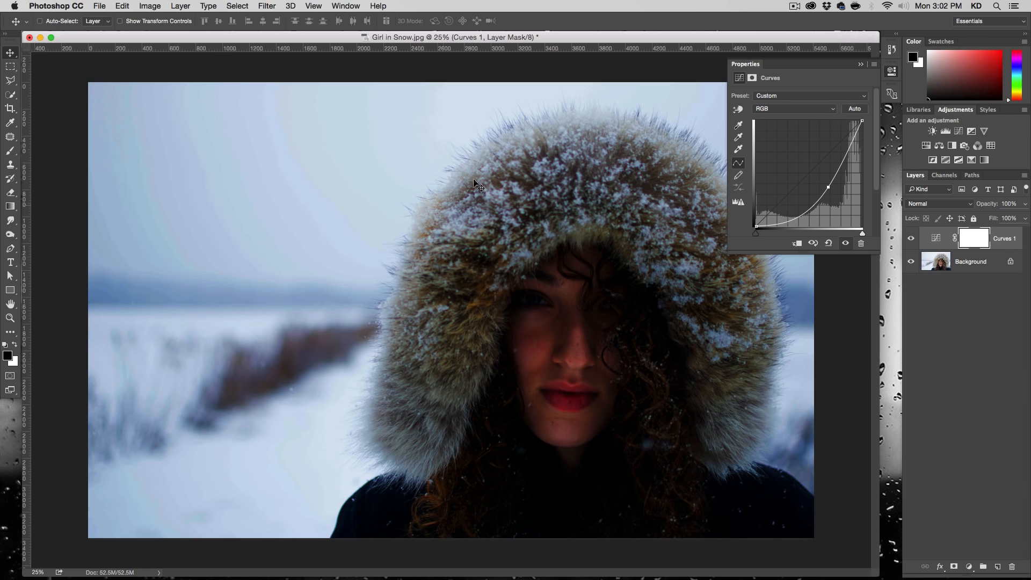
left_click_drag(828, 187, 830, 188)
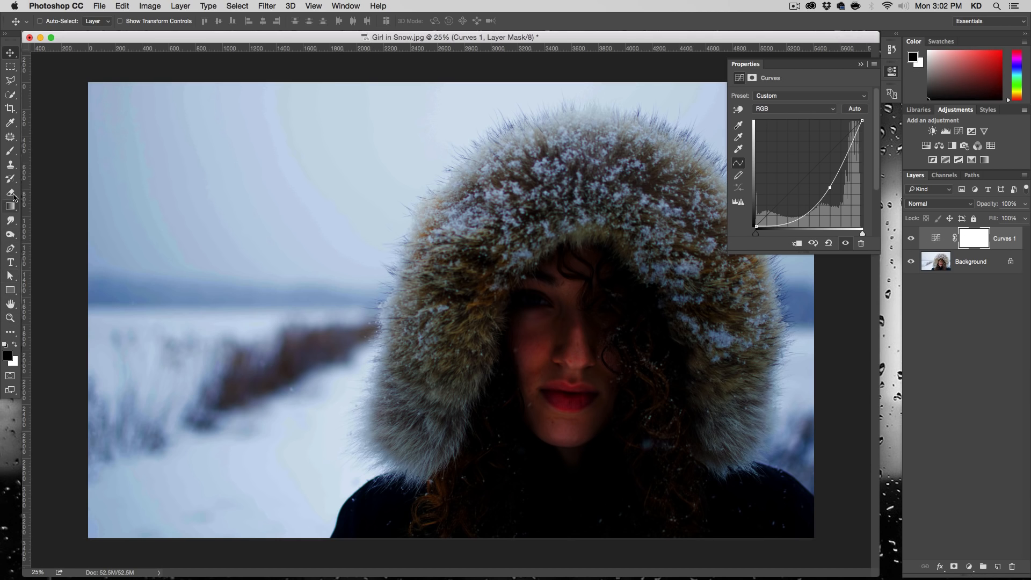
- Paint black on the Curves layer's mask over the face and curly hair with a soft 1760 px brush at 50% opacity
left_click(13, 153)
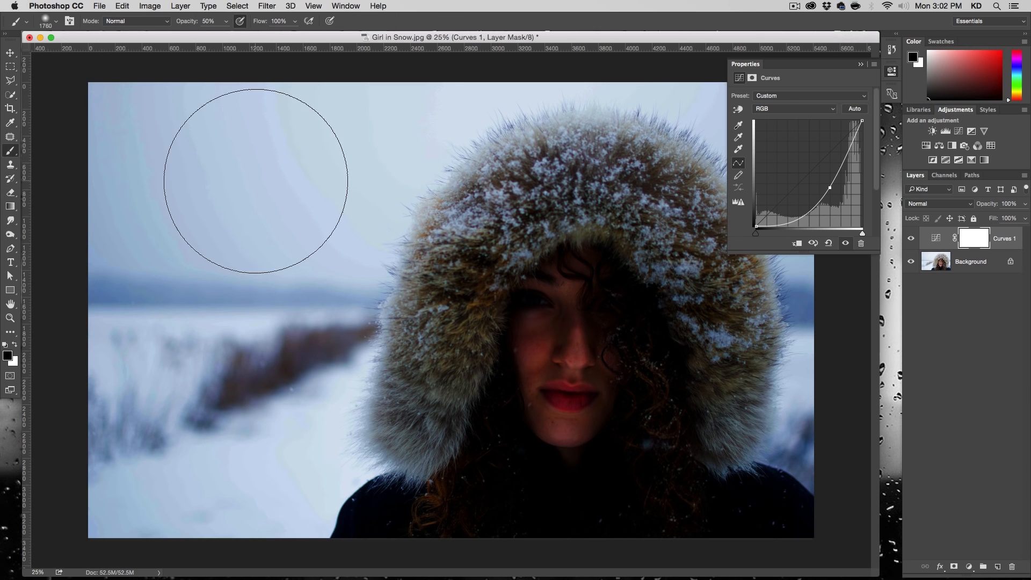
right_click(595, 276)
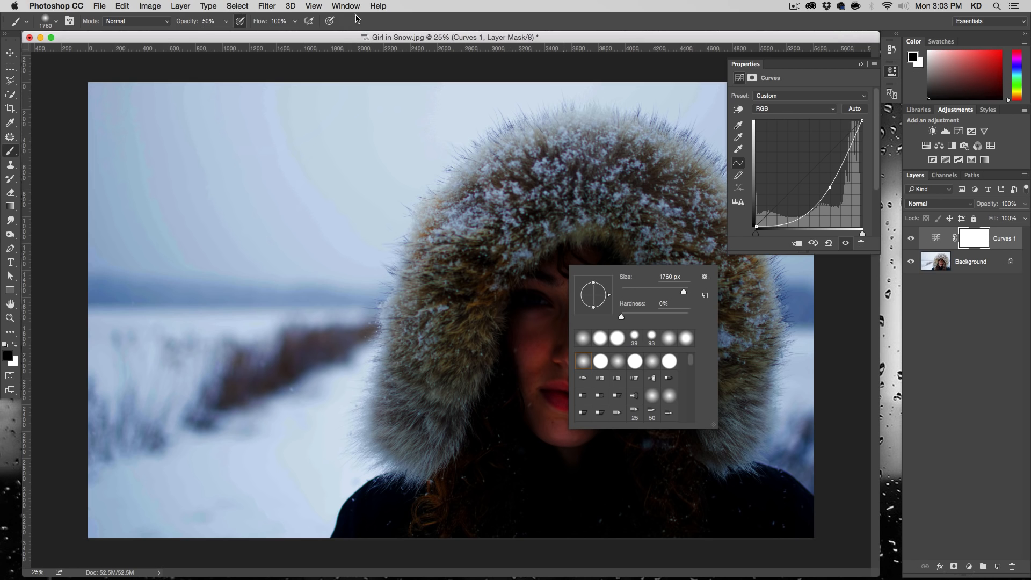
left_click(966, 238)
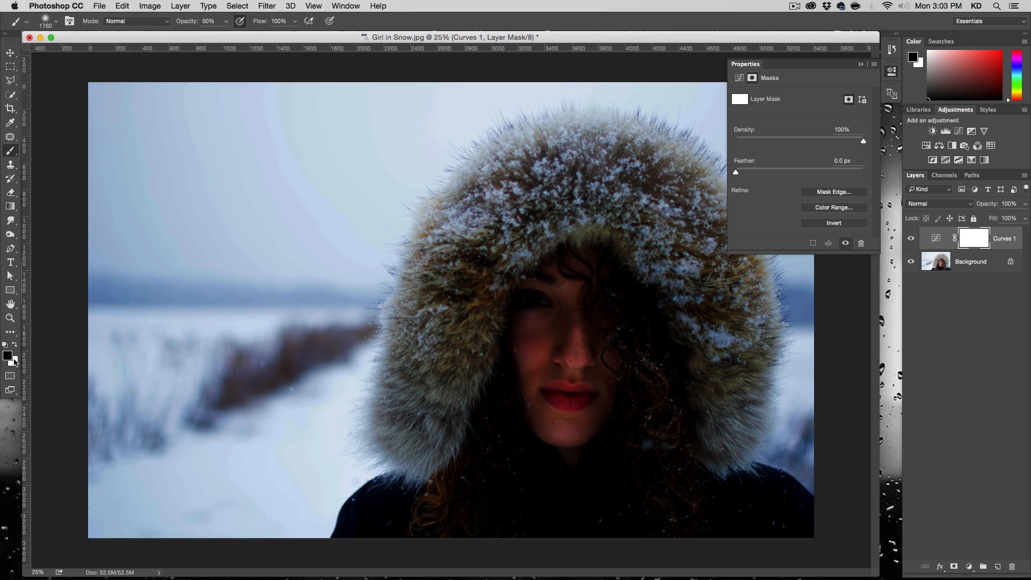
left_click(638, 346)
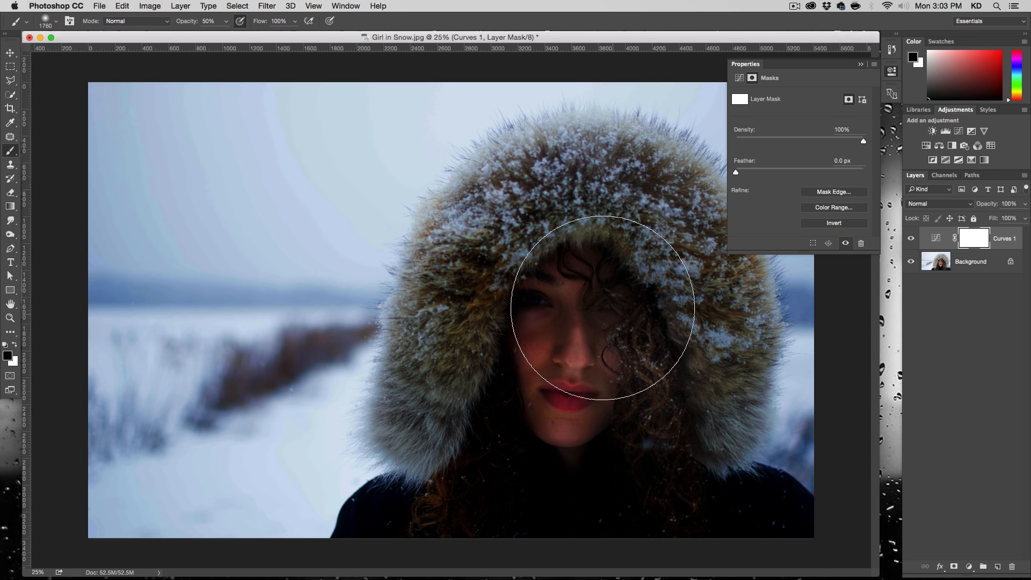
left_click(597, 305)
left_click(558, 346)
left_click(545, 396)
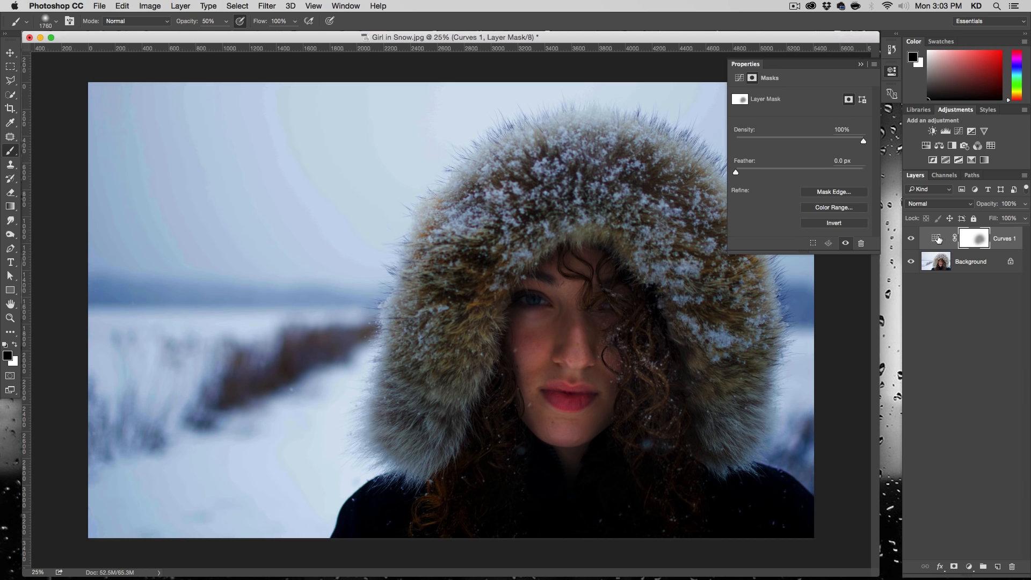
left_click(598, 414)
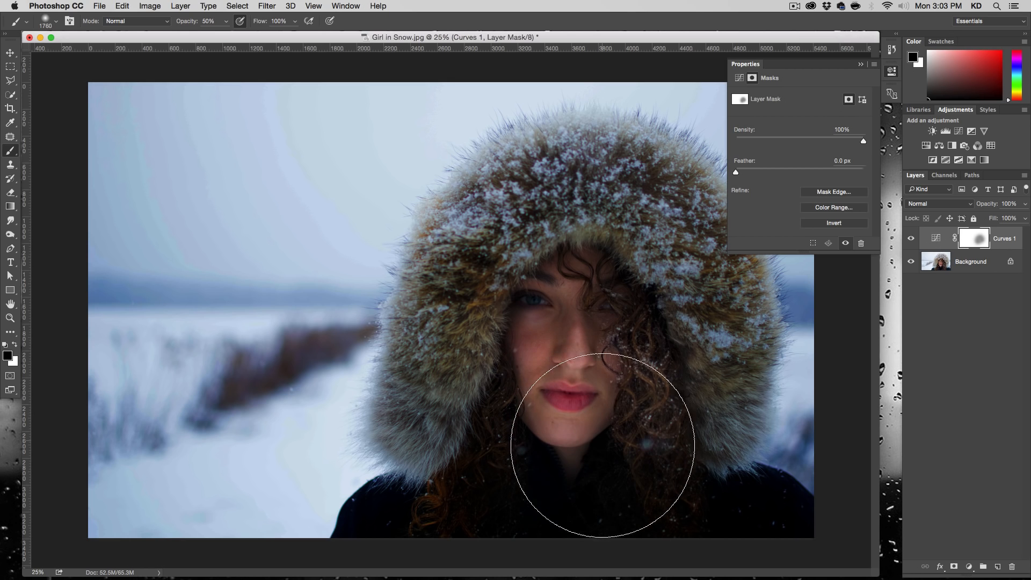
left_click(650, 493)
left_click(491, 435)
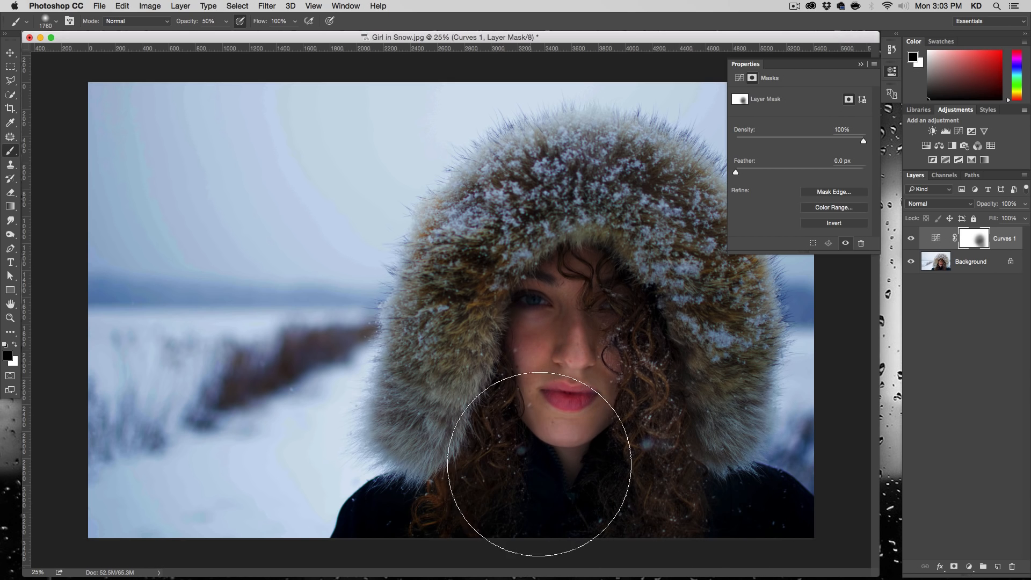
left_click(573, 473)
left_click(527, 487)
left_click(561, 388)
left_click(579, 325)
left_click(656, 427)
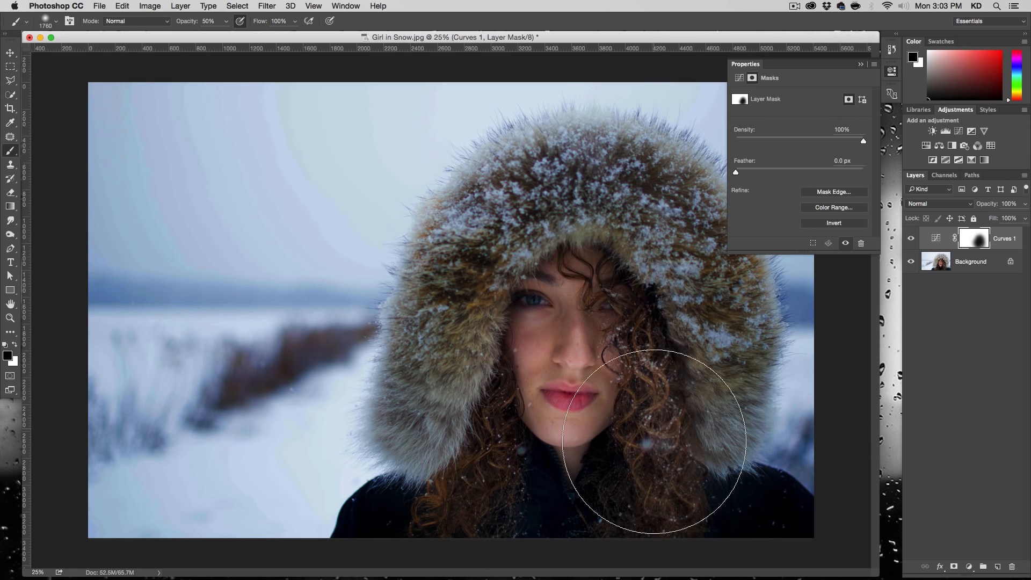
left_click(490, 495)
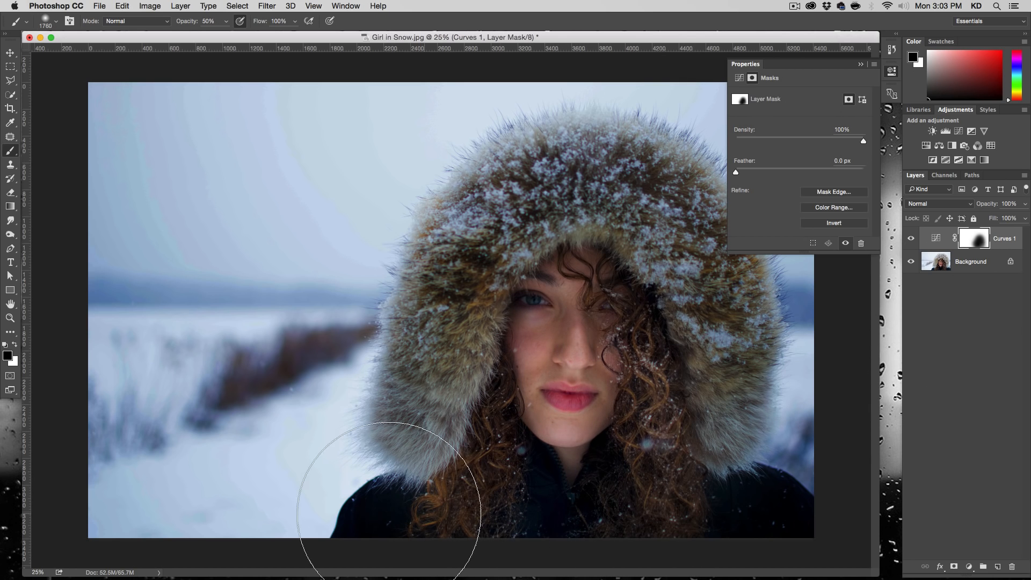
- Compare the photo with and without the Curves adjustment layer, and collapse the mask properties
left_click(913, 240)
left_click(912, 240)
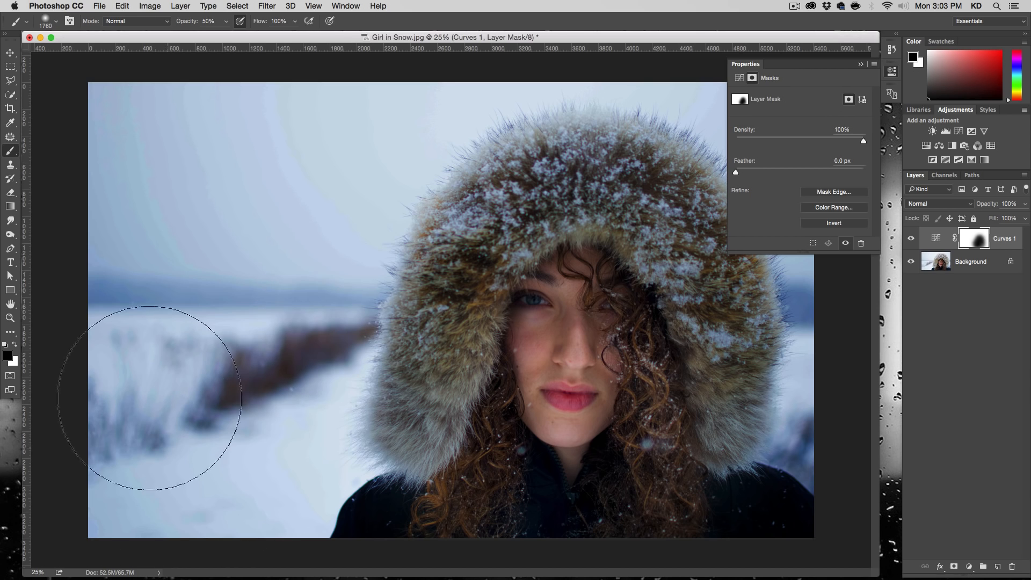
left_click(912, 240)
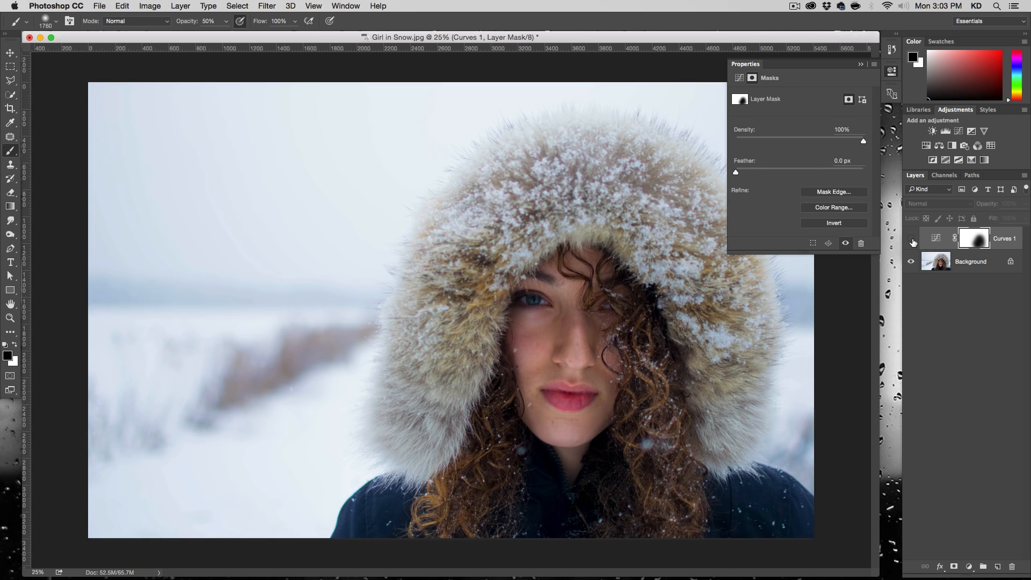
left_click(911, 240)
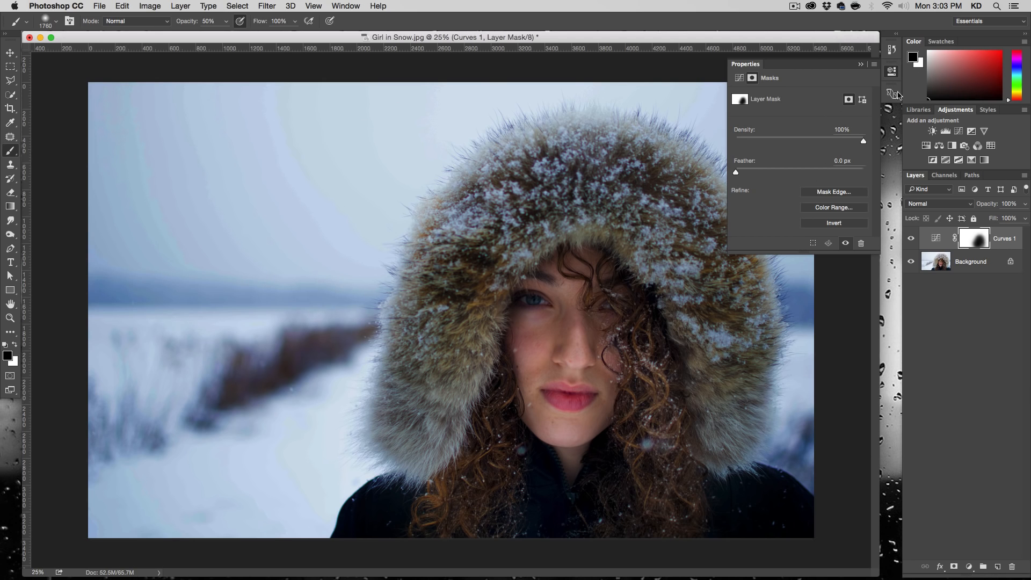
left_click(892, 71)
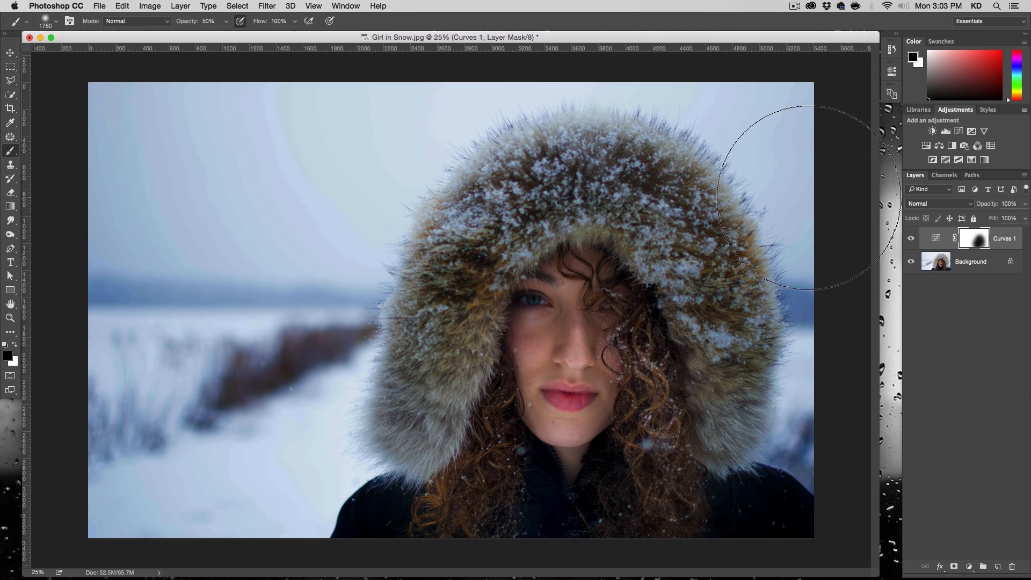
left_click(911, 239)
left_click(912, 240)
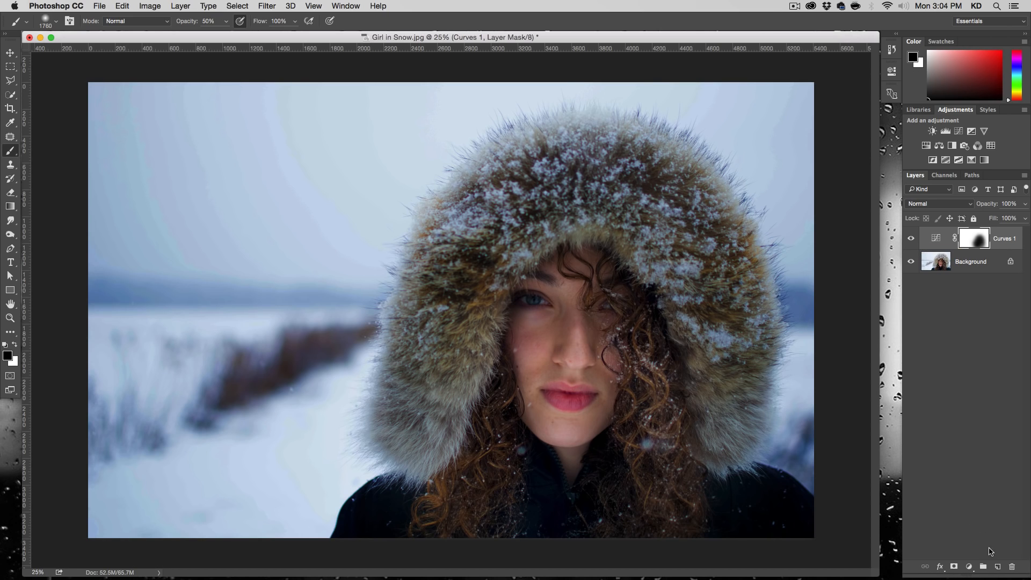
- Create a new empty layer above the Curves adjustment with white as the foreground color
left_click(997, 566)
key("x")
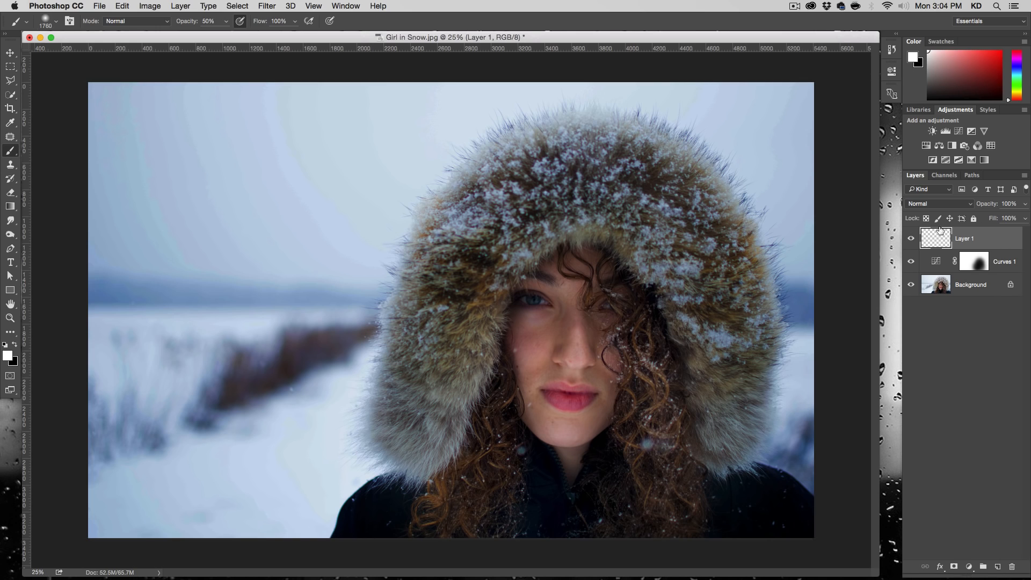
- Try to render a Lens Flare on the new empty layer
left_click(267, 6)
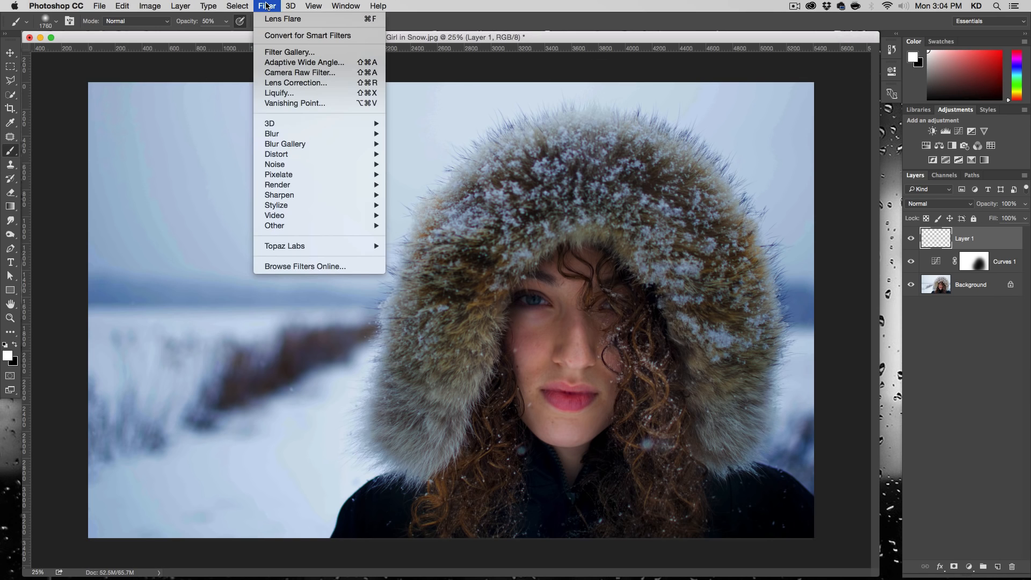
mouse_move(337, 185)
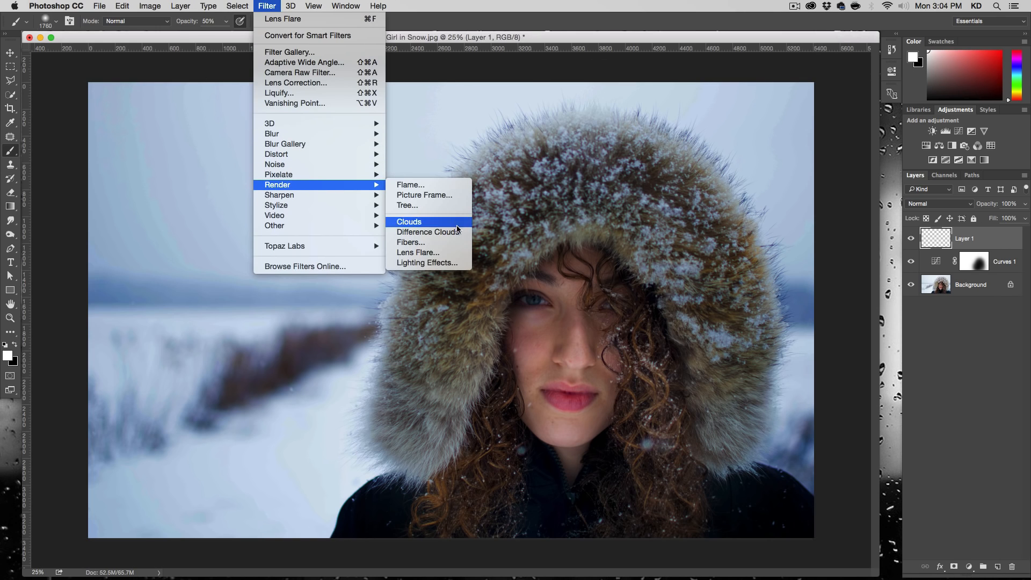
left_click(457, 253)
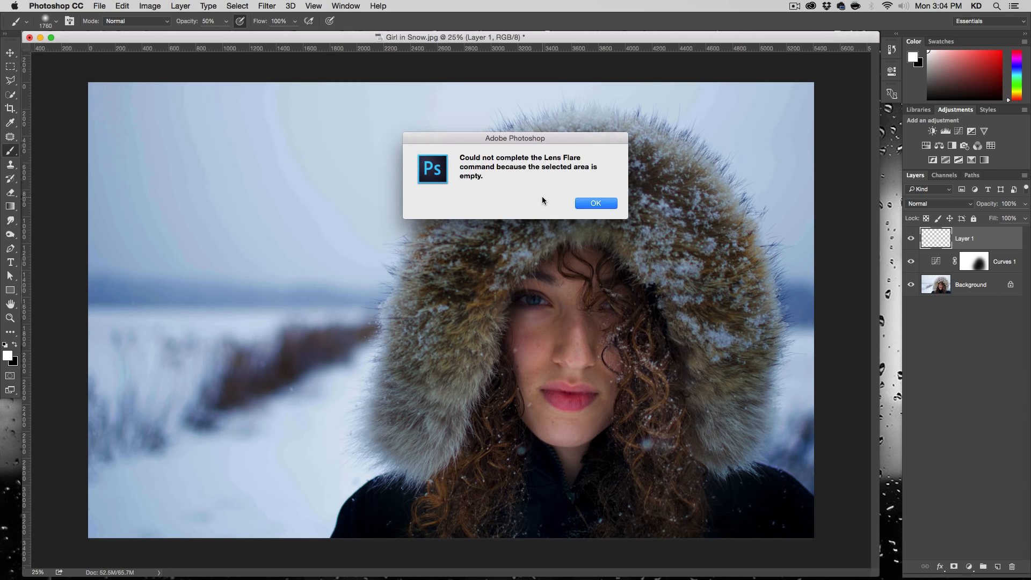
left_click(581, 205)
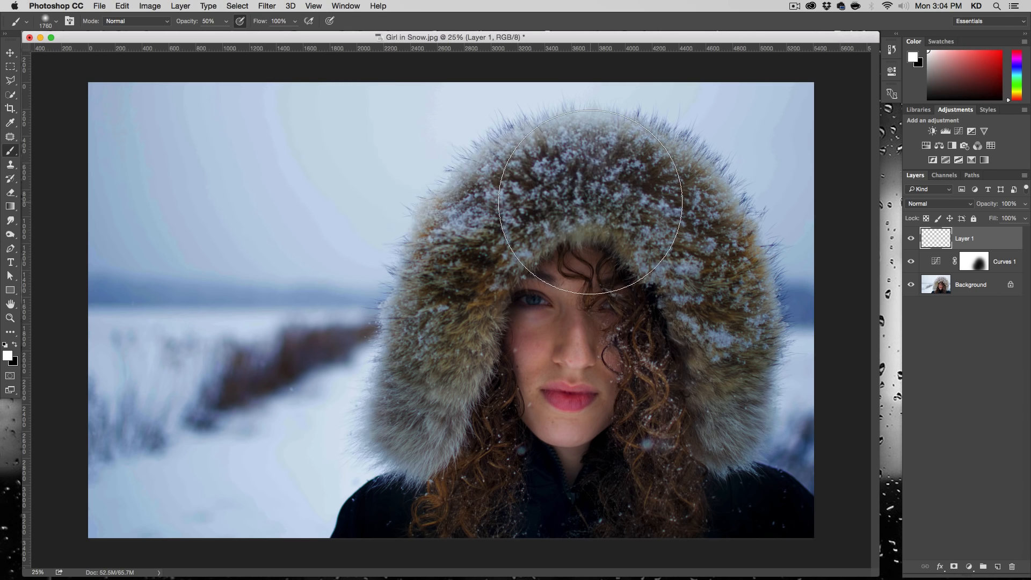
- Render a 50-300mm Zoom Lens Flare at 163% brightness on the Background layer, centered just beside the fur hood's left edge
left_click(972, 290)
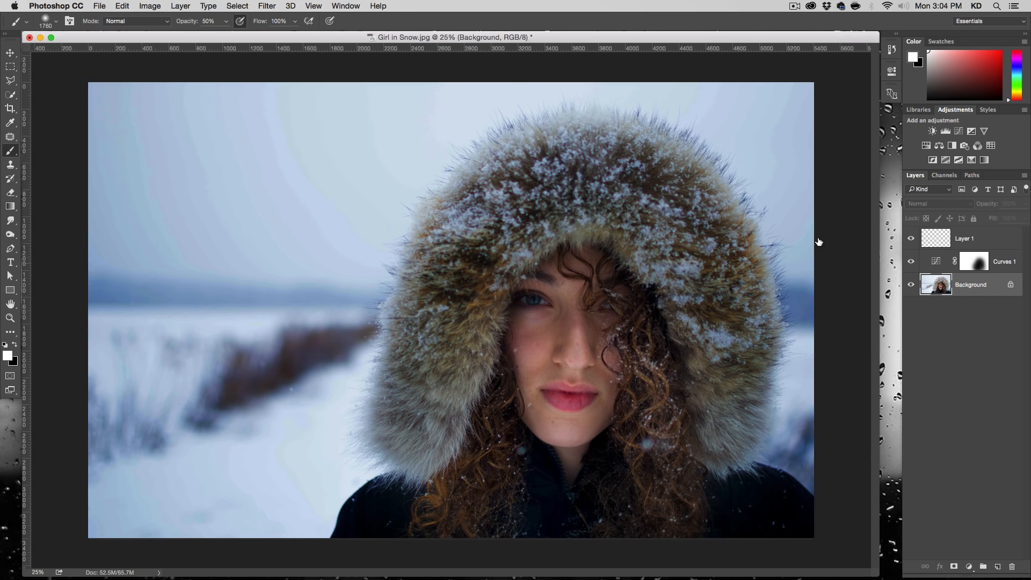
left_click(265, 6)
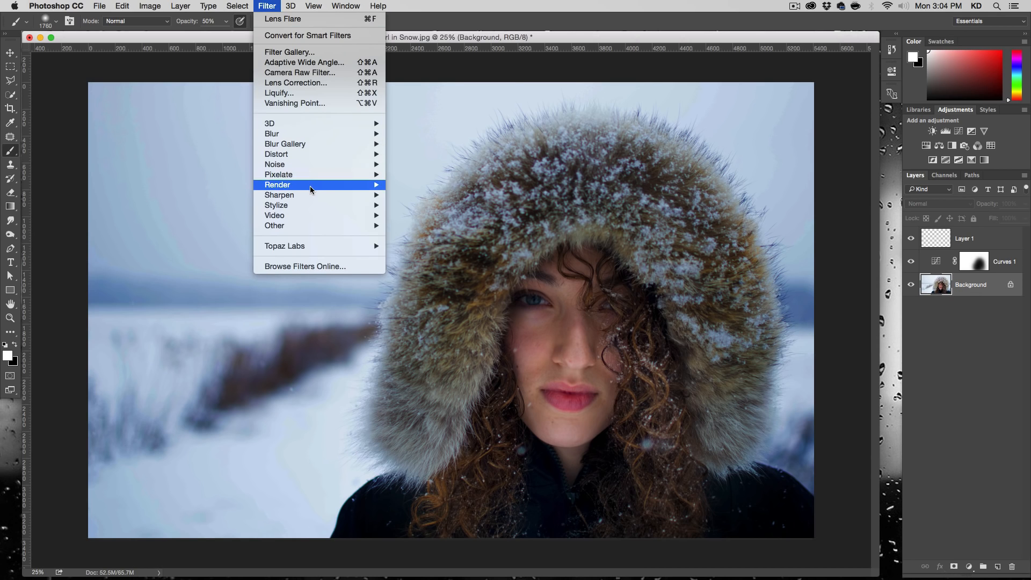
mouse_move(310, 185)
left_click(471, 250)
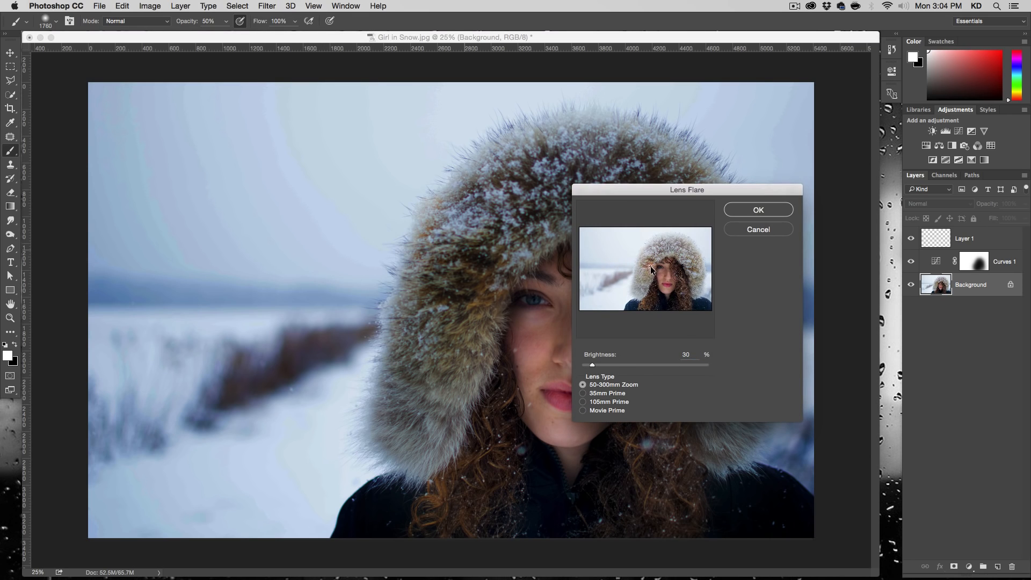
left_click_drag(614, 364, 642, 363)
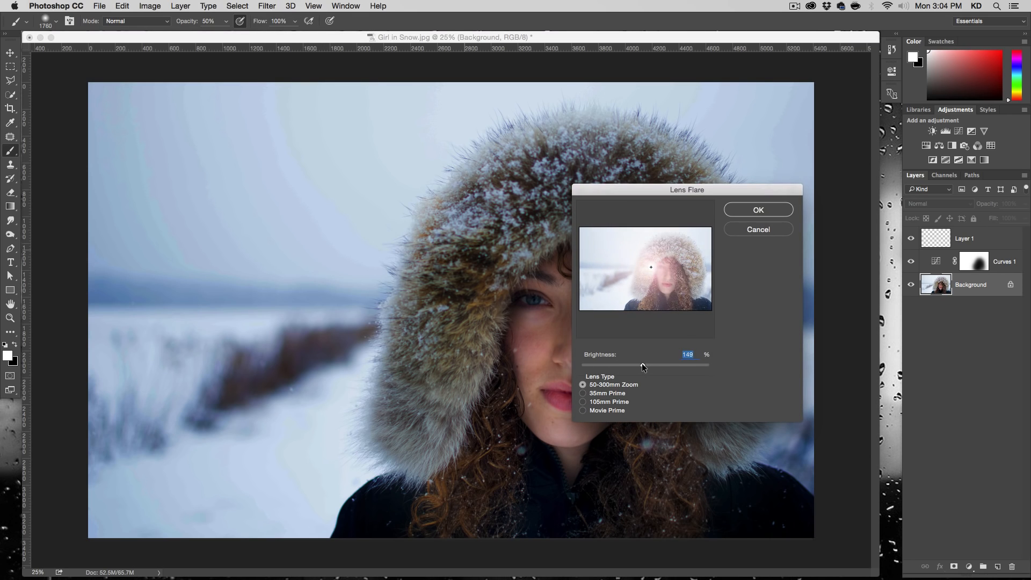
left_click(656, 261)
left_click_drag(662, 256, 633, 262)
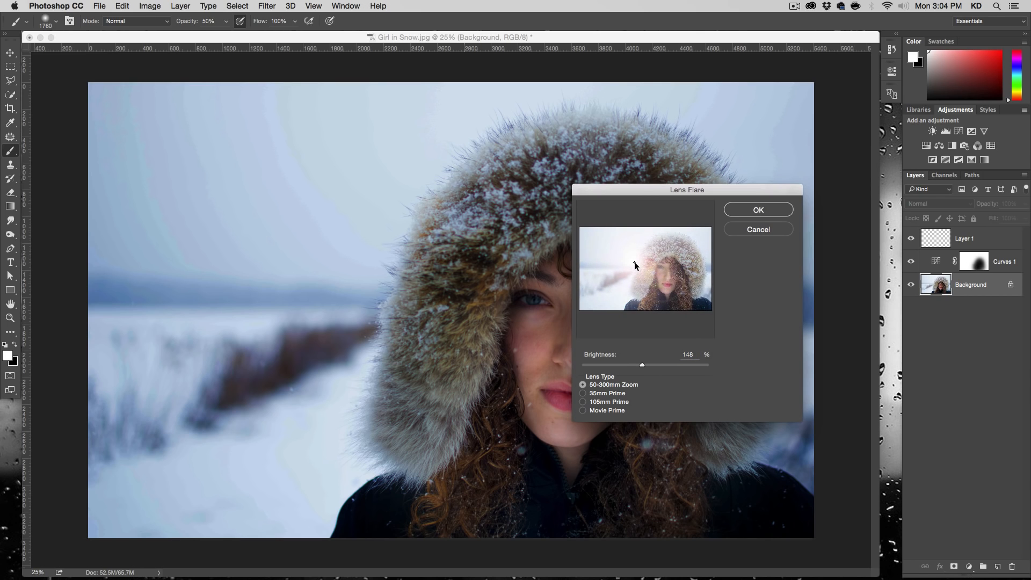
left_click_drag(642, 364, 650, 364)
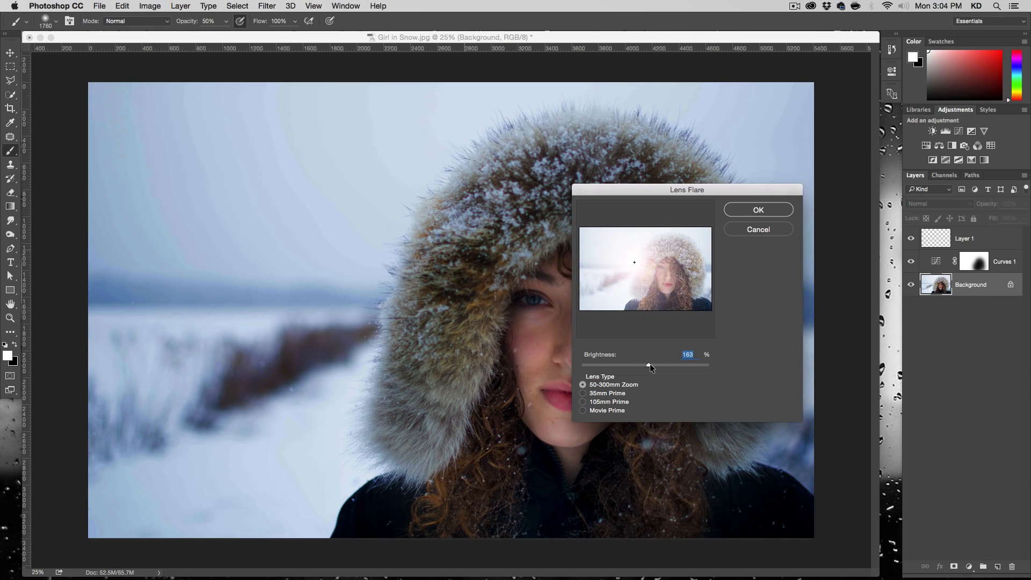
left_click(739, 211)
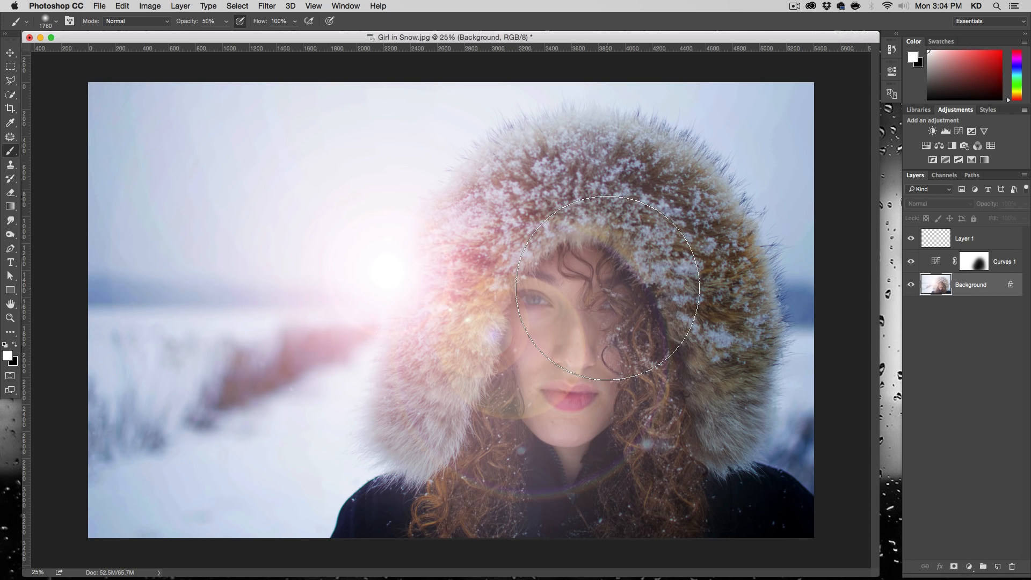
- Undo the lens flare on the Background and reselect the empty layer above the Curves adjustment
key("super+z")
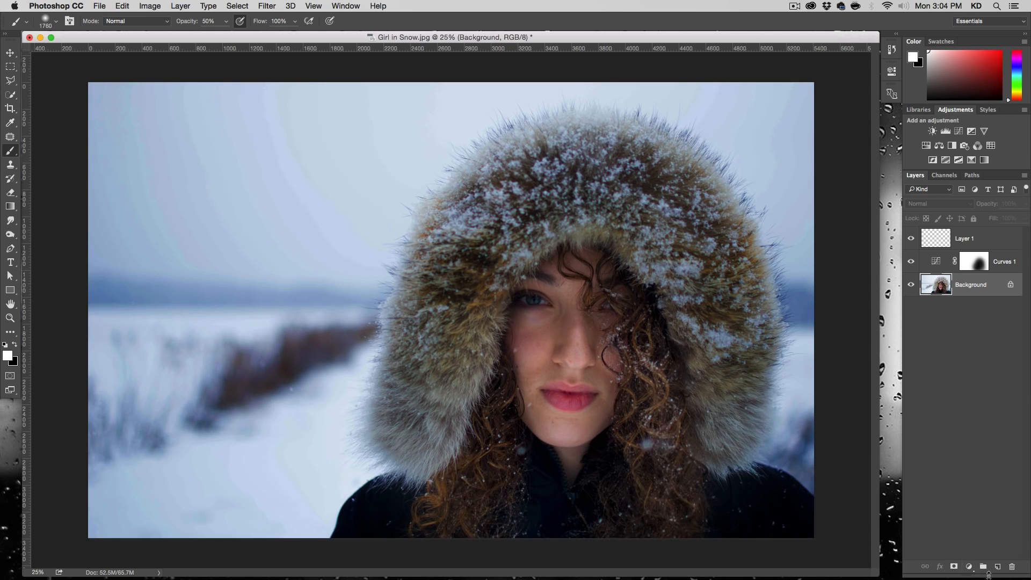
left_click(997, 567)
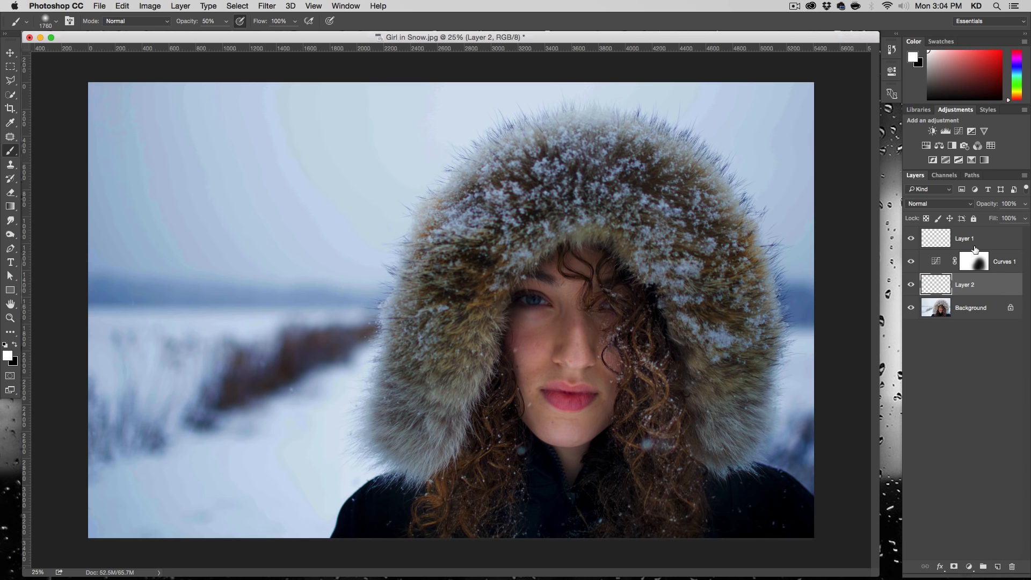
key("super+z")
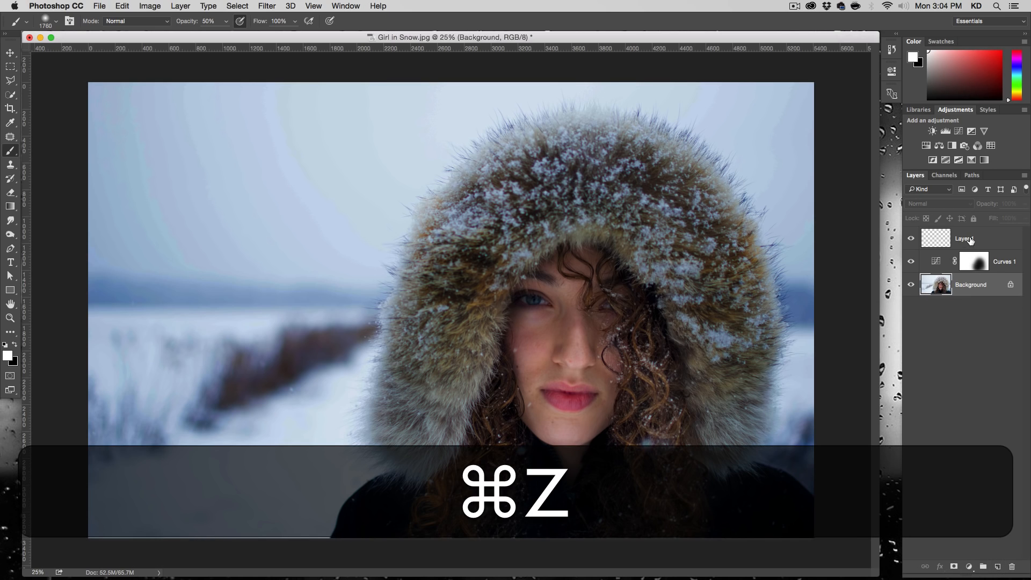
left_click(951, 240)
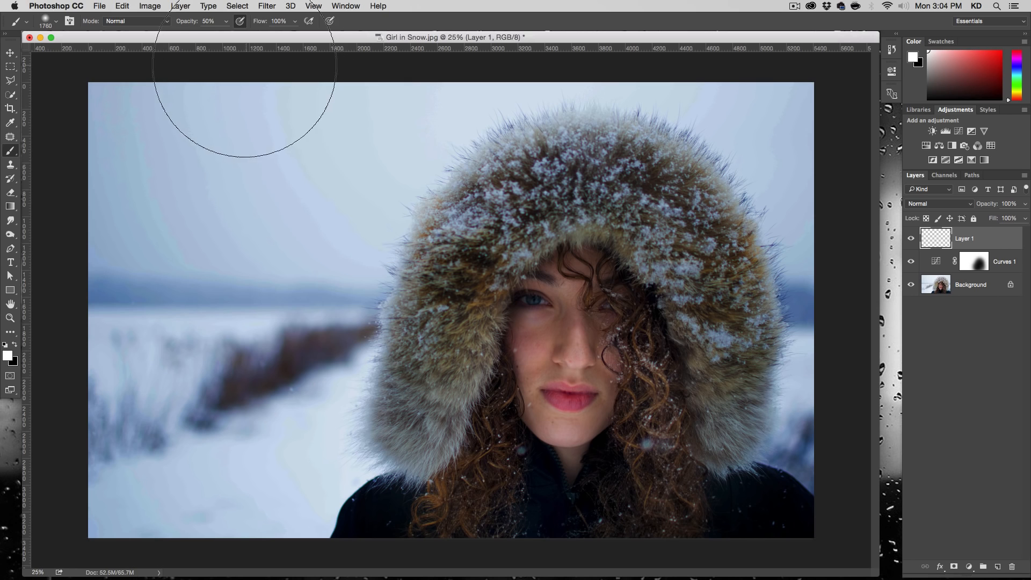
- Fill the empty layer above the Curves adjustment with black at 100% opacity in Normal mode
left_click(119, 6)
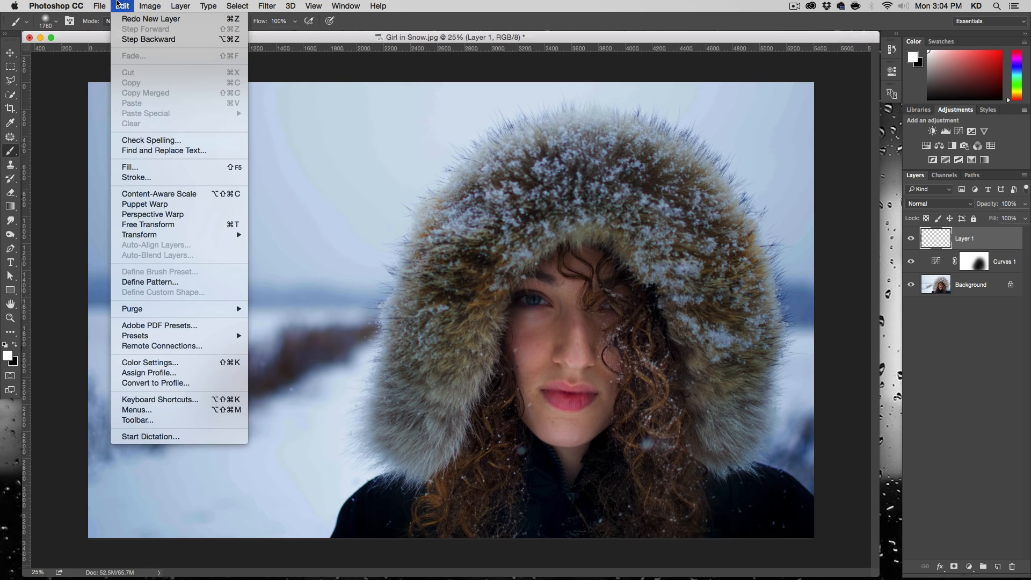
left_click(178, 166)
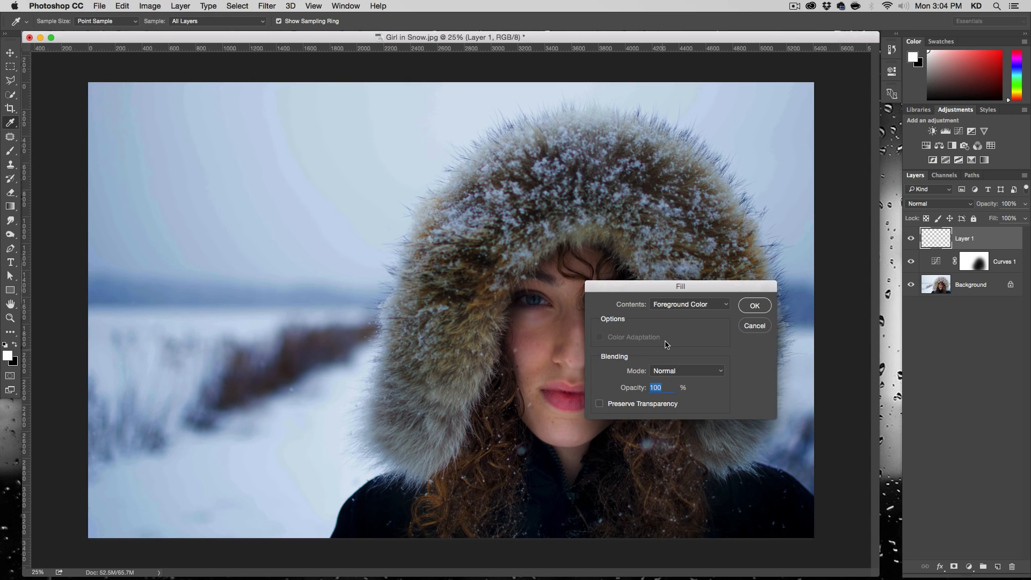
left_click(678, 306)
left_click(679, 371)
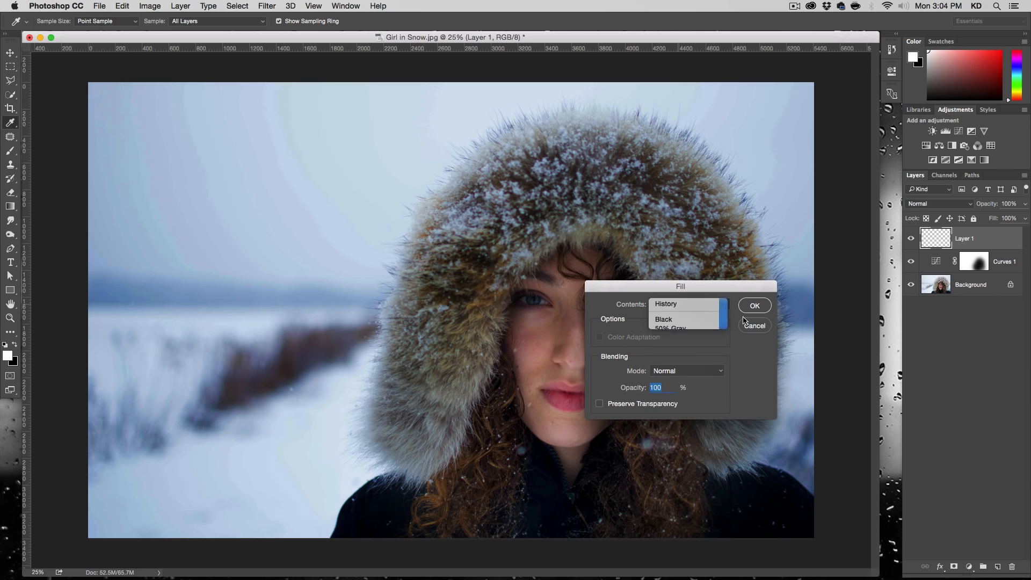
left_click(754, 305)
key("b")
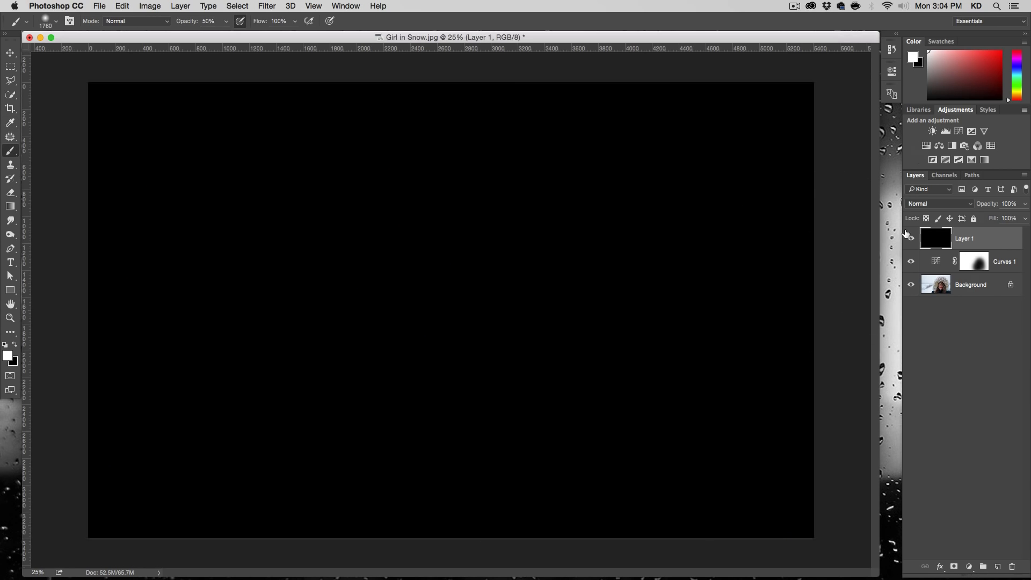
- Set the black layer's blend mode to Screen
left_click(932, 205)
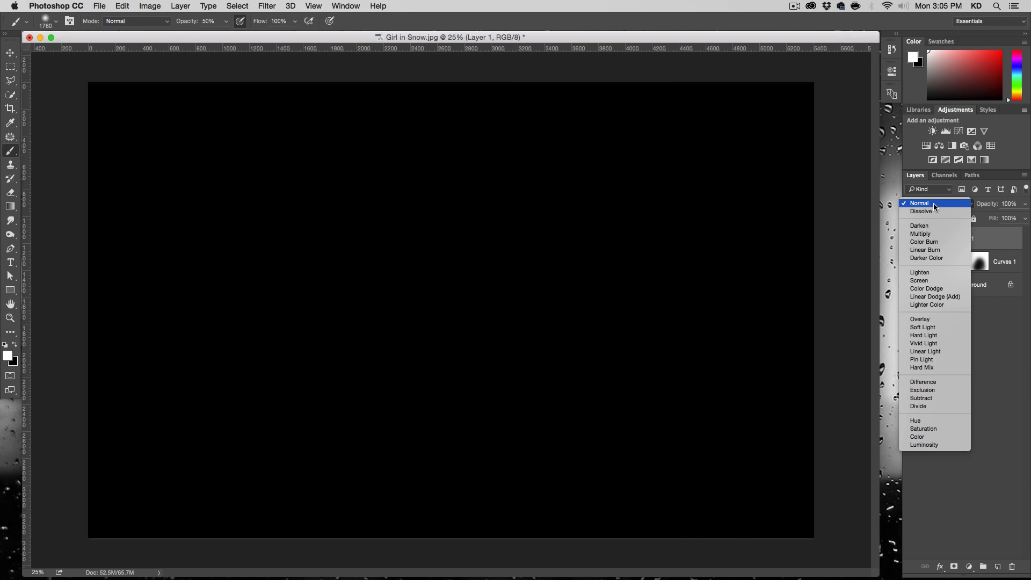
left_click(933, 203)
left_click(929, 204)
left_click(930, 280)
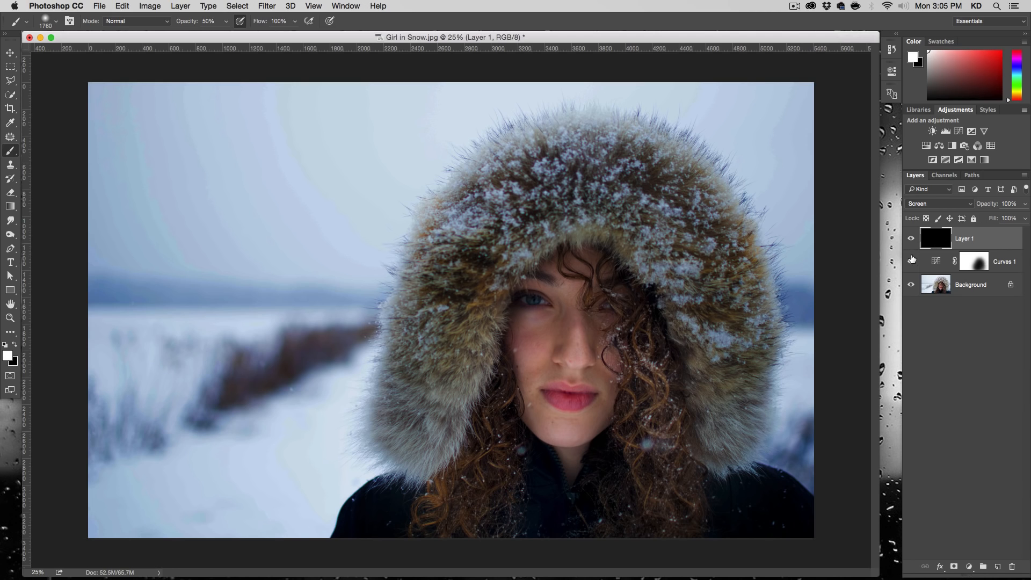
- Toggle the black Screen layer's visibility, and paint a white test stroke over the face and undo it
left_click(912, 240)
left_click(911, 240)
left_click(911, 241)
left_click(911, 240)
left_click_drag(546, 388, 519, 271)
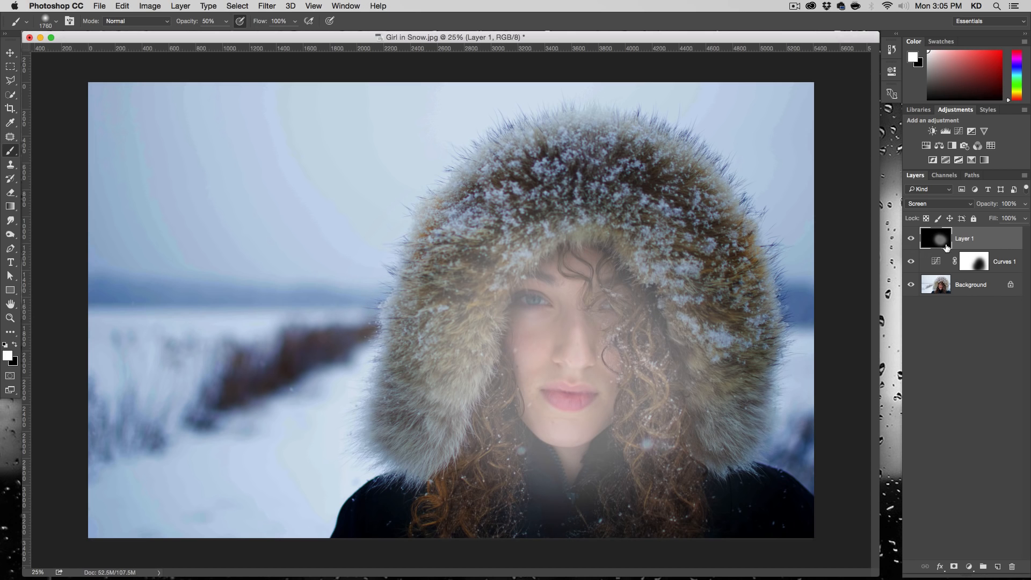
key("super+z")
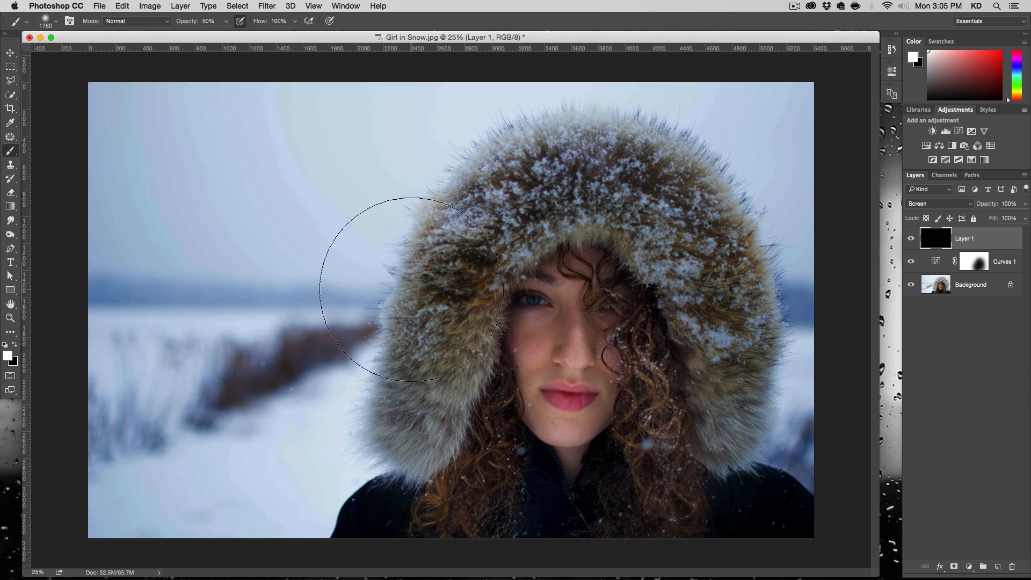
- Set the soft brush size to 150 px
right_click(395, 280)
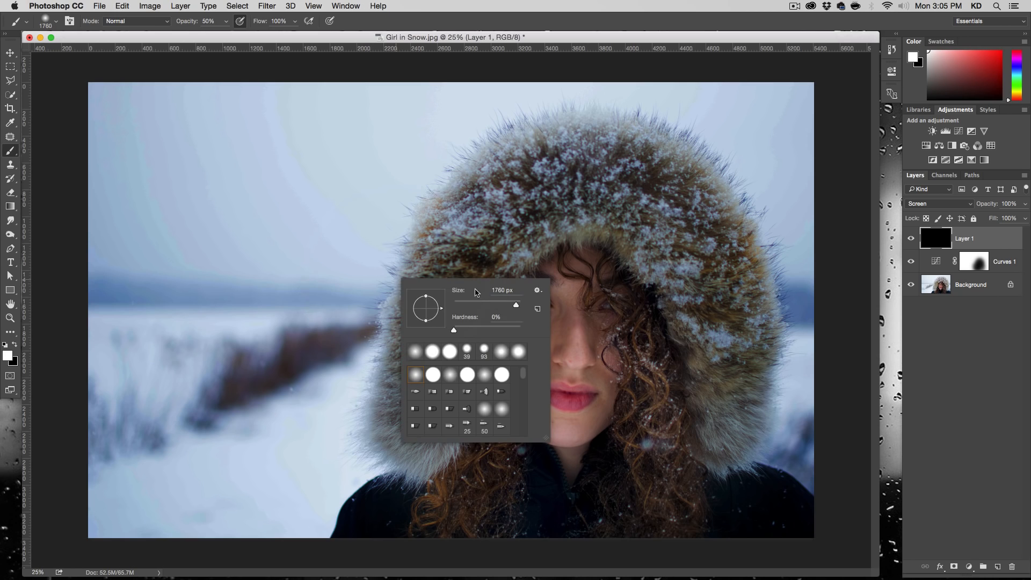
mouse_move(507, 305)
left_mouse_down()
mouse_move(466, 304)
mouse_move(480, 304)
left_mouse_up()
type("150")
key("Return")
left_click(384, 267)
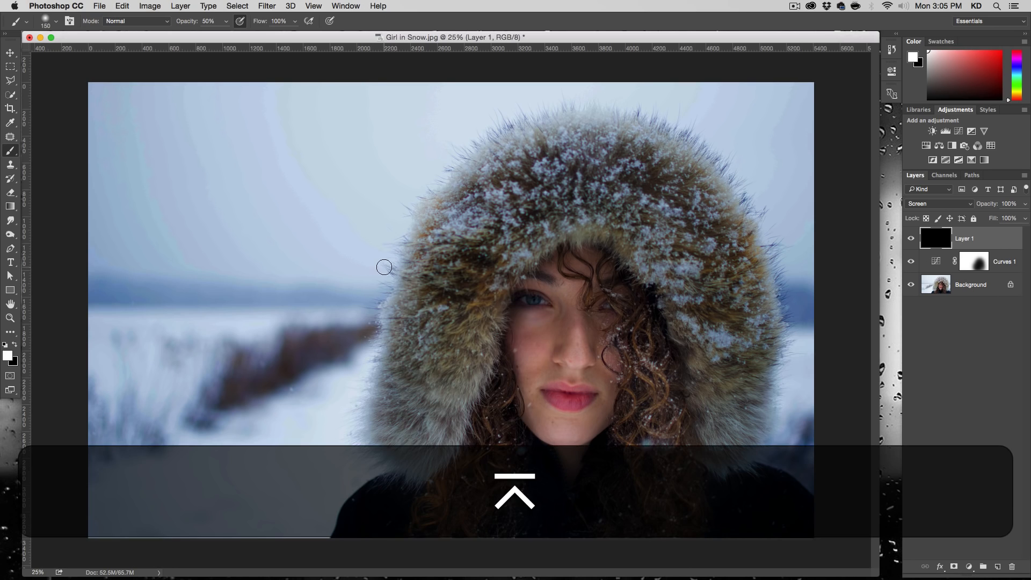
- Set the brush opacity to 100% and paint a single white dab on the Screen layer at the fur hood's left edge
left_click(208, 22)
type("100")
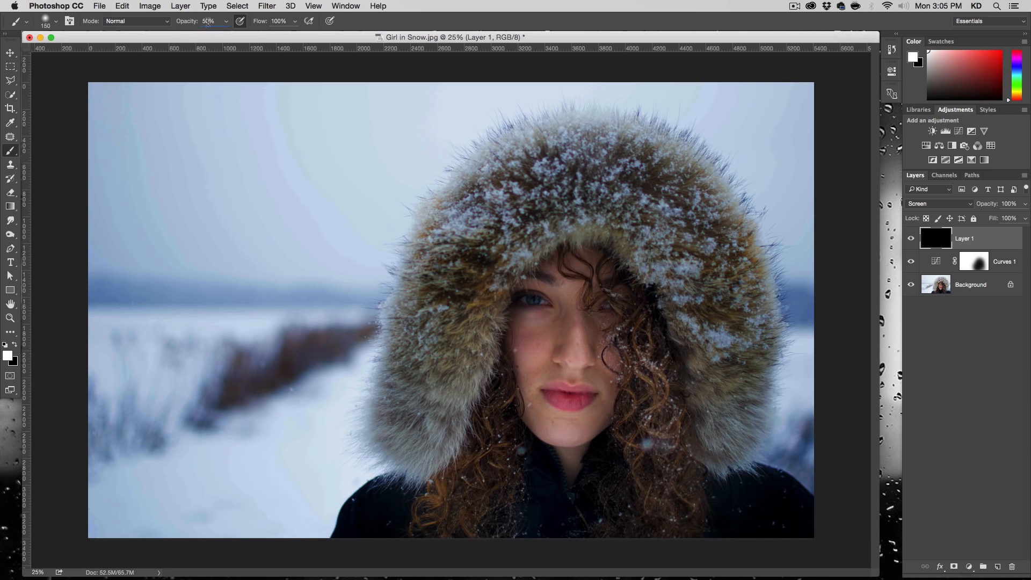
left_click(226, 21)
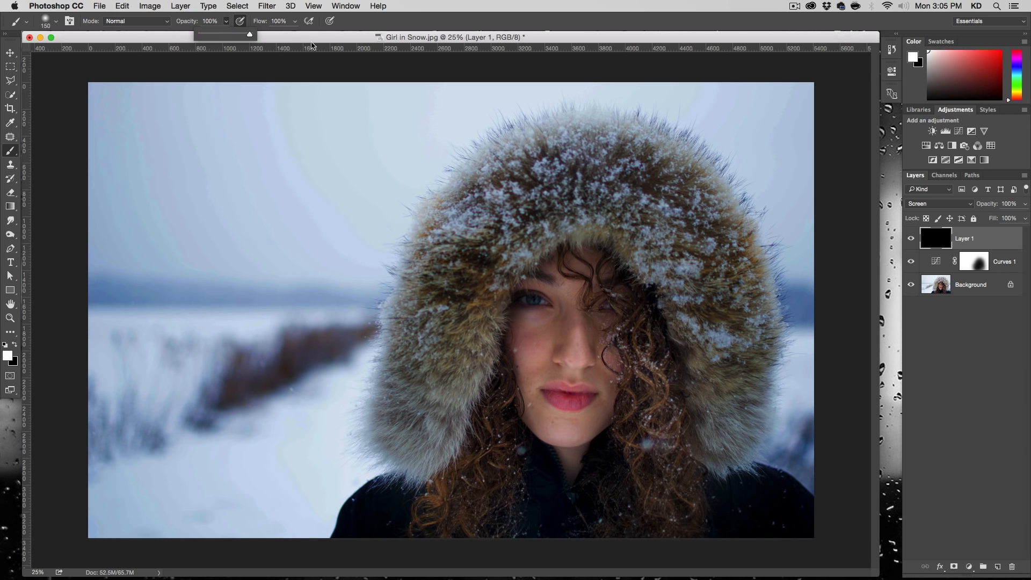
key("Return")
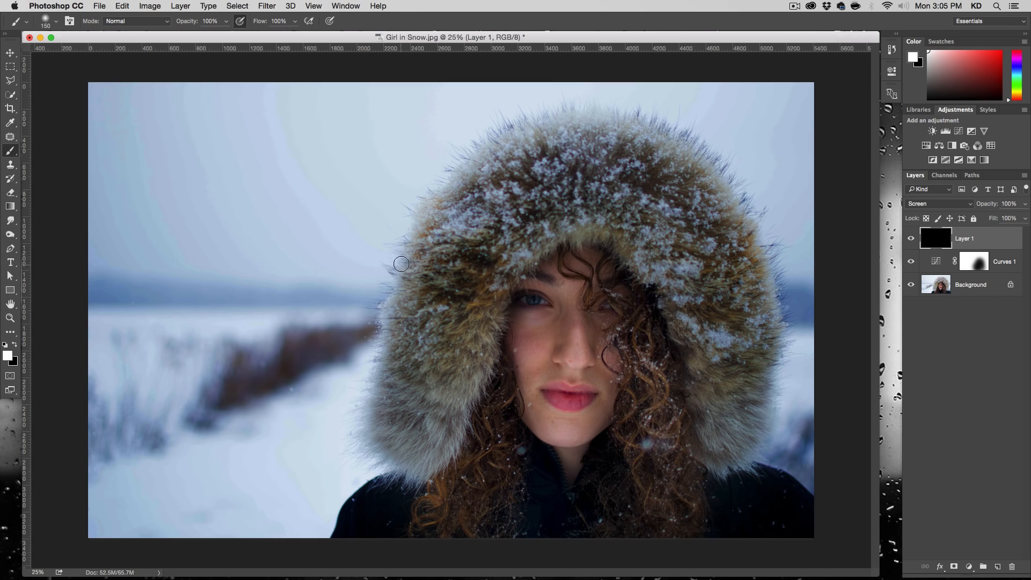
left_click(398, 264)
- Render a 105mm Prime Lens Flare at 100% brightness on the Screen layer, centered on the white dab
left_click(262, 4)
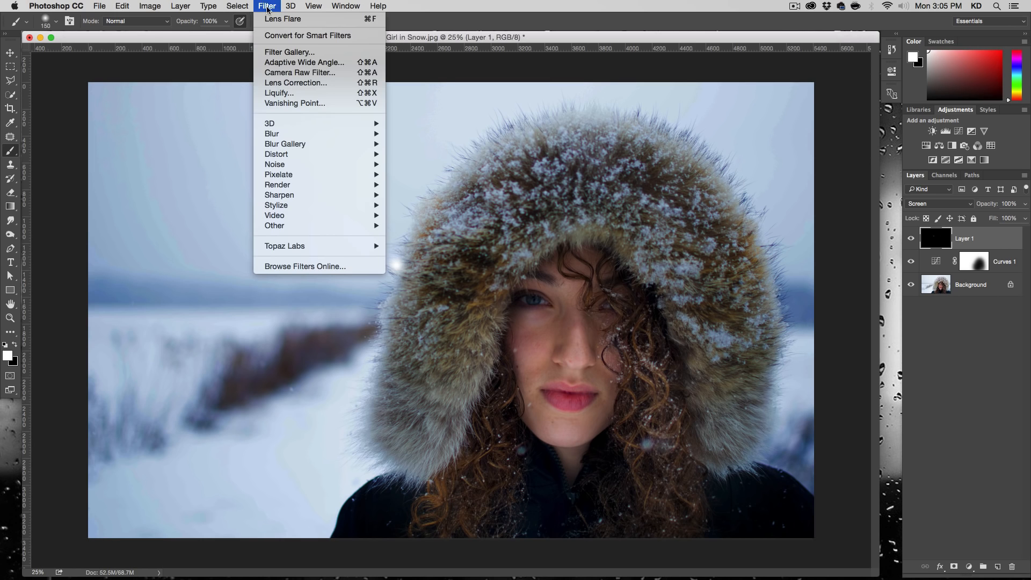
mouse_move(301, 184)
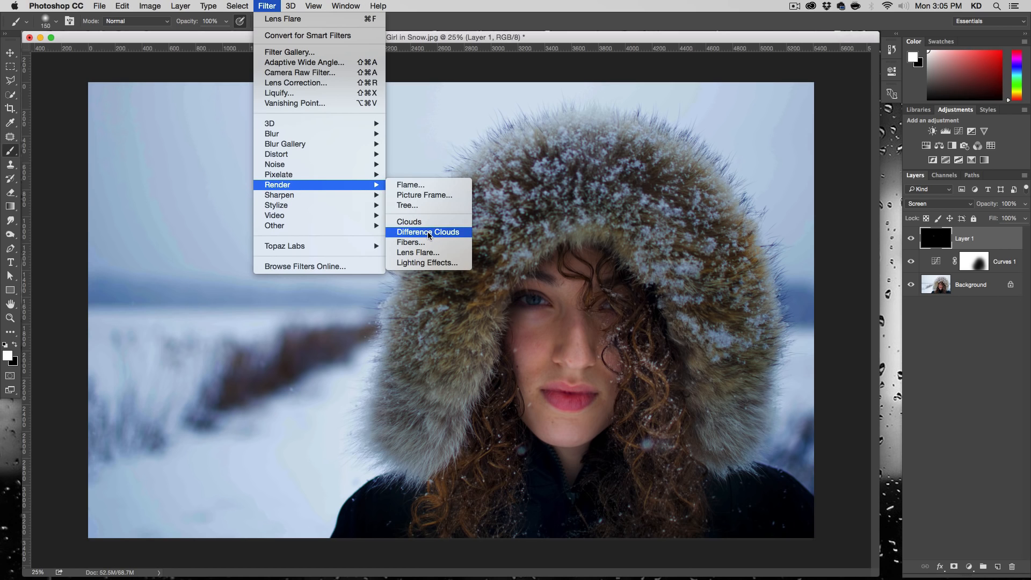
left_click(424, 253)
left_click_drag(630, 263, 710, 256)
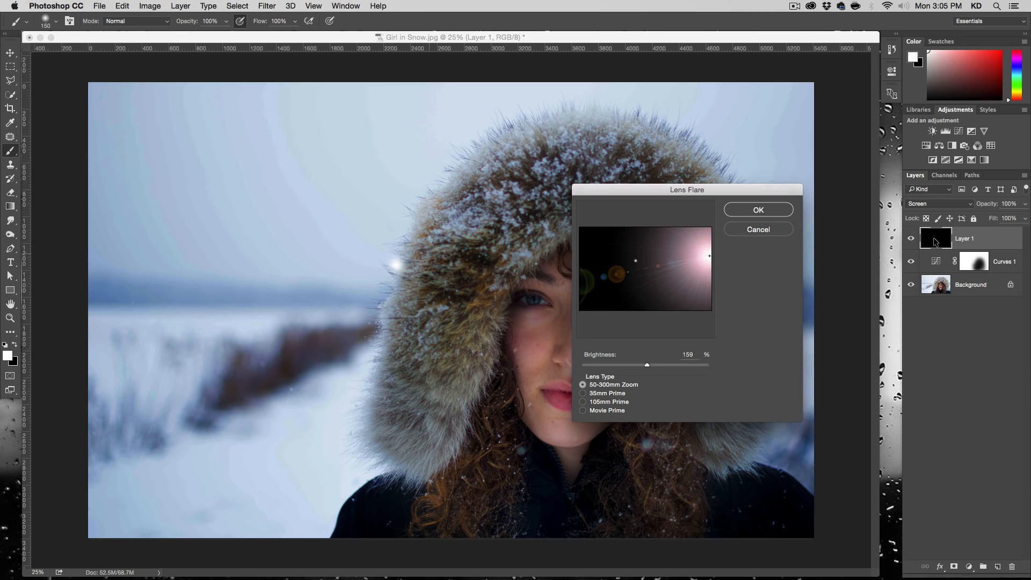
left_click_drag(709, 258, 636, 260)
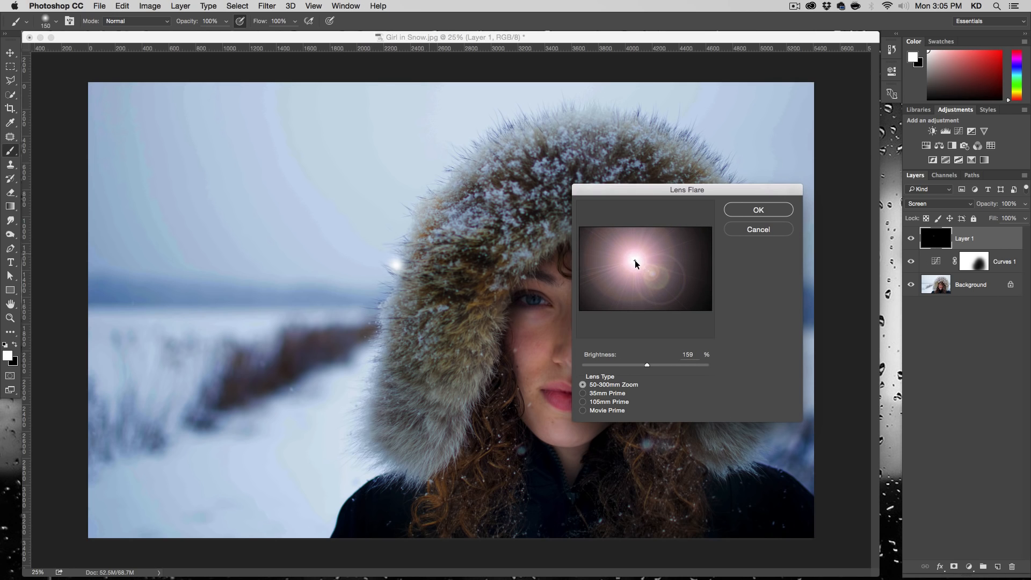
left_click_drag(646, 363, 634, 363)
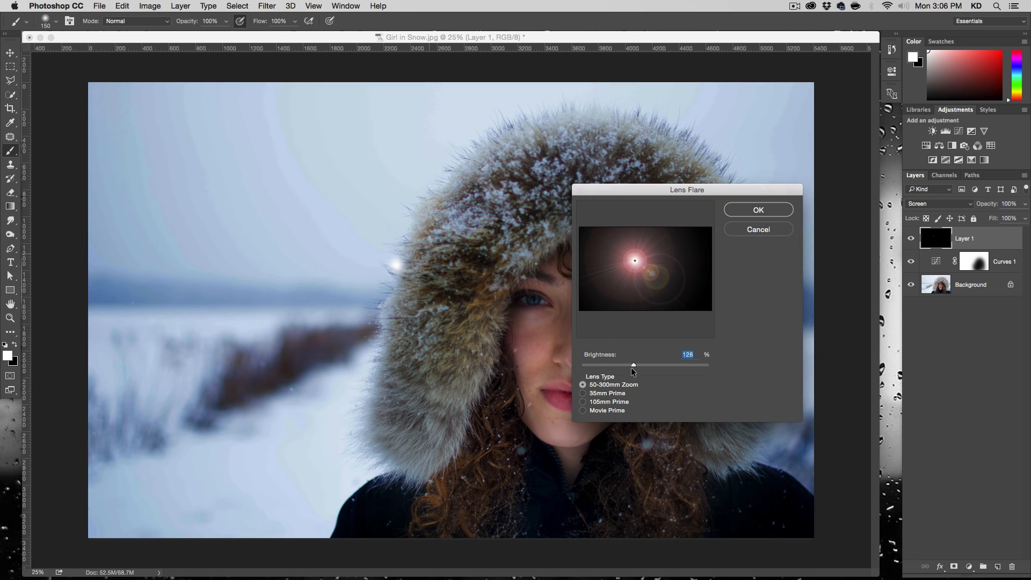
left_click(602, 403)
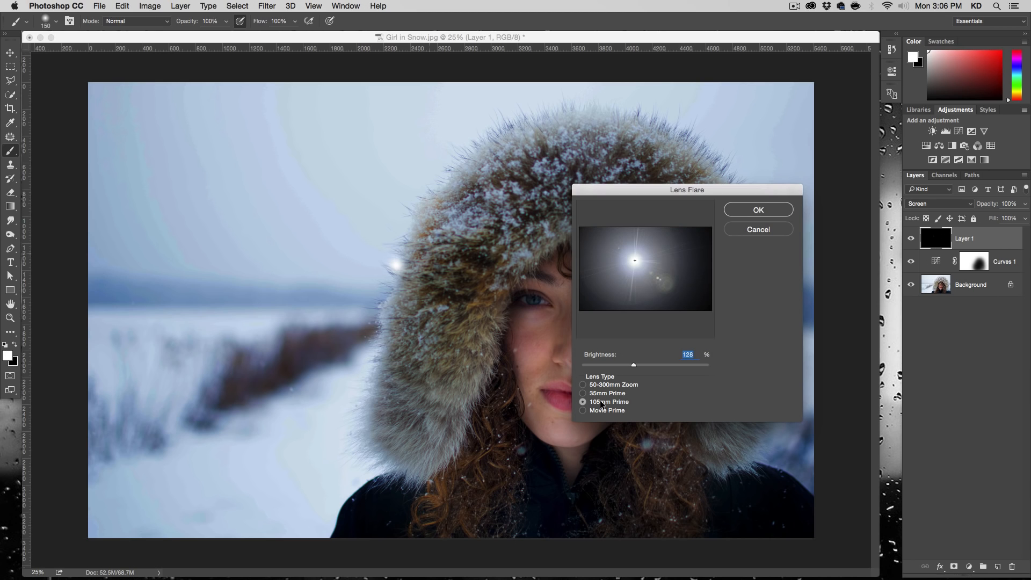
type("100")
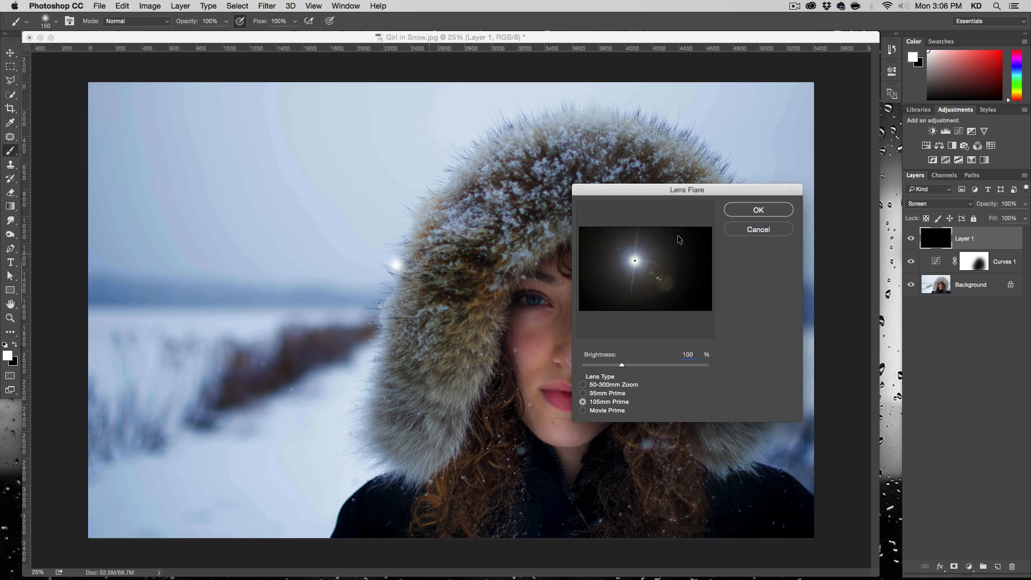
left_click(741, 211)
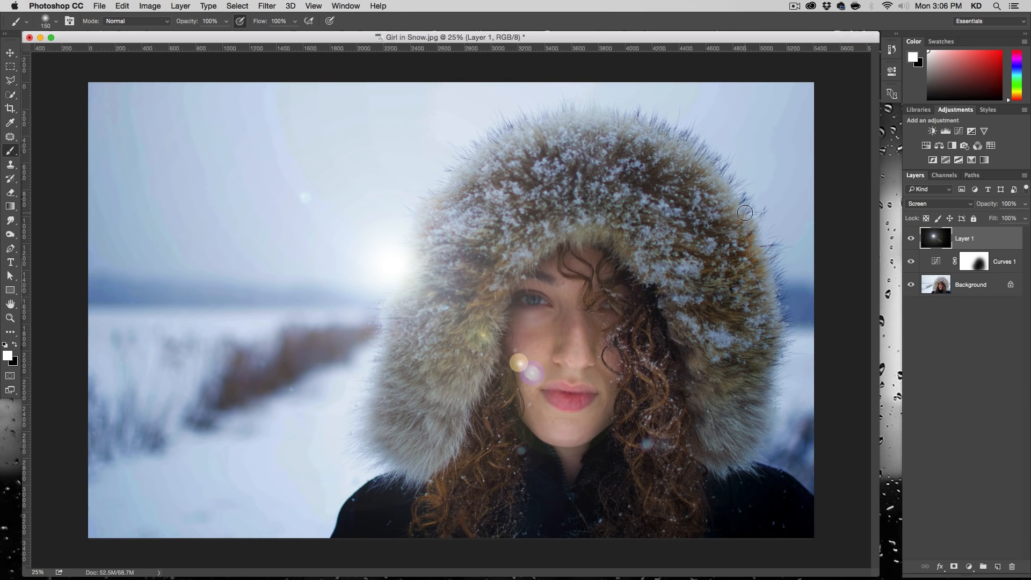
- Render a second Lens Flare on the same layer and spot, using the 50-300mm Zoom type at 142% brightness
left_click(267, 5)
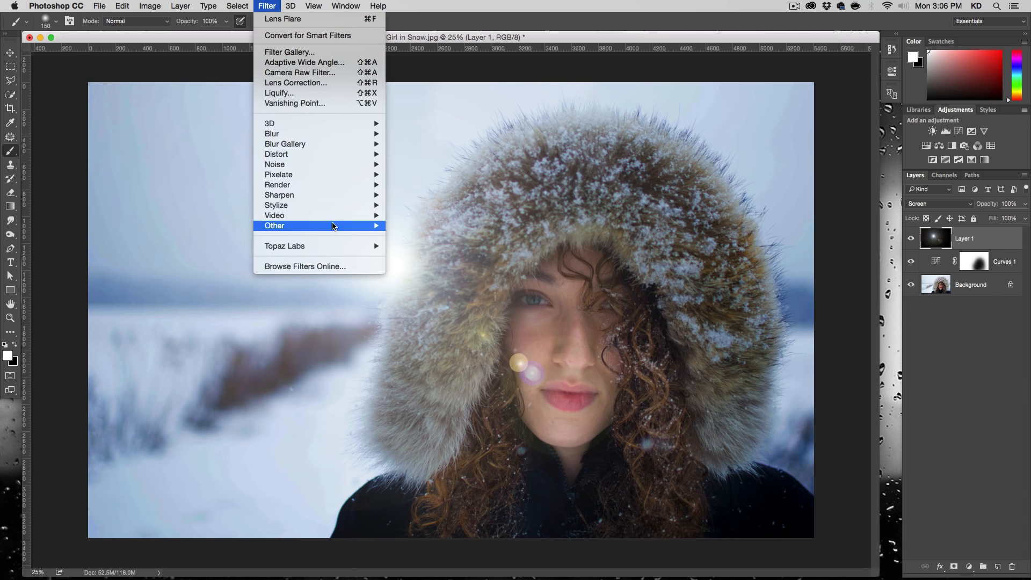
mouse_move(341, 185)
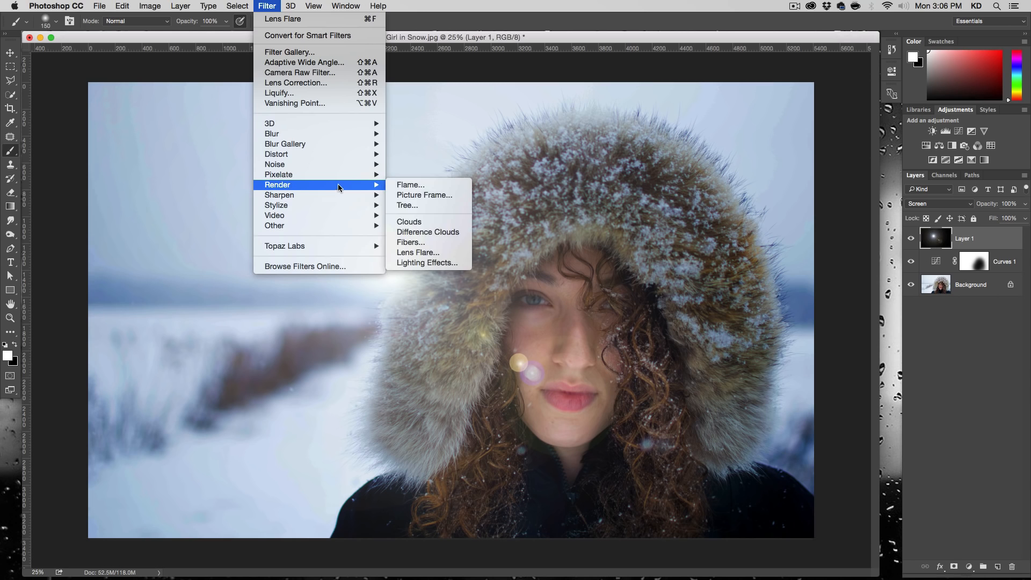
left_click(425, 252)
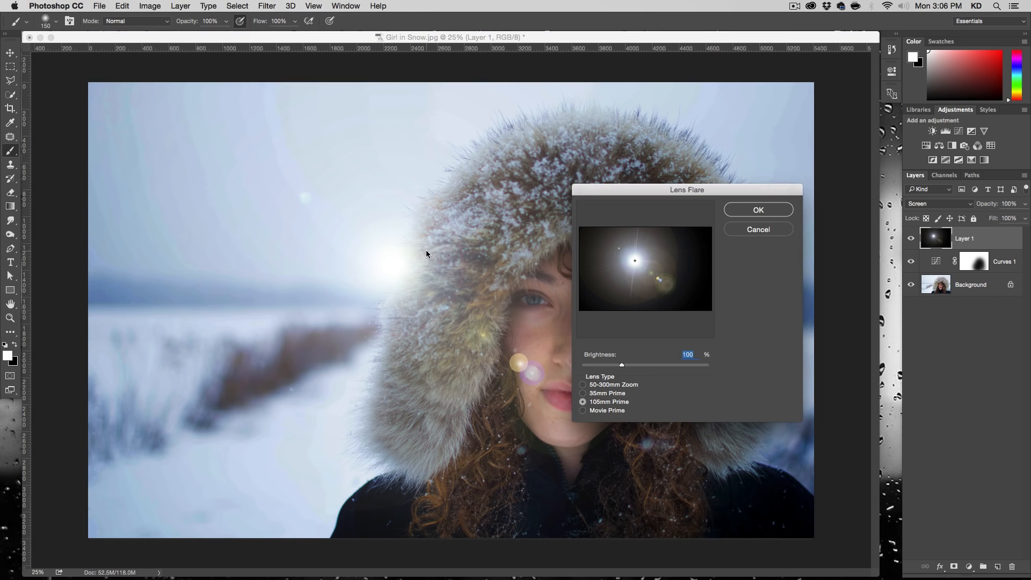
left_click(604, 382)
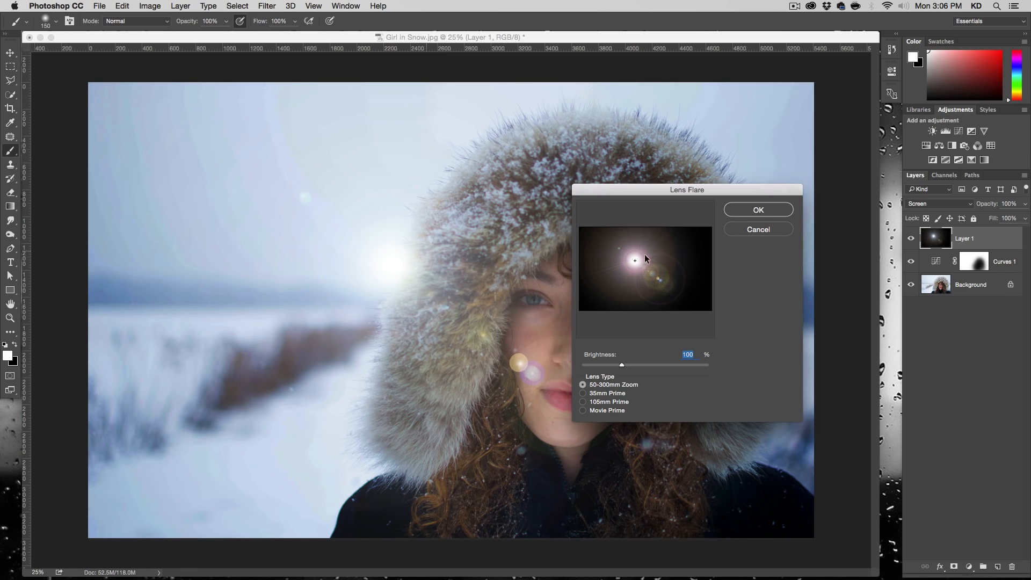
left_click_drag(622, 364, 639, 364)
left_click(617, 401)
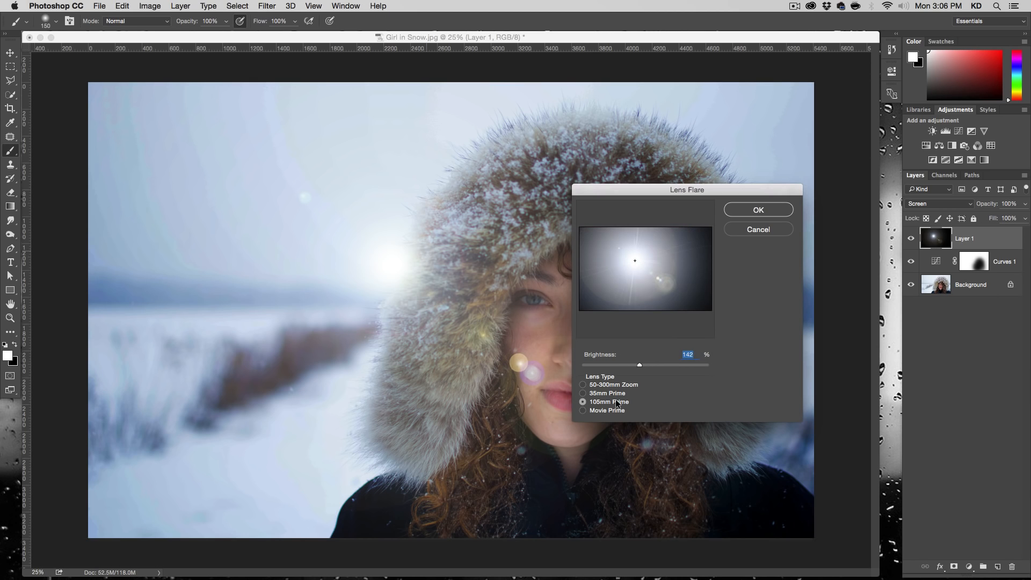
left_click(612, 384)
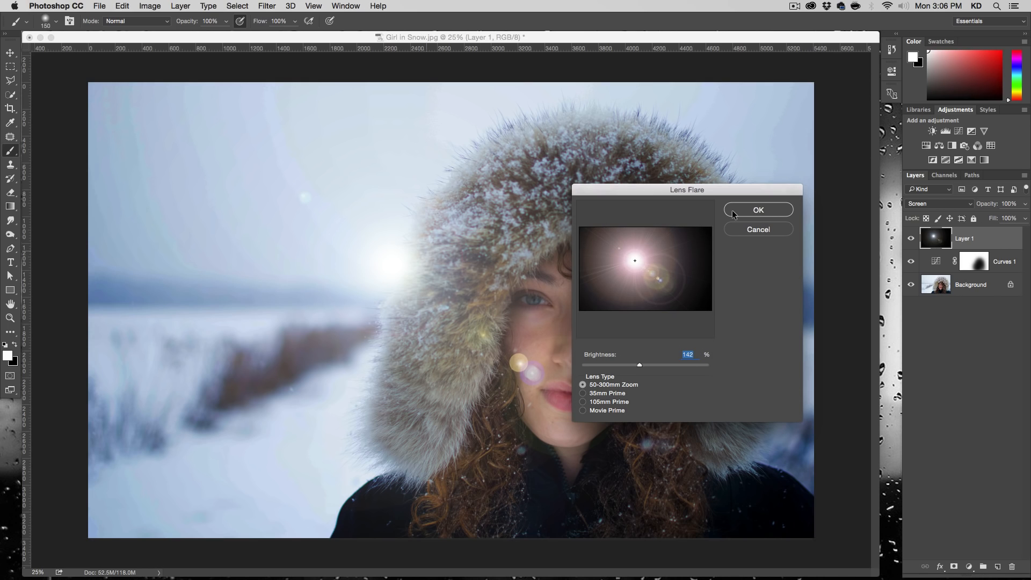
left_click(771, 207)
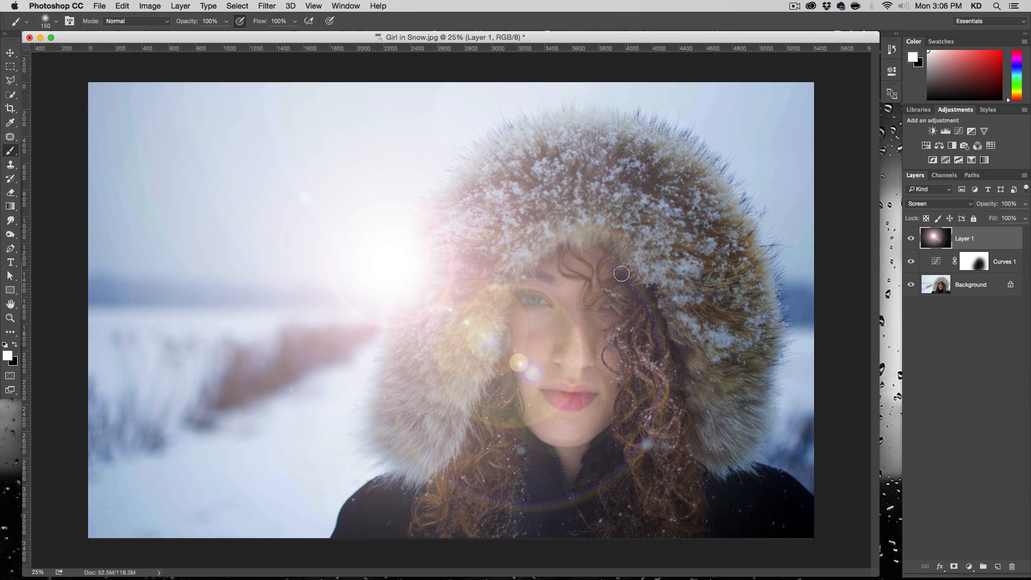
- Add a Hue/Saturation adjustment layer above the lens flare layer with Saturation set to -50
left_click(968, 567)
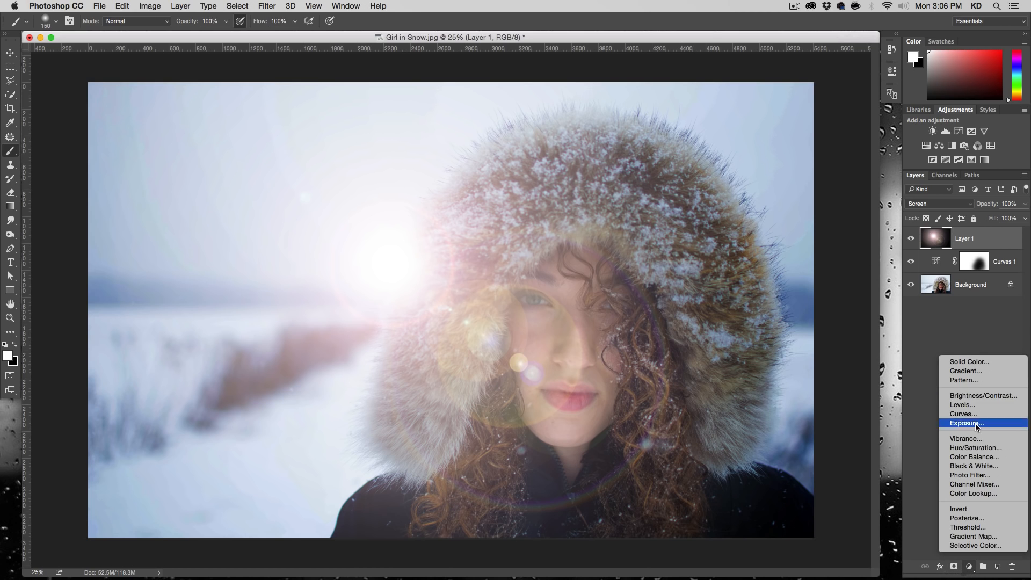
left_click(976, 448)
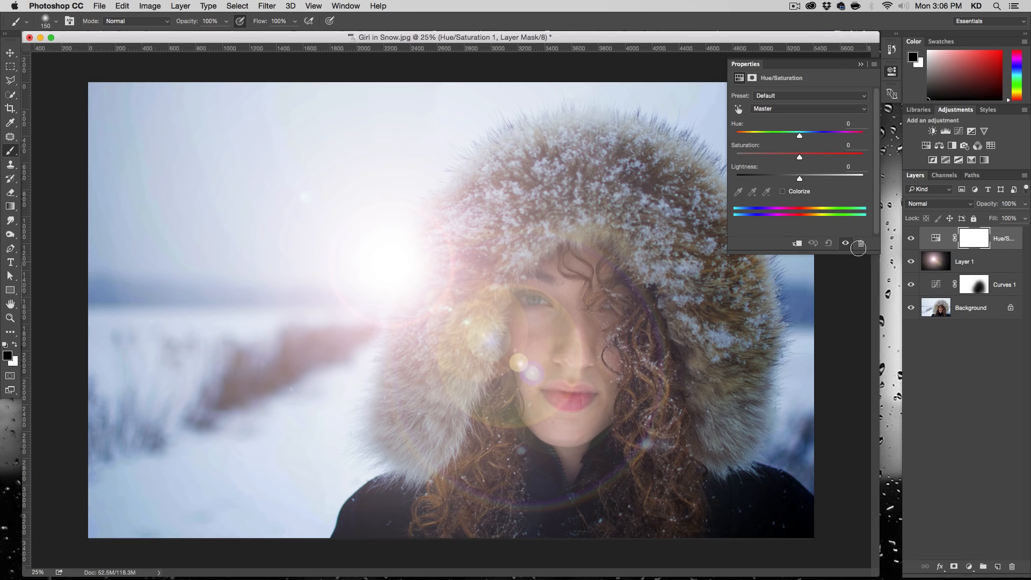
left_click_drag(799, 157, 769, 157)
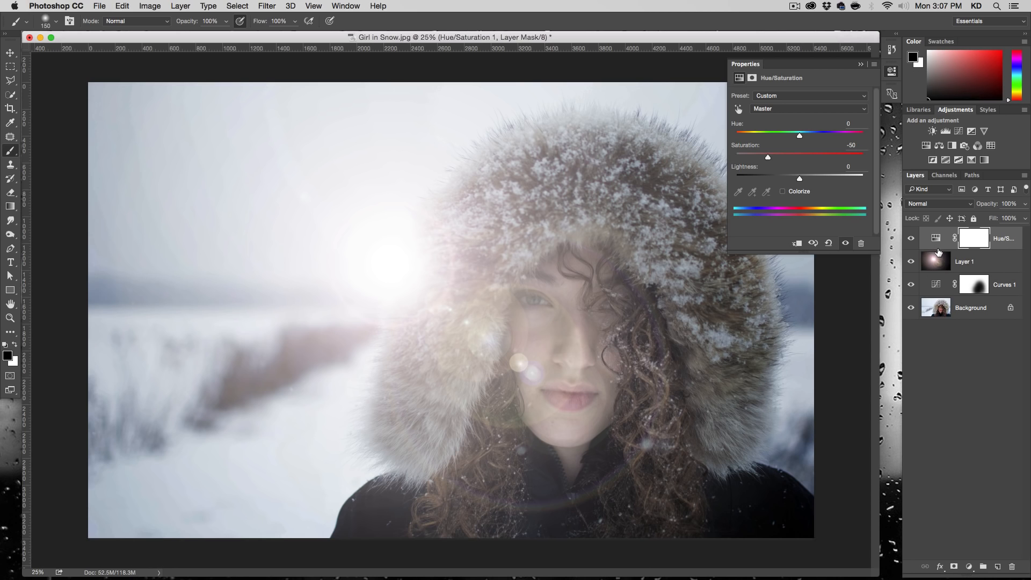
- Clip the Hue/Saturation adjustment to the lens flare layer and toggle its visibility to compare
key("alt")
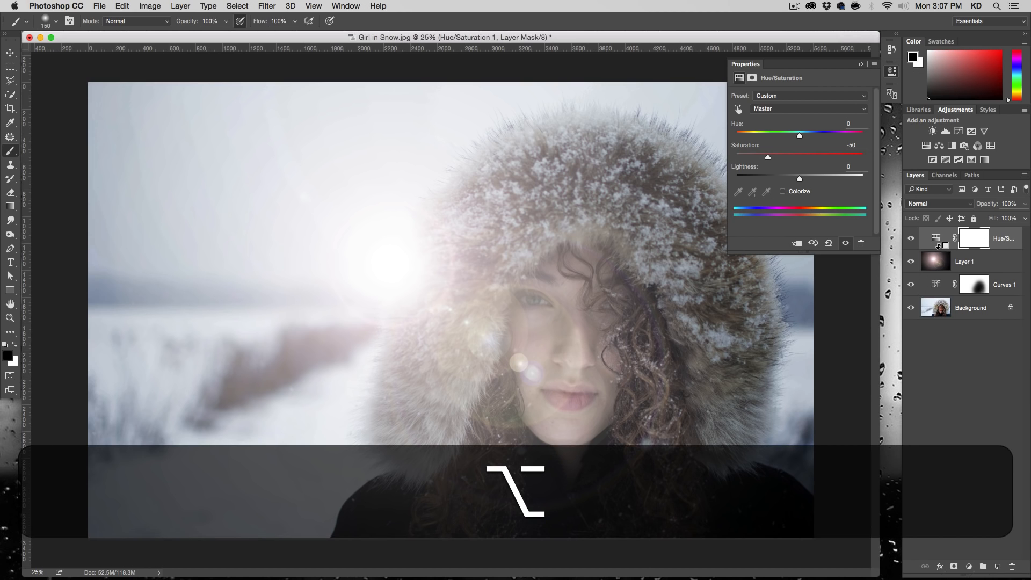
left_click(938, 246, "alt")
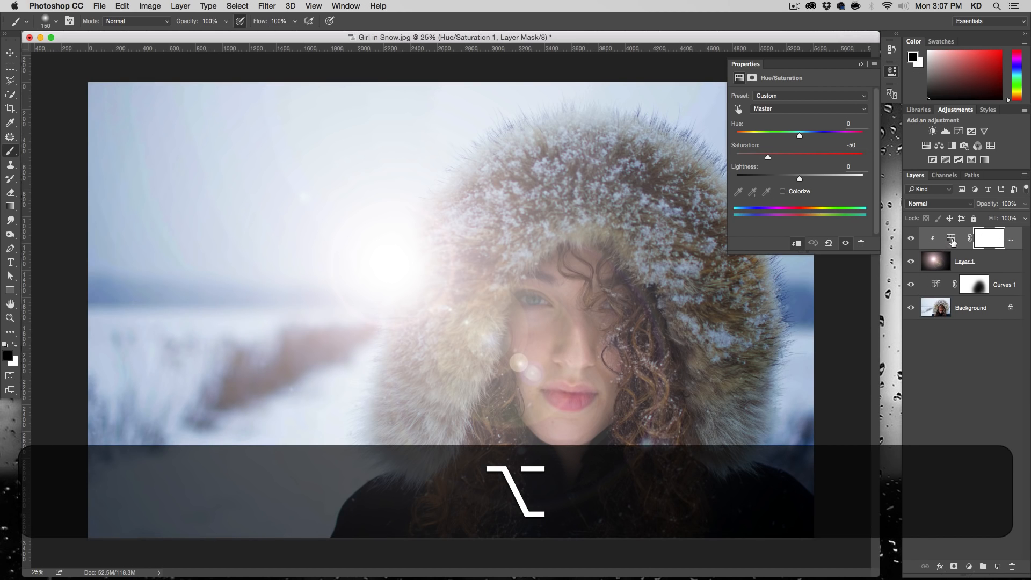
left_click(910, 242)
left_click(910, 242)
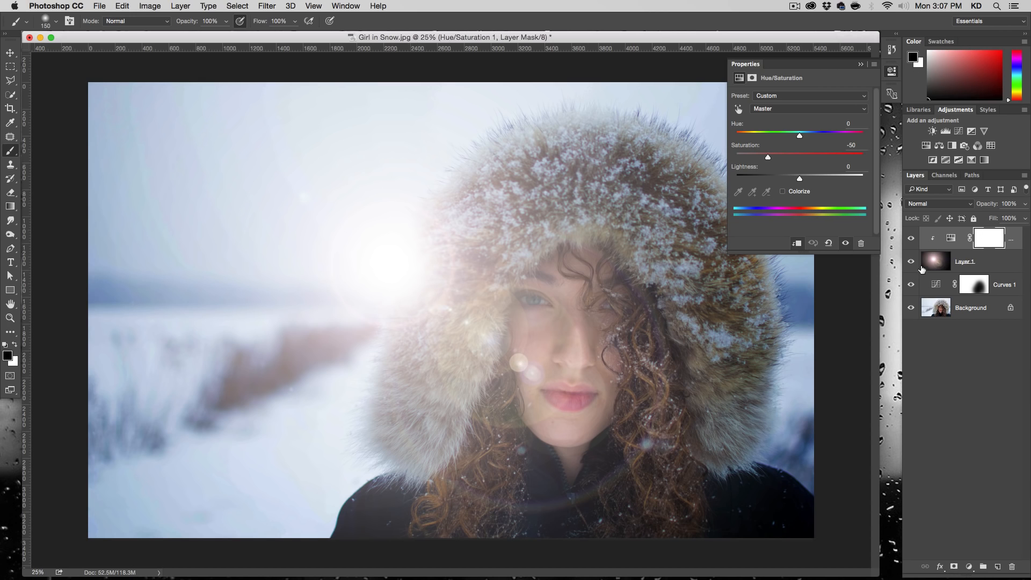
- Add a Photo Filter adjustment layer above the Hue/Saturation adjustment, using Warming Filter (85) at 47% density
left_click(969, 567)
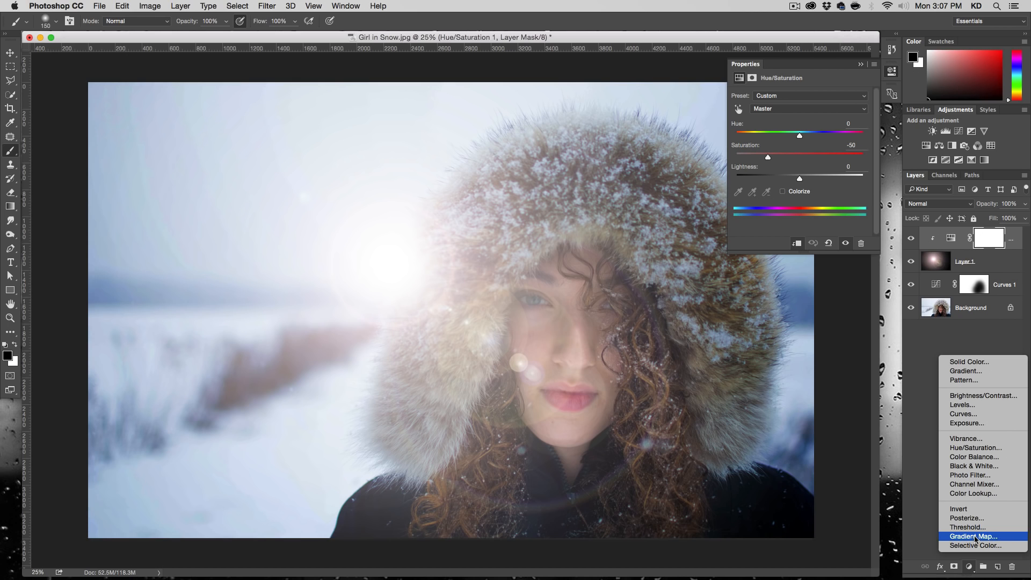
left_click(983, 475)
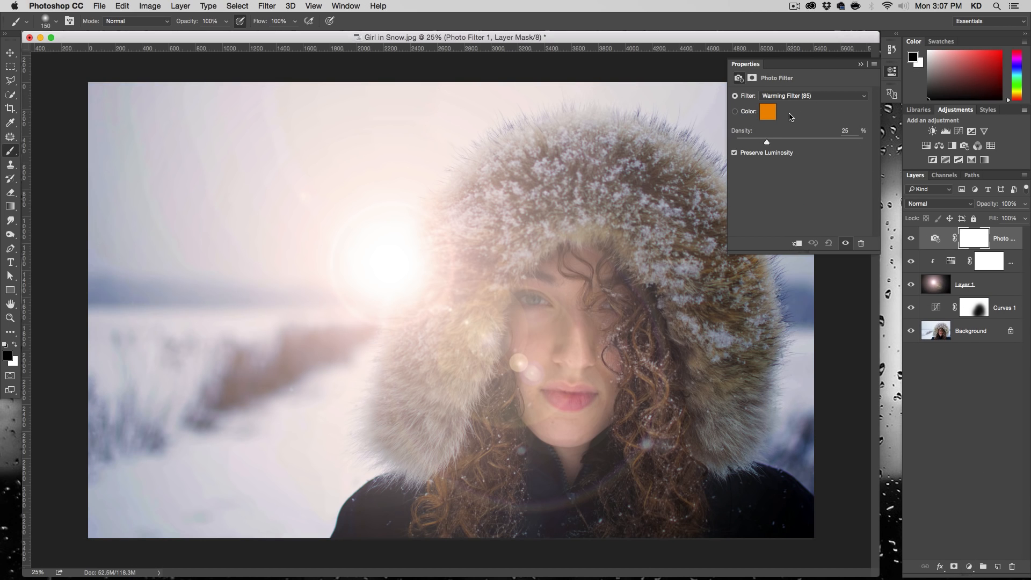
left_click_drag(768, 143, 790, 143)
- Add a Curves adjustment layer above the Photo Filter and shape an S-curve by lowering the shadows and raising the highlights
left_click(969, 567)
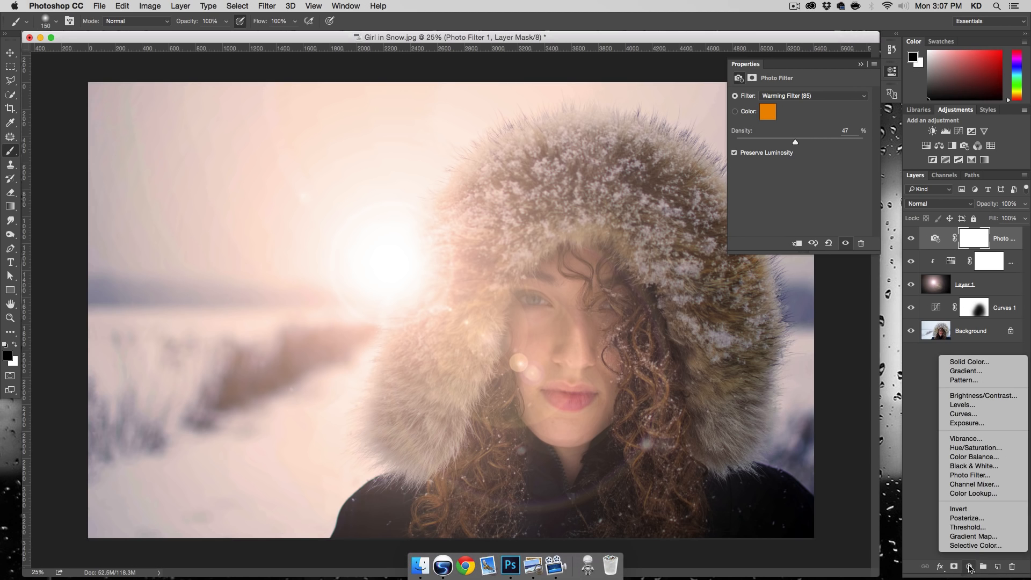
left_click(973, 414)
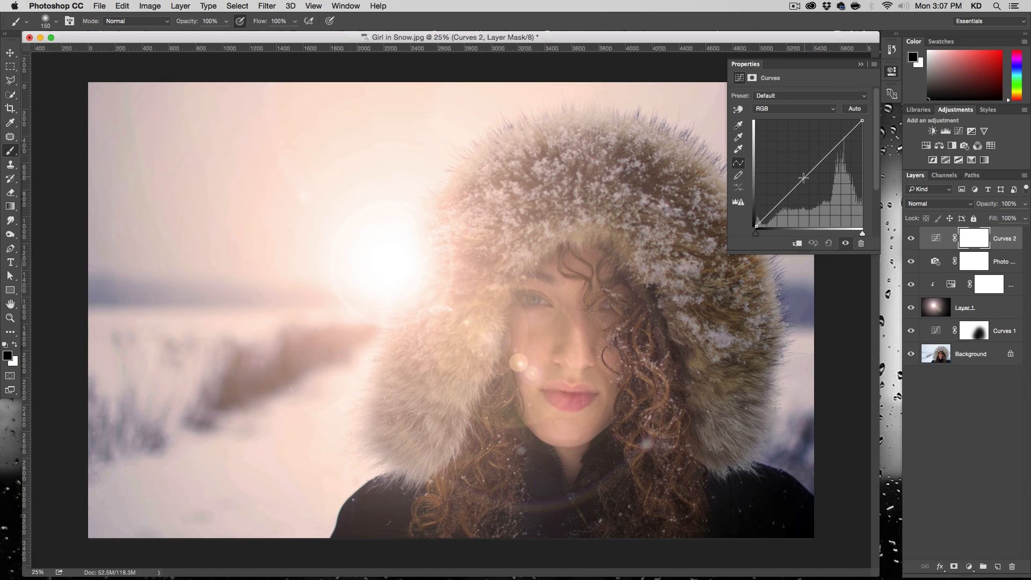
left_click_drag(789, 195, 788, 197)
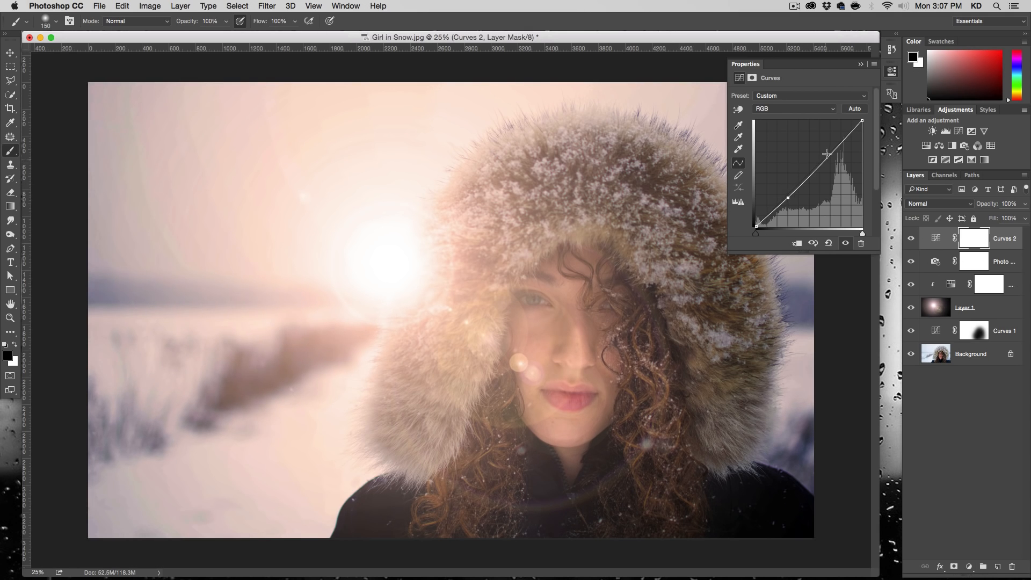
left_click_drag(829, 152, 830, 149)
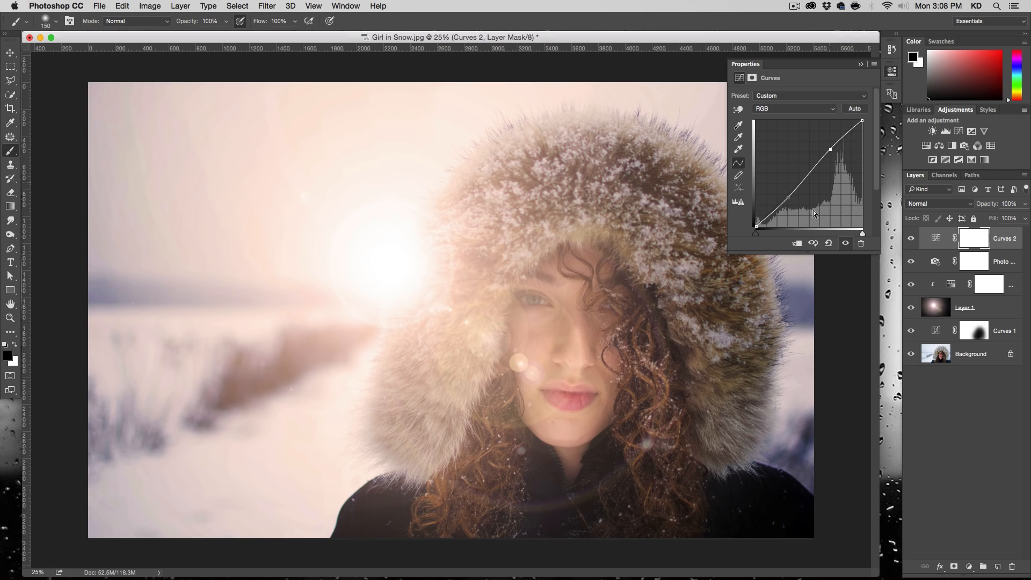
left_click_drag(788, 198, 788, 199)
left_click_drag(829, 147, 828, 147)
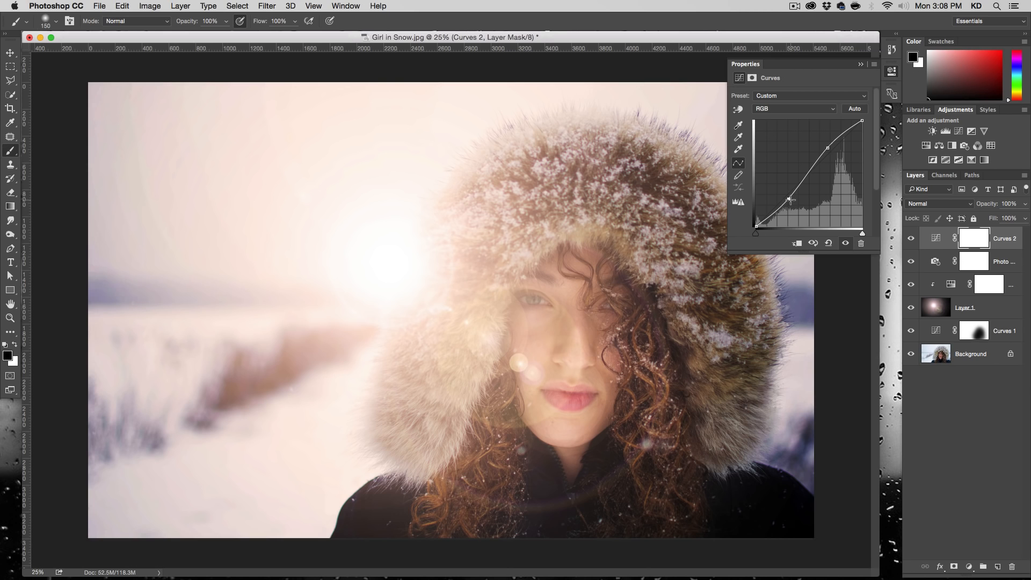
- Toggle the new top Curves layer's visibility to compare the image with and without the contrast boost
left_click(910, 240)
left_click(910, 240)
left_click(910, 239)
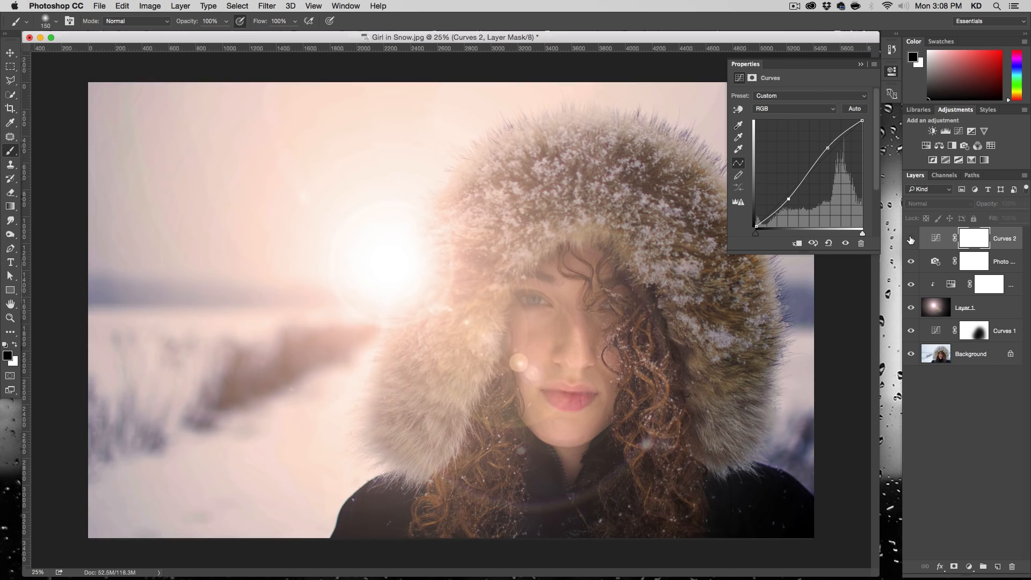
left_click(910, 240)
left_click(911, 239)
left_click(910, 240)
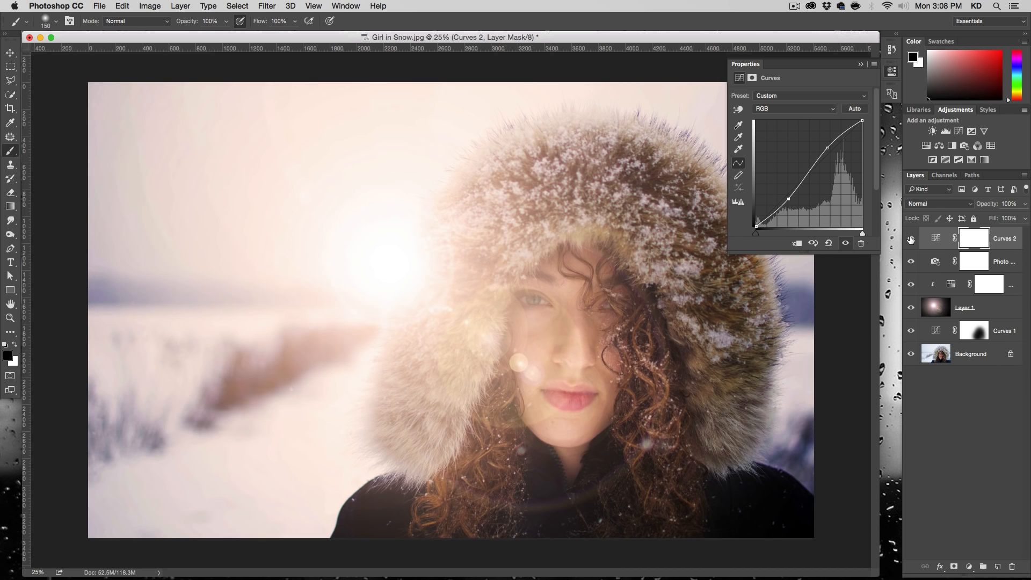
- Soften the S-curve by lowering its highlight point slightly, and toggle the Curves layer to check the contrast
left_click_drag(827, 148, 828, 153)
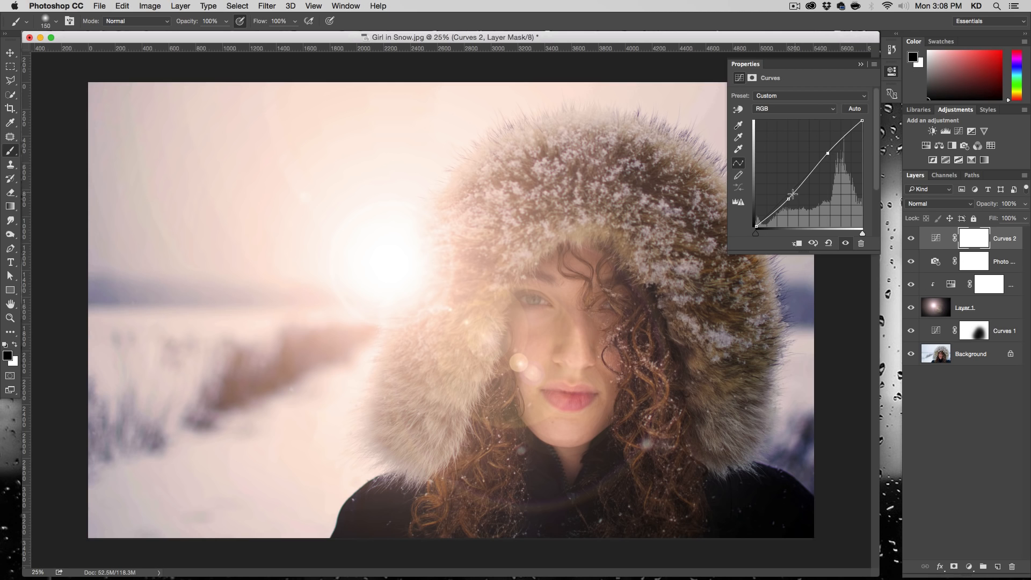
left_click_drag(790, 199, 789, 200)
left_click(911, 240)
left_click(911, 240)
left_click(911, 240)
left_click(912, 240)
left_click(911, 240)
left_click(911, 240)
left_click(911, 240)
left_click(911, 240)
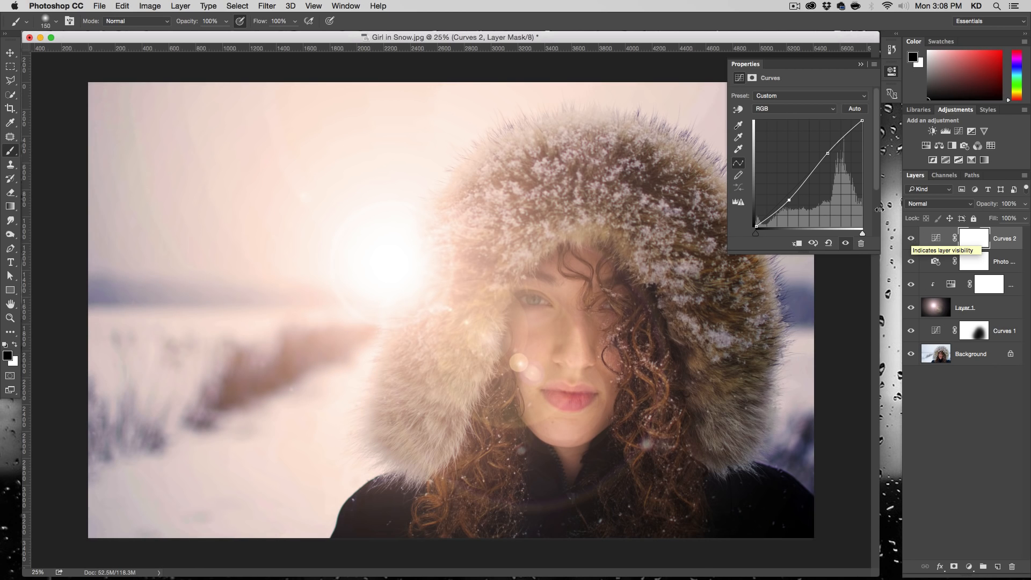
left_click(829, 153)
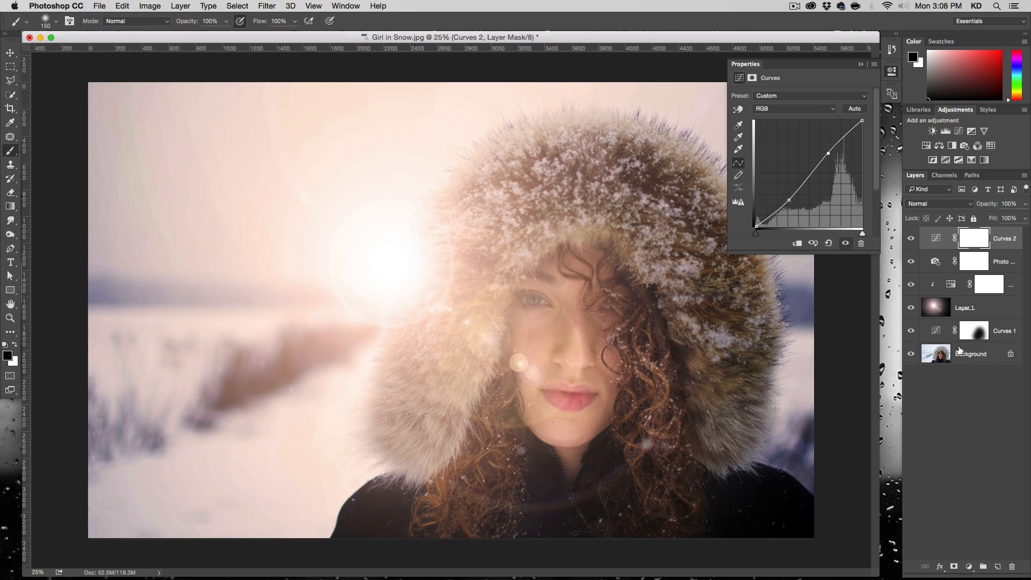
- Stamp all visible layers into a new layer at the top of the stack and convert it to a Smart Object
key("alt+shift+super+e")
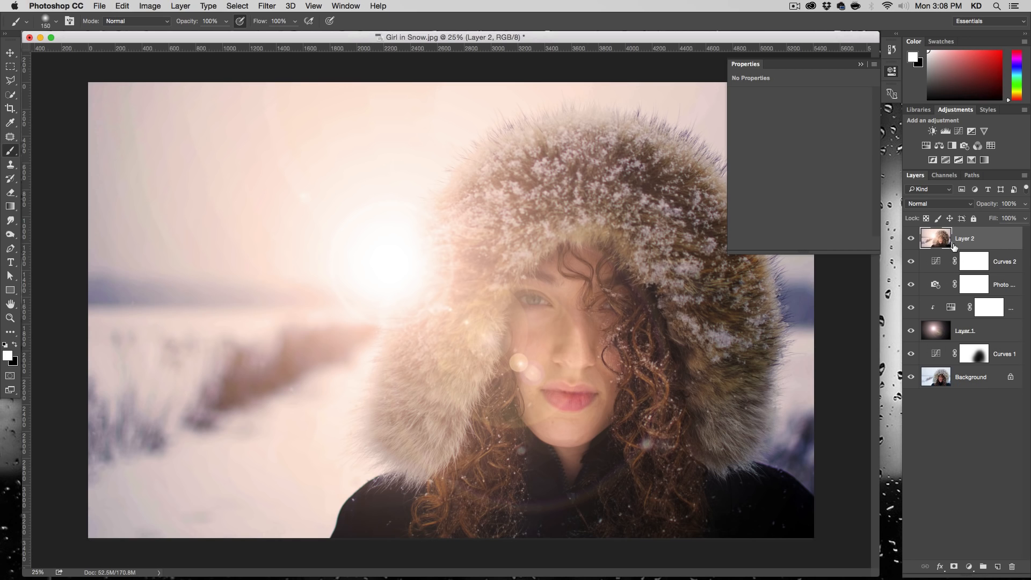
left_click(892, 71)
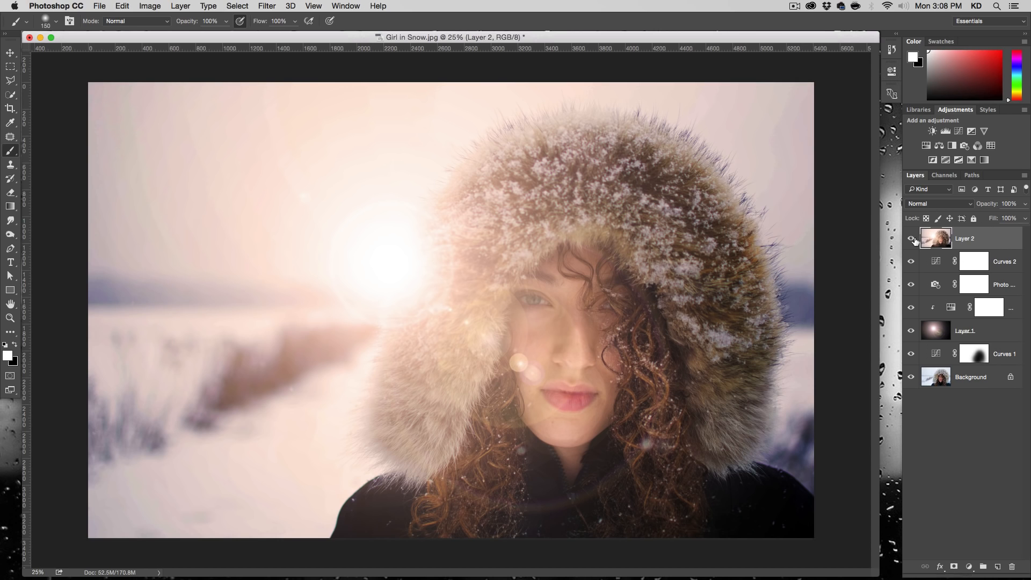
right_click(961, 242)
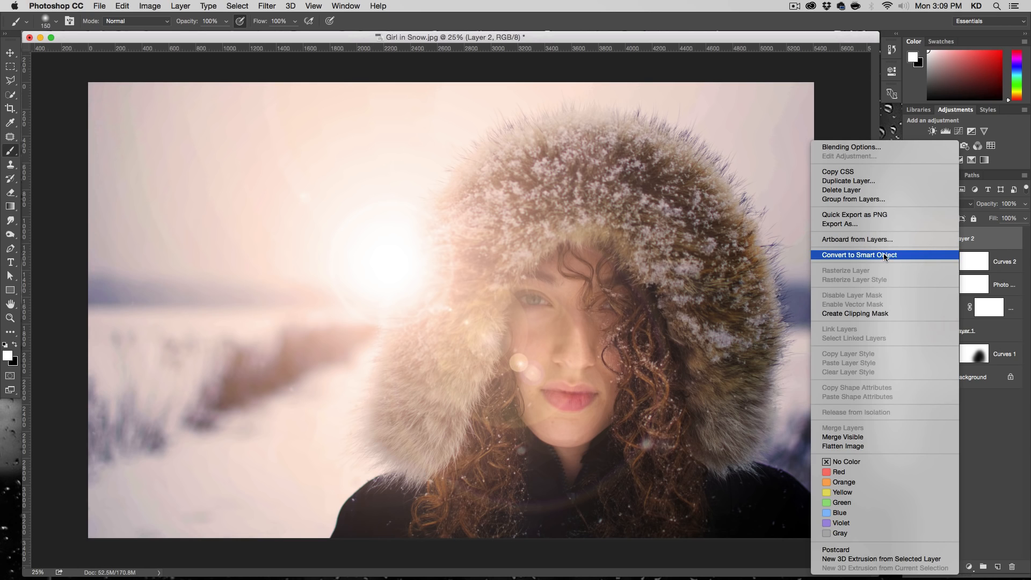
left_click(923, 254)
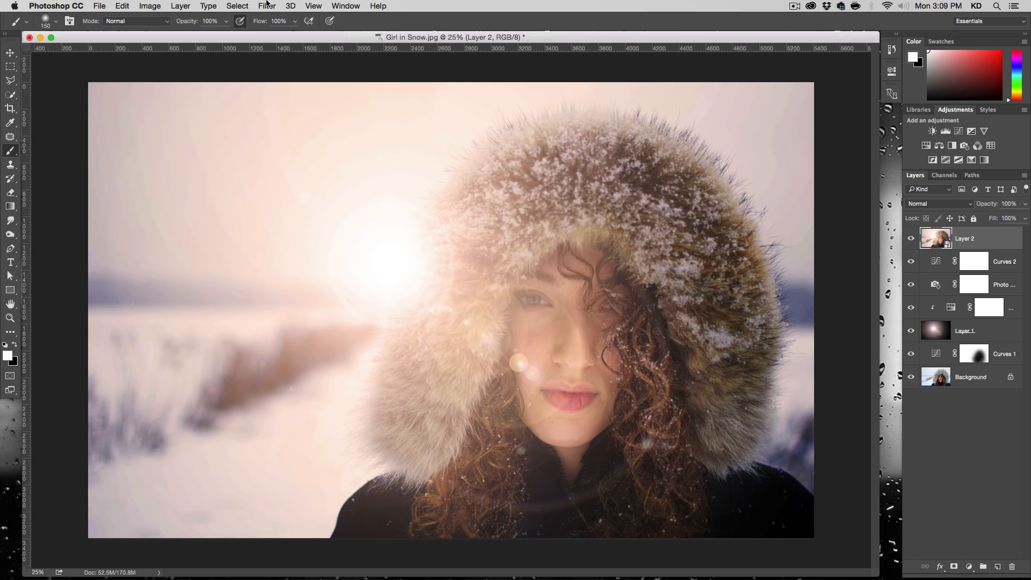
- Start the Camera Raw Filter on the Smart Object and set Highlights to -23, Shadows to +20 and Clarity to +29
left_click(267, 6)
left_click(297, 73)
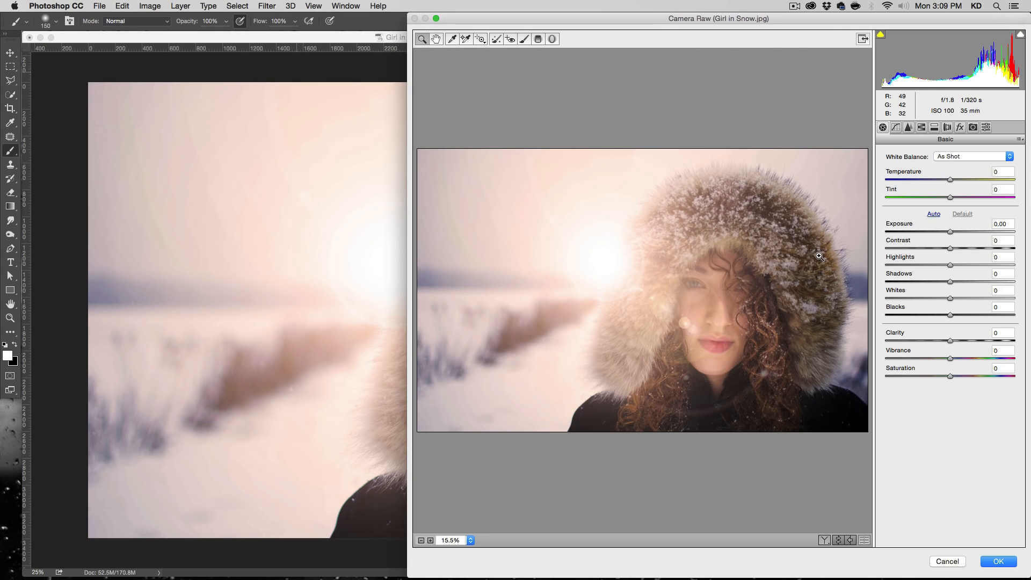
left_click_drag(689, 17, 671, 17)
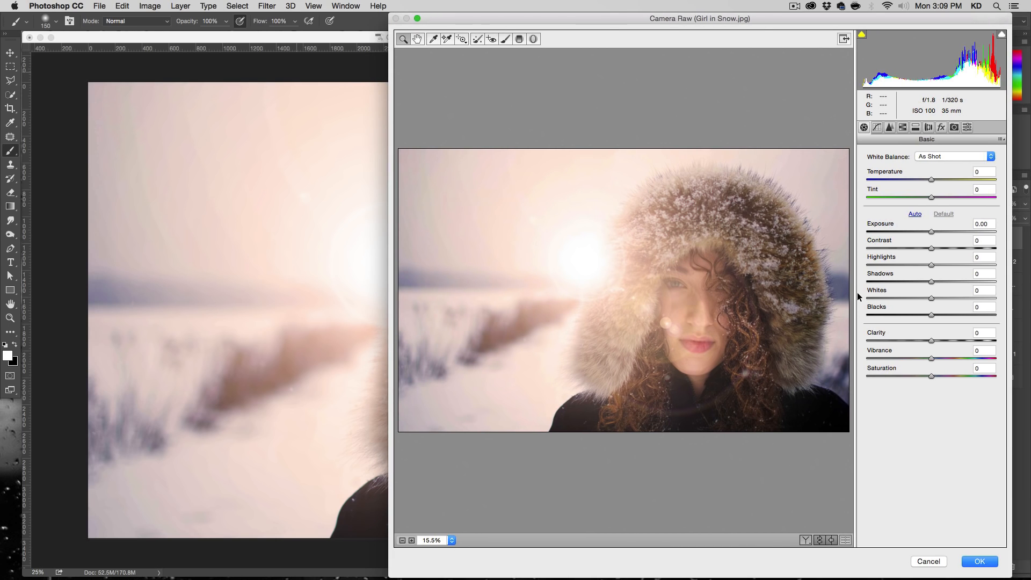
left_click(916, 265)
left_click_drag(931, 281, 943, 280)
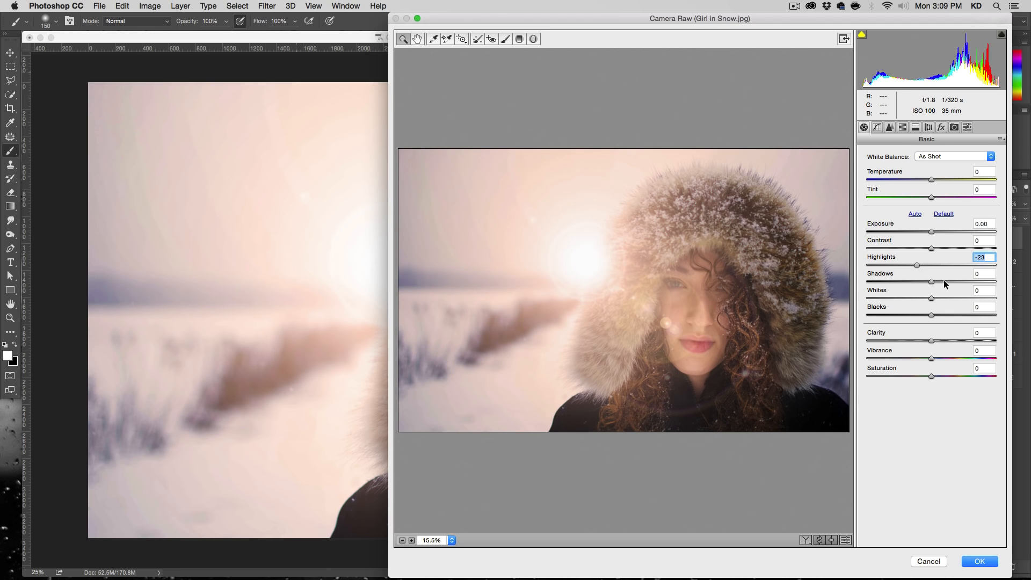
left_click(950, 341)
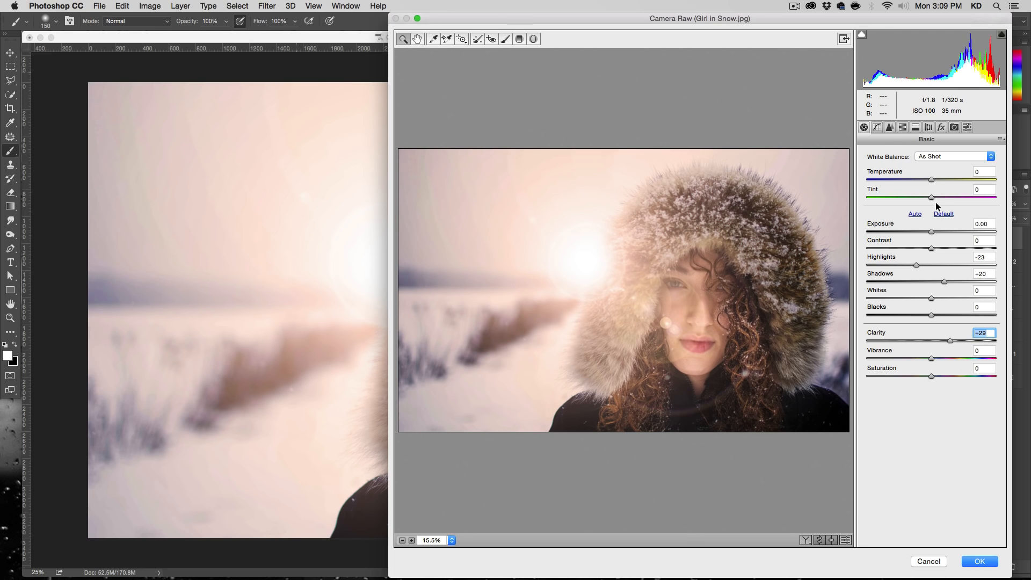
- Warm the image with Temperature +12, Tint +9 and Vibrance -9, and apply the Camera Raw Filter
left_click(941, 179)
left_click_drag(938, 178, 938, 197)
left_click(939, 179)
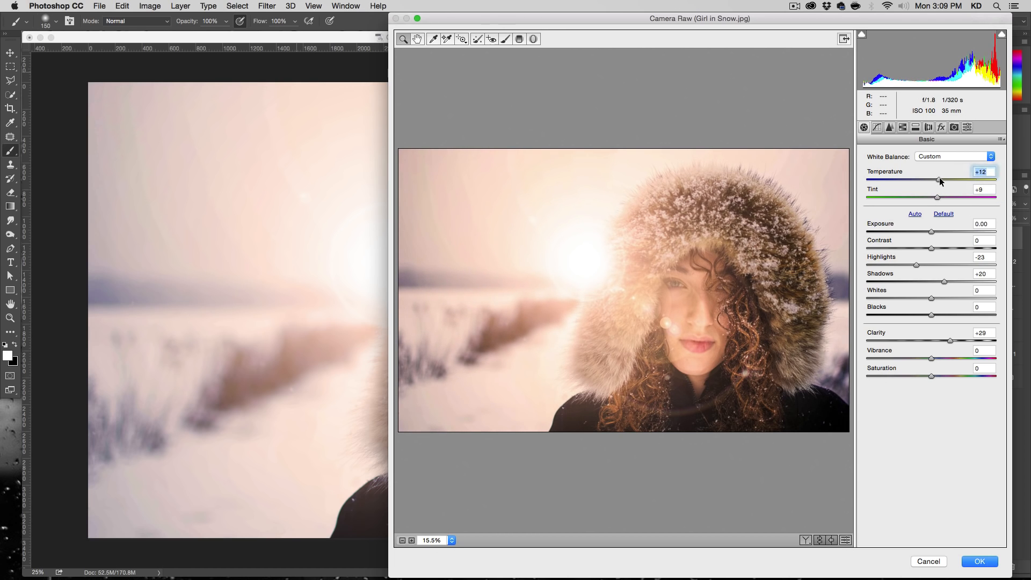
left_click_drag(927, 358, 925, 357)
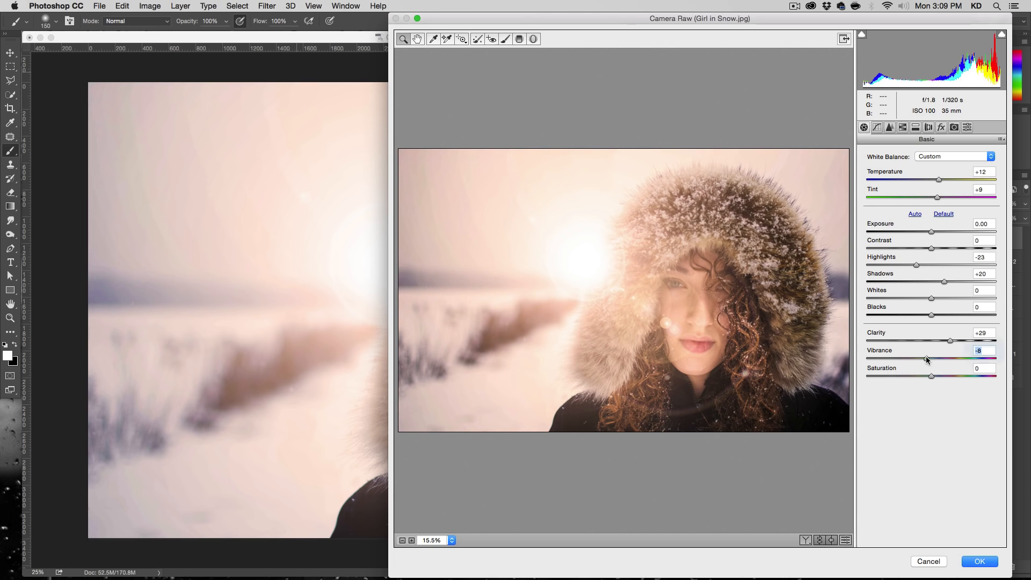
left_click(976, 561)
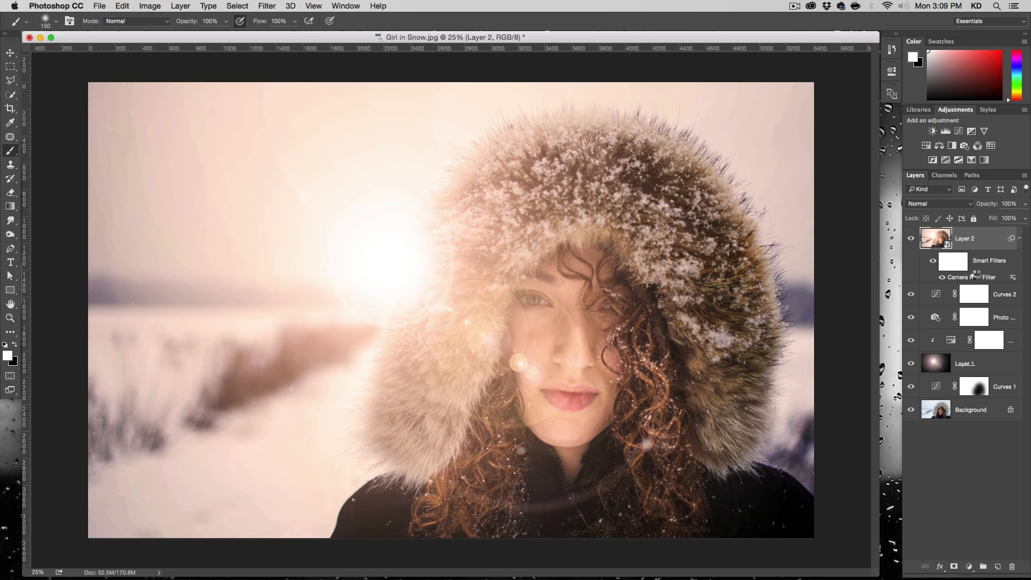
- Reopen the Camera Raw smart filter and set Temperature to +8, Tint to +3 and Vibrance to -3
double_click(976, 275)
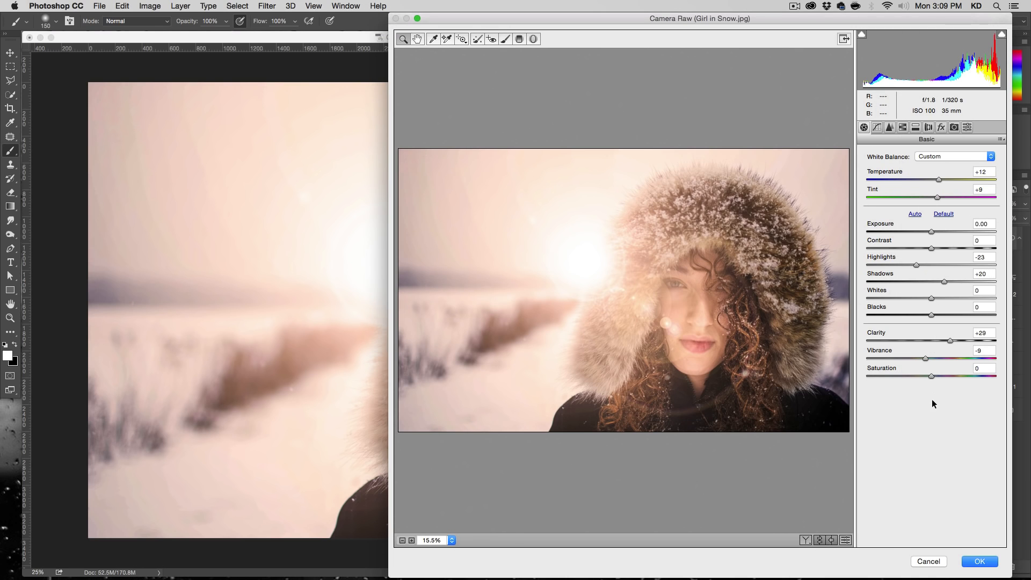
left_click_drag(826, 15, 514, 47)
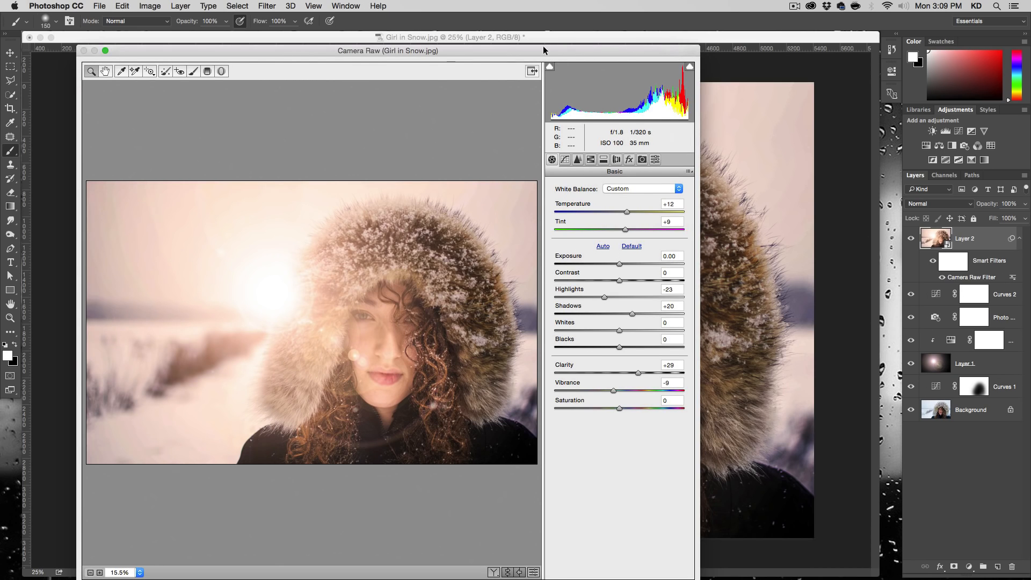
left_click_drag(545, 48, 720, 12)
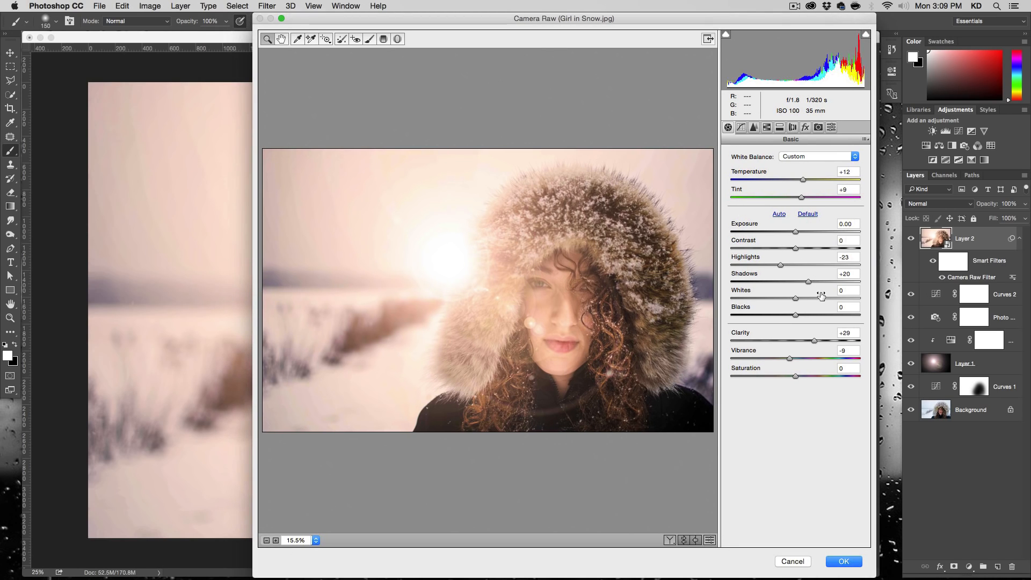
left_click_drag(800, 198, 799, 179)
left_click(798, 196)
left_click_drag(790, 359, 794, 359)
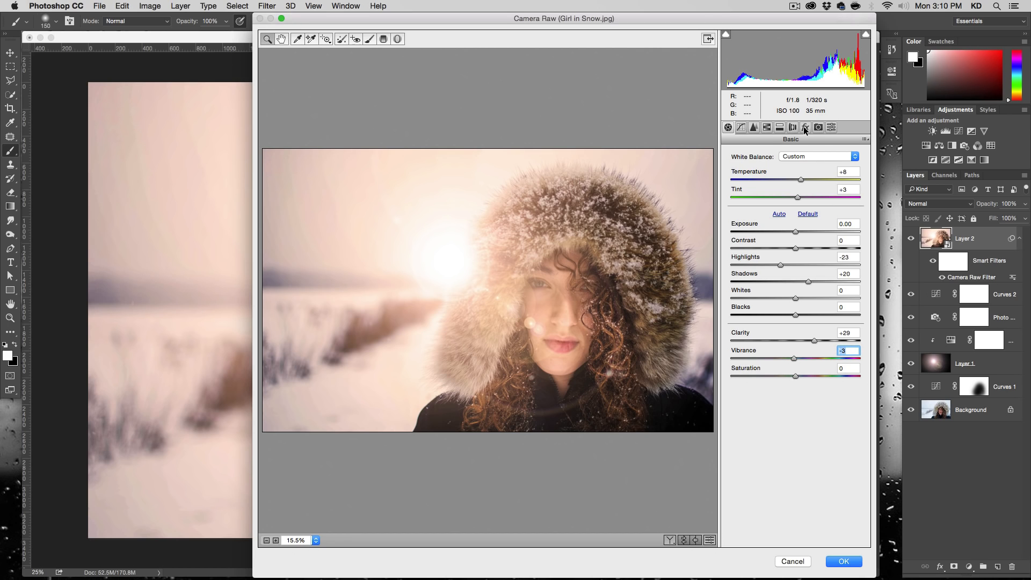
- Add a Highlight Priority post-crop vignette with an Amount of -32 and apply the filter changes
left_click(805, 129)
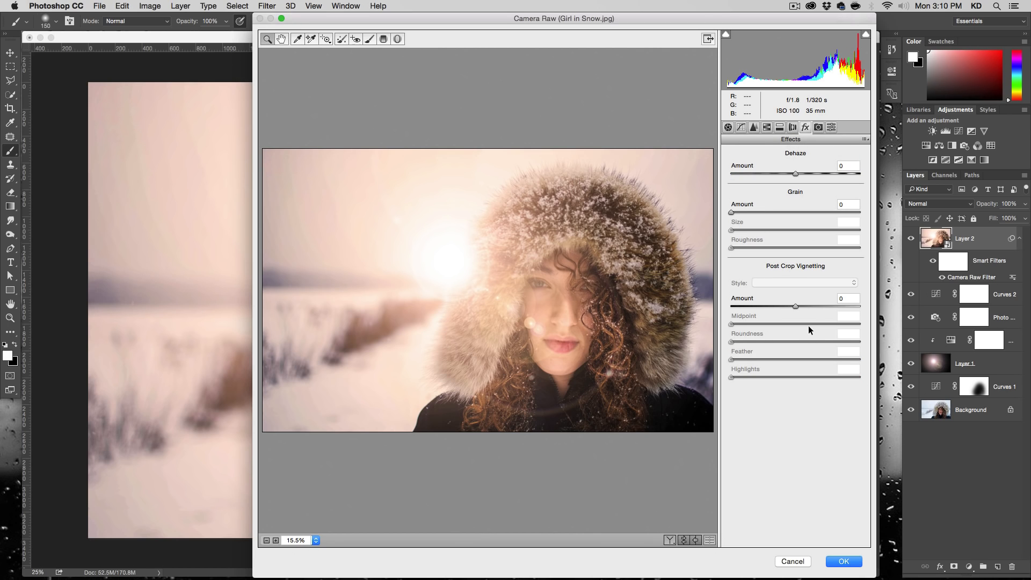
left_click_drag(792, 309, 774, 305)
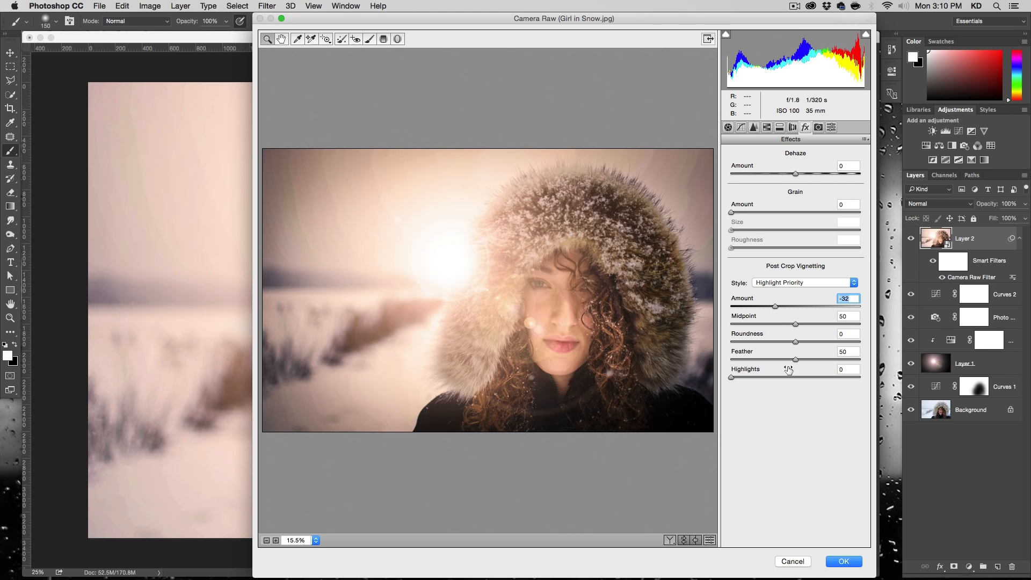
left_click(846, 561)
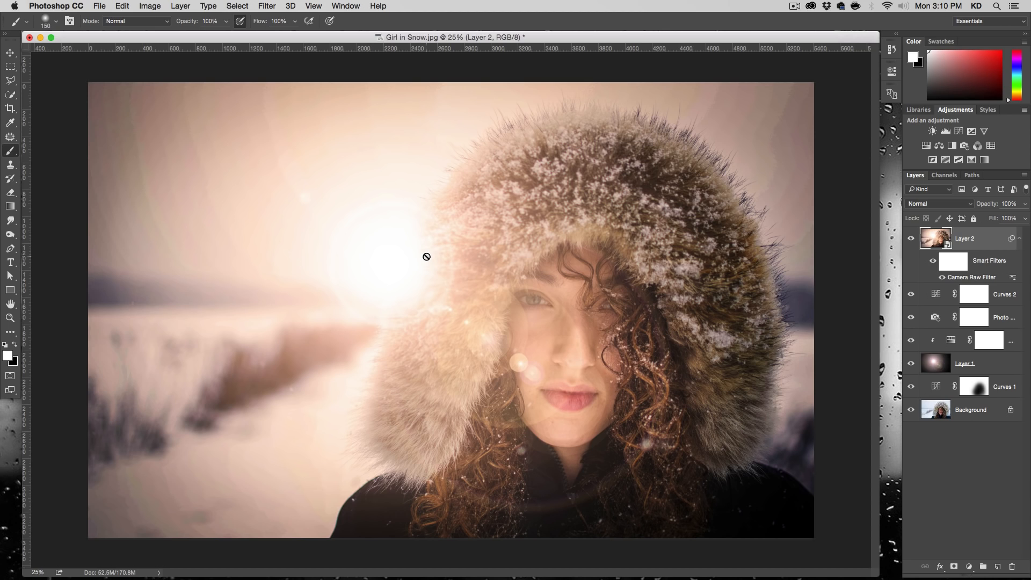
- Enter Quick Mask mode and mask the snowy scene on the sun side with a linear foreground-to-transparent gradient ending at the hood
left_click(11, 377)
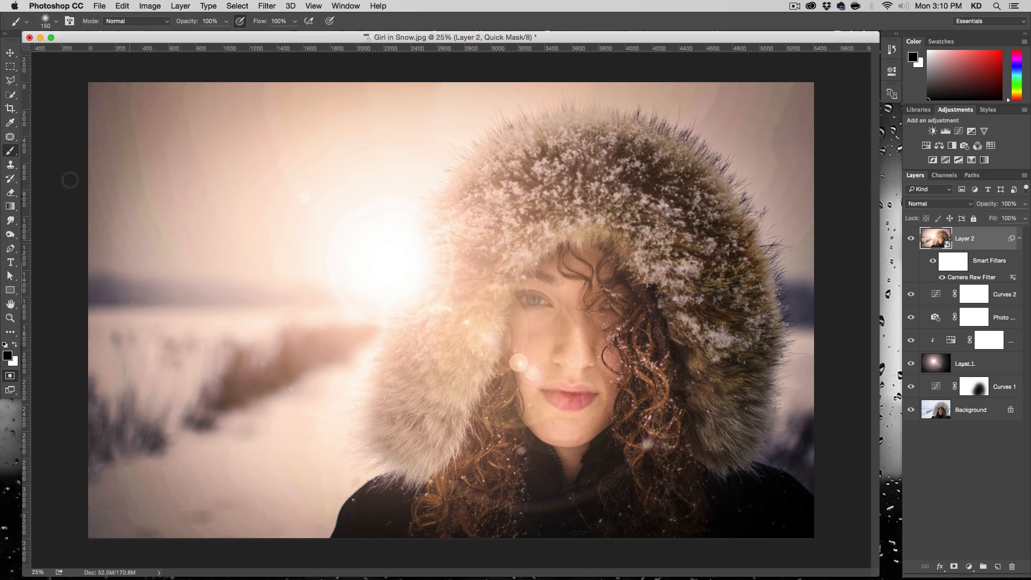
left_click(11, 206)
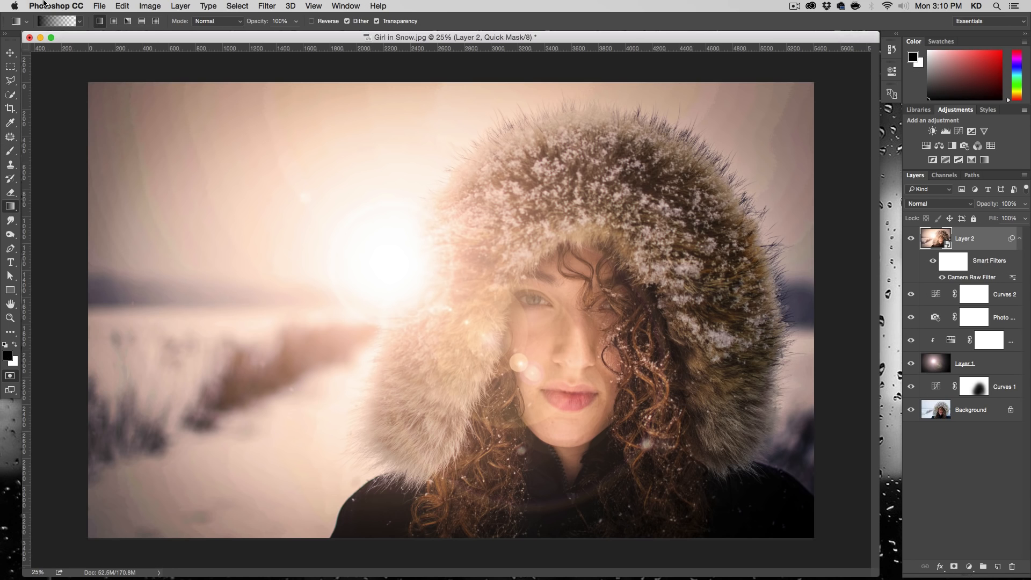
left_click(81, 21)
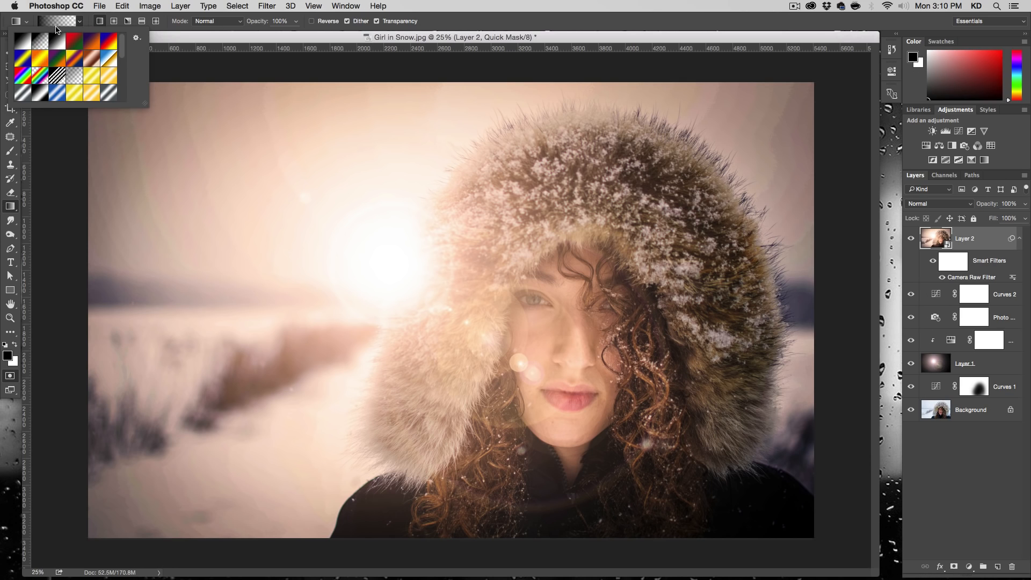
left_click(80, 22)
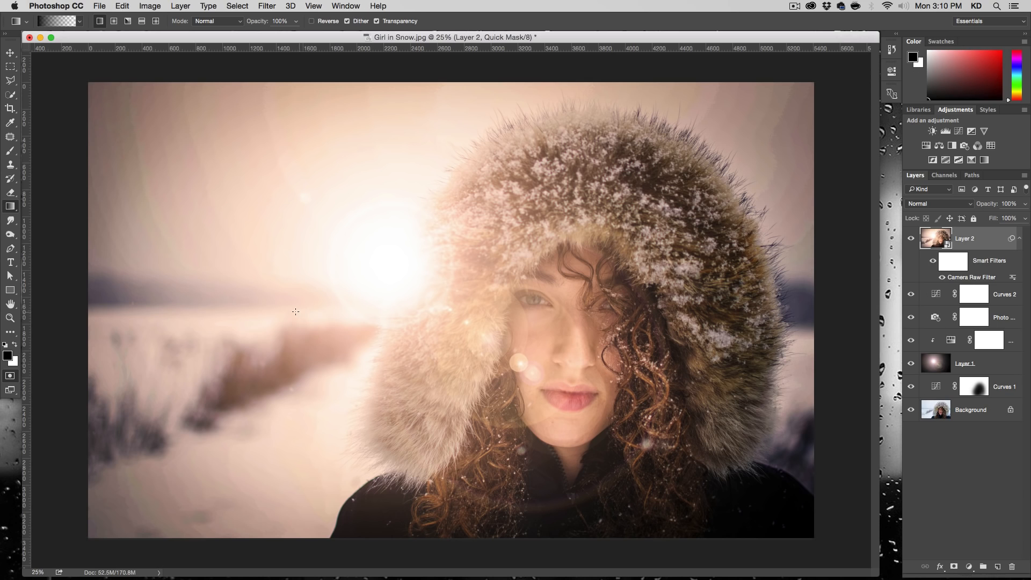
left_click_drag(342, 312, 424, 312)
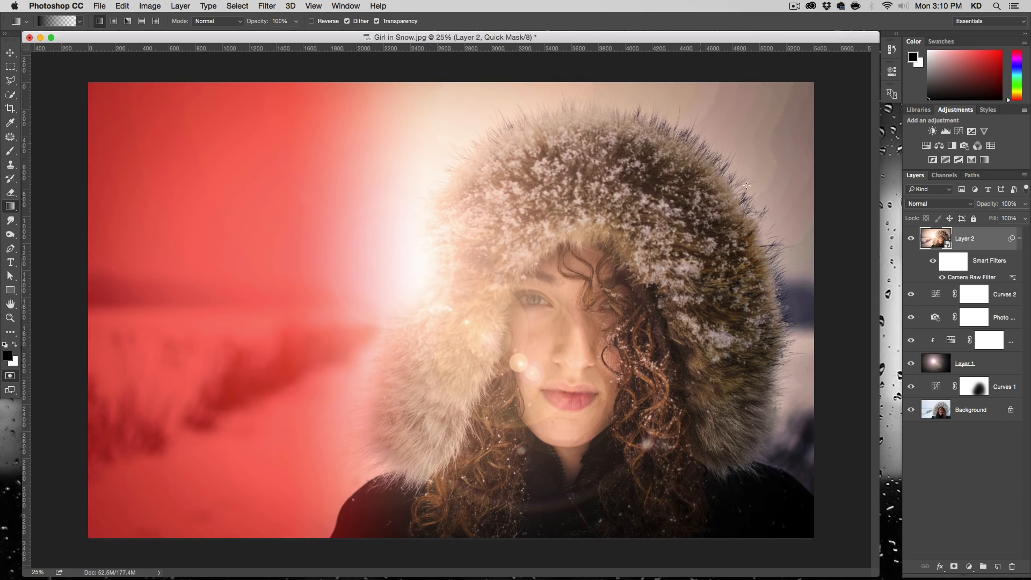
- Mask the upper-right corner, right edge and area above the sun with gradients, and convert the Quick Mask into a selection
left_click_drag(755, 126, 691, 194)
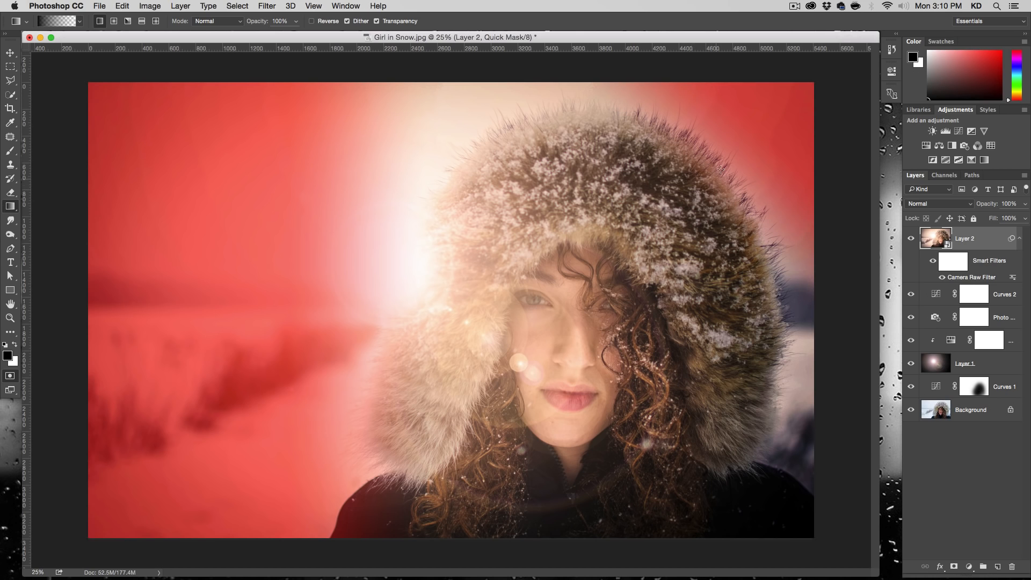
left_click_drag(792, 259, 741, 260)
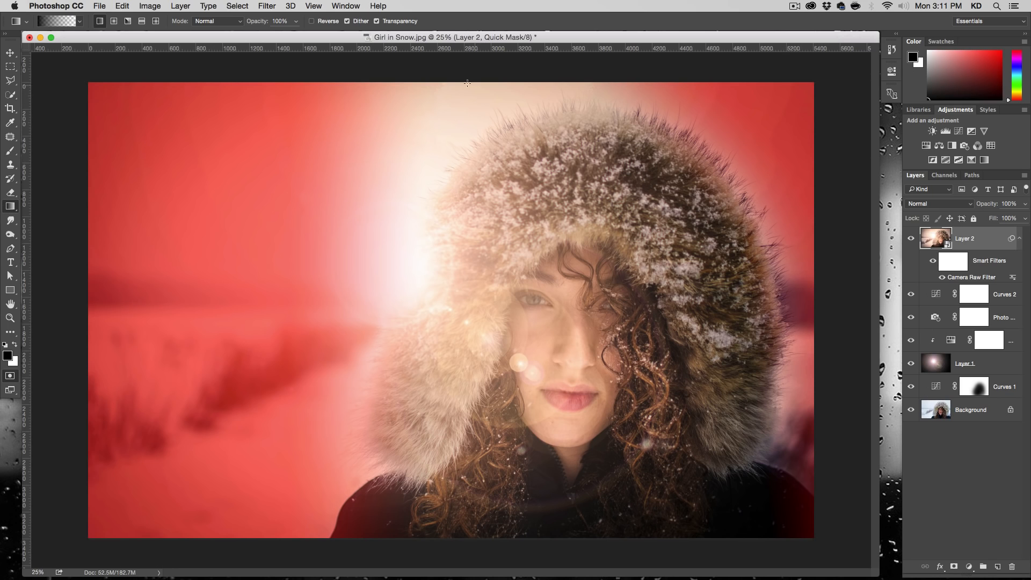
left_click_drag(395, 71, 482, 187)
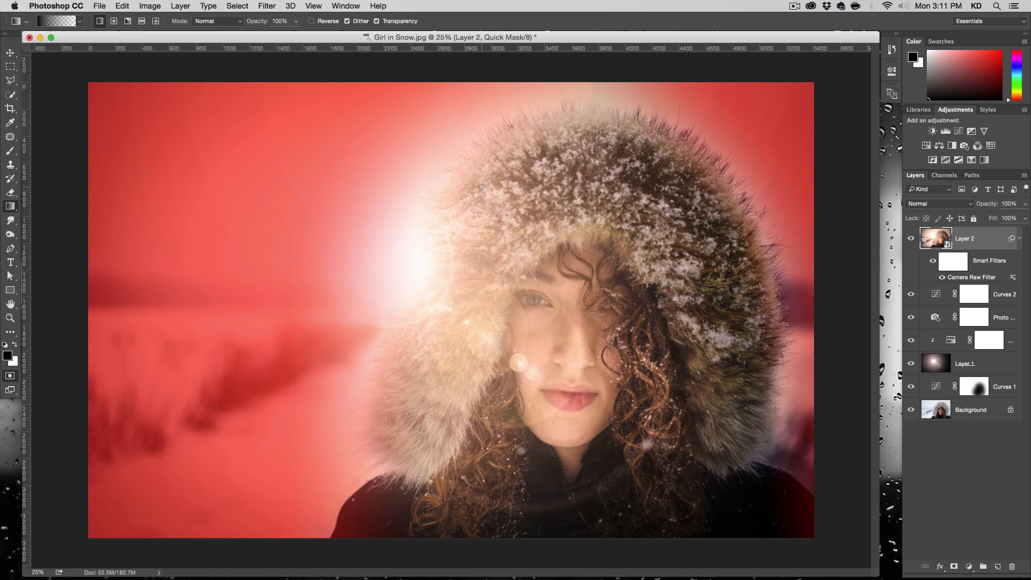
left_click(10, 375)
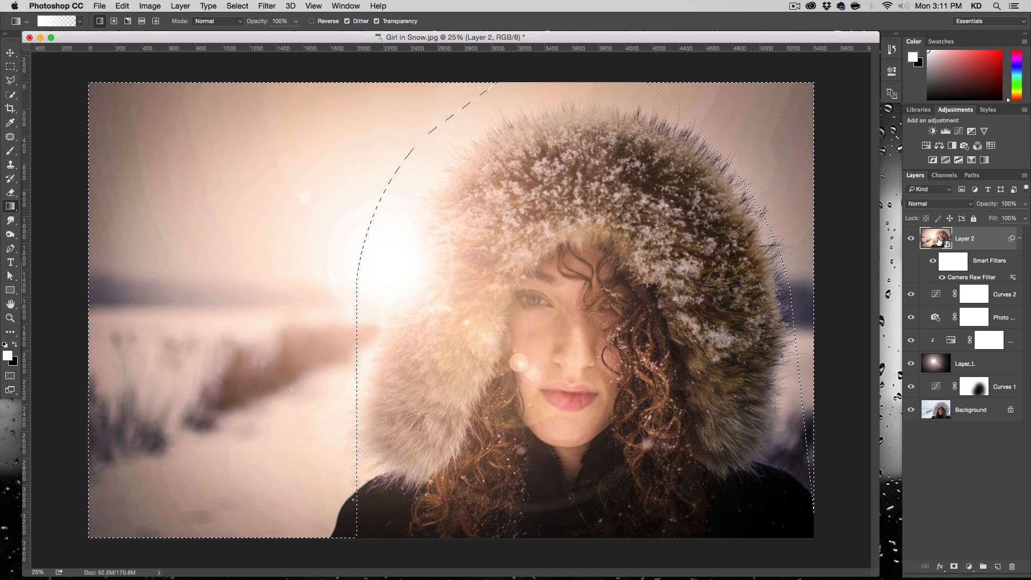
left_click(267, 6)
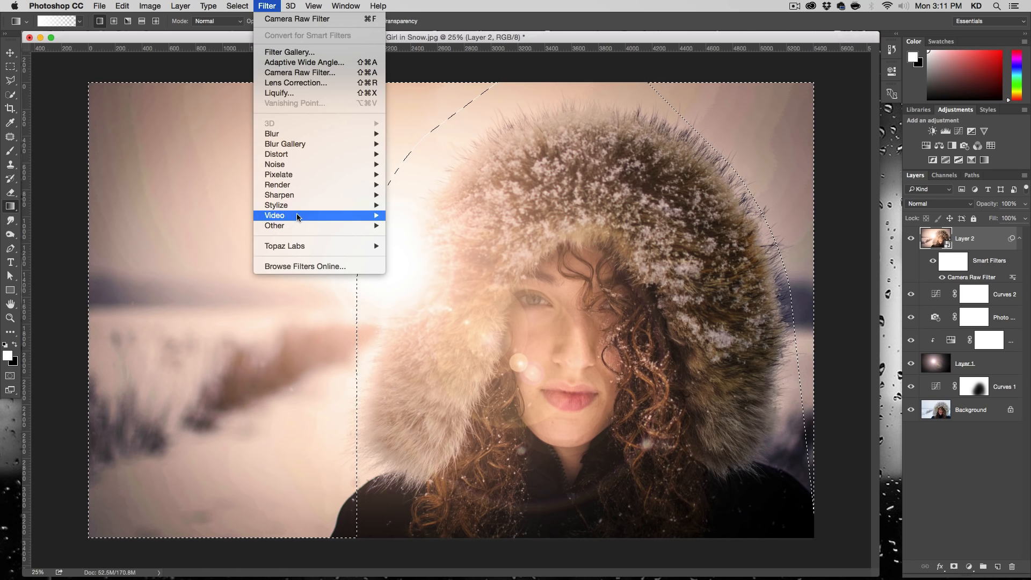
mouse_move(344, 133)
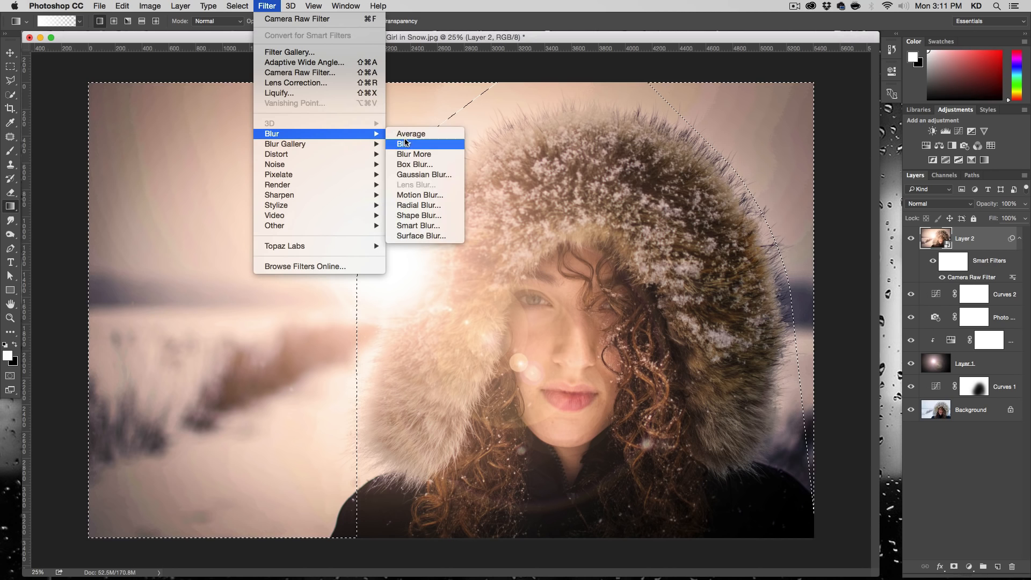
left_click(424, 174)
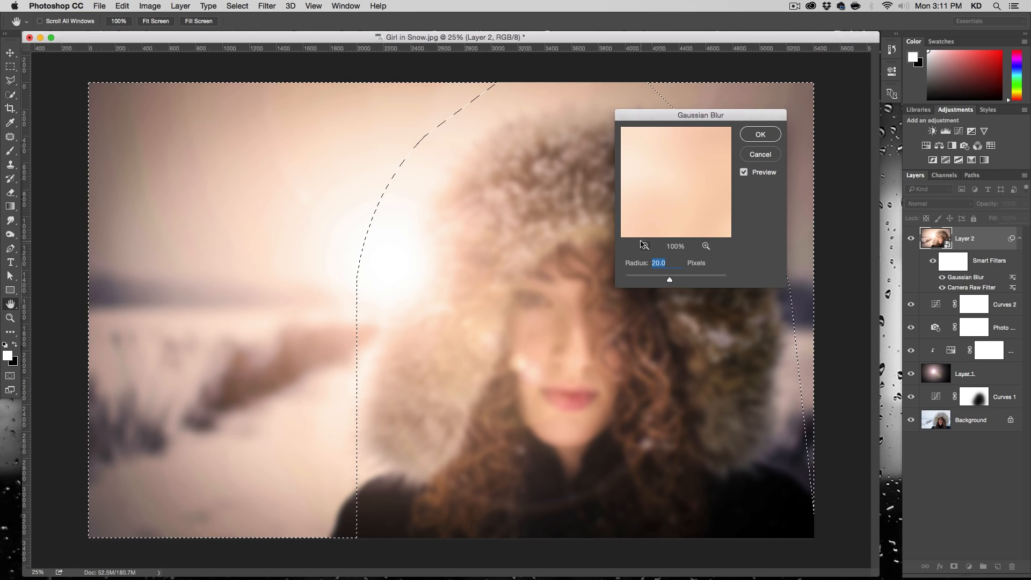
left_click(760, 155)
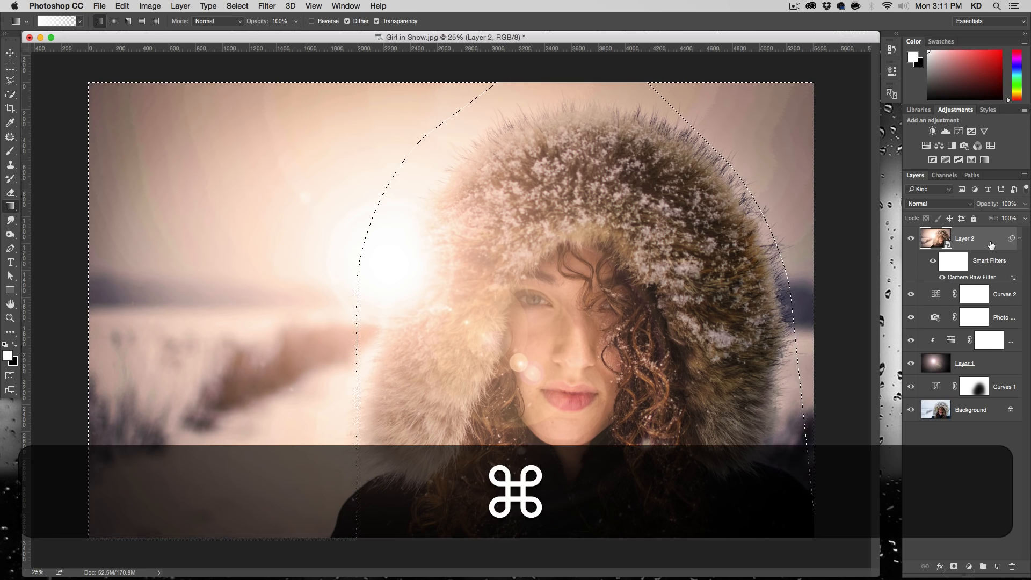
- Stamp all visible layers into a new top layer and open Gaussian Blur on it, previewing the selected background
key("alt+shift+super+e")
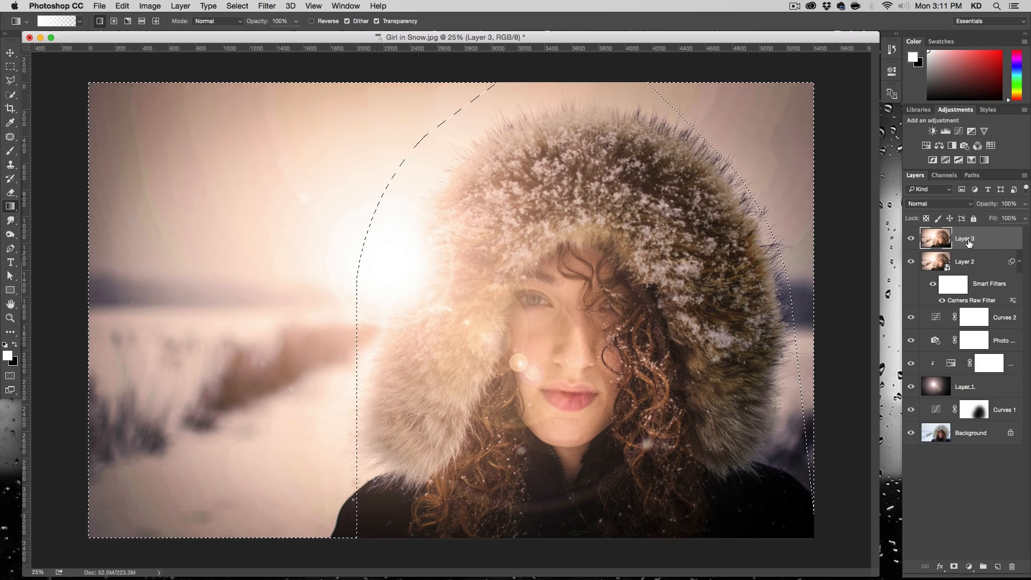
left_click(267, 6)
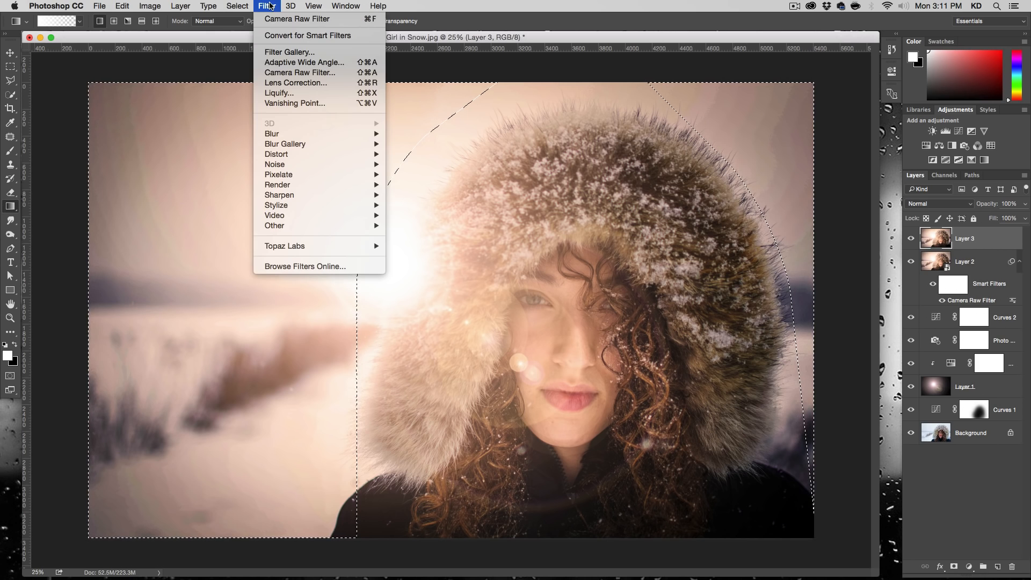
mouse_move(294, 134)
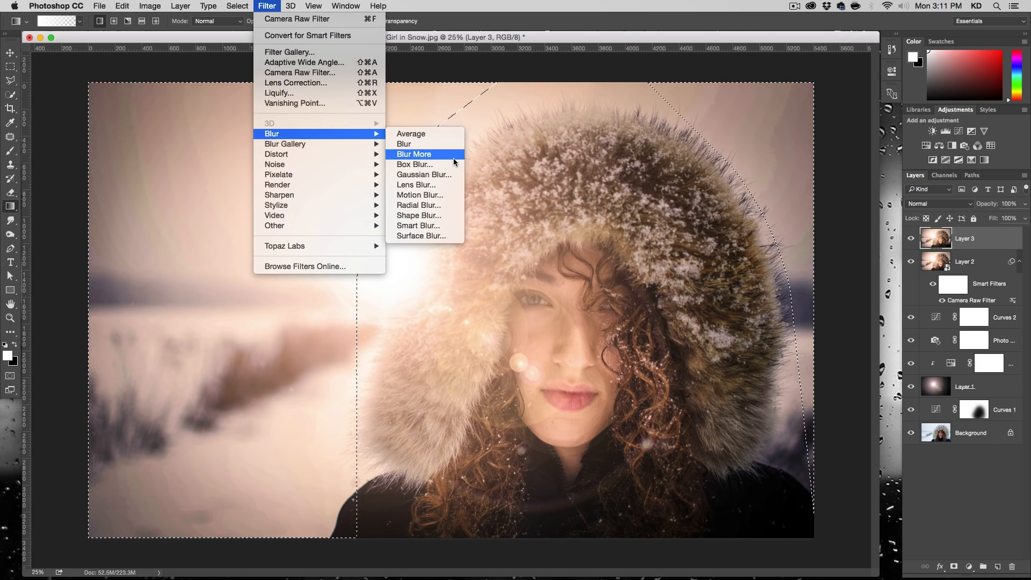
left_click(440, 175)
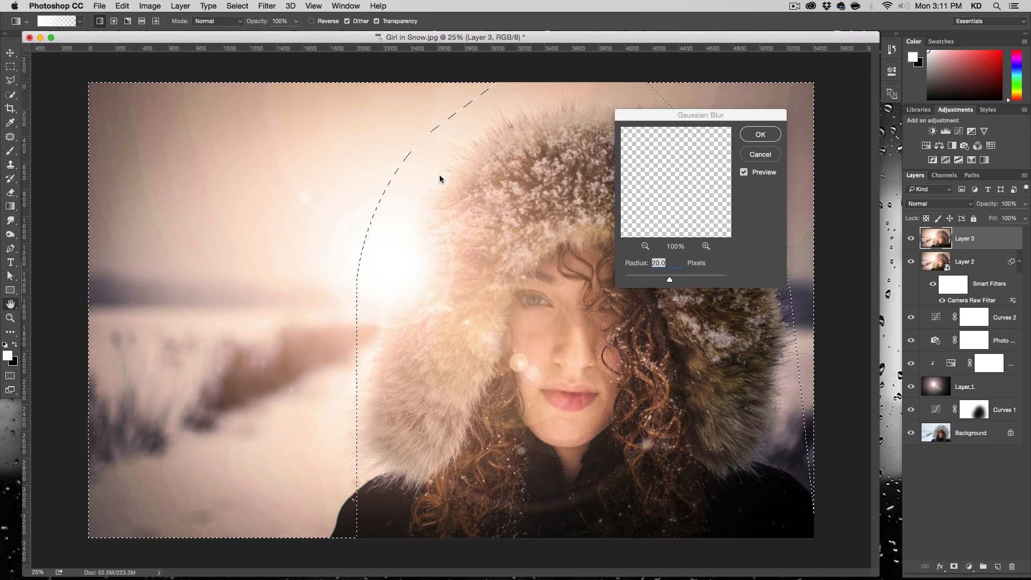
left_click(155, 198)
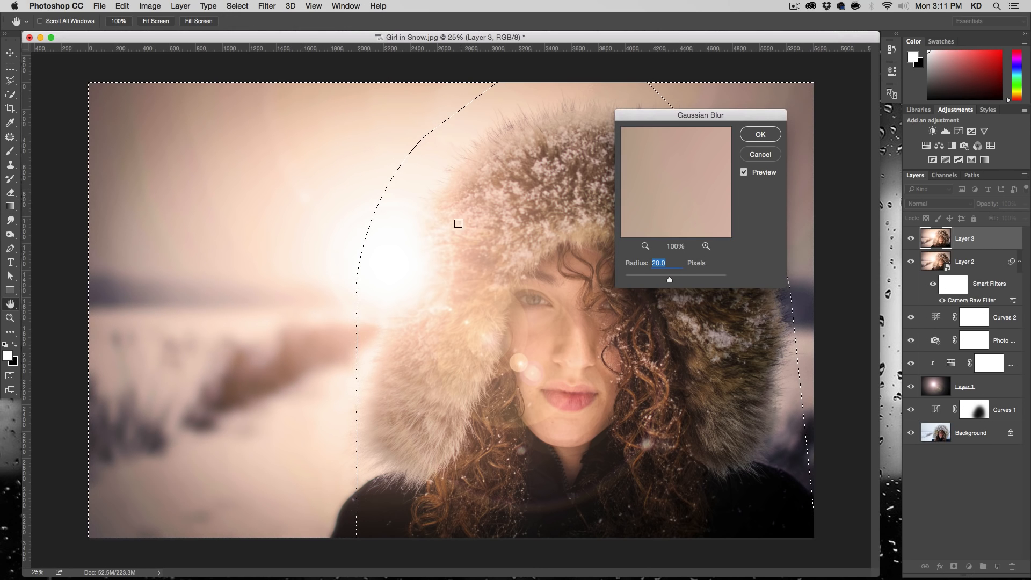
- Blur the selected surroundings with a Gaussian Blur radius of 48.7 pixels and clear the selection
left_click(662, 278)
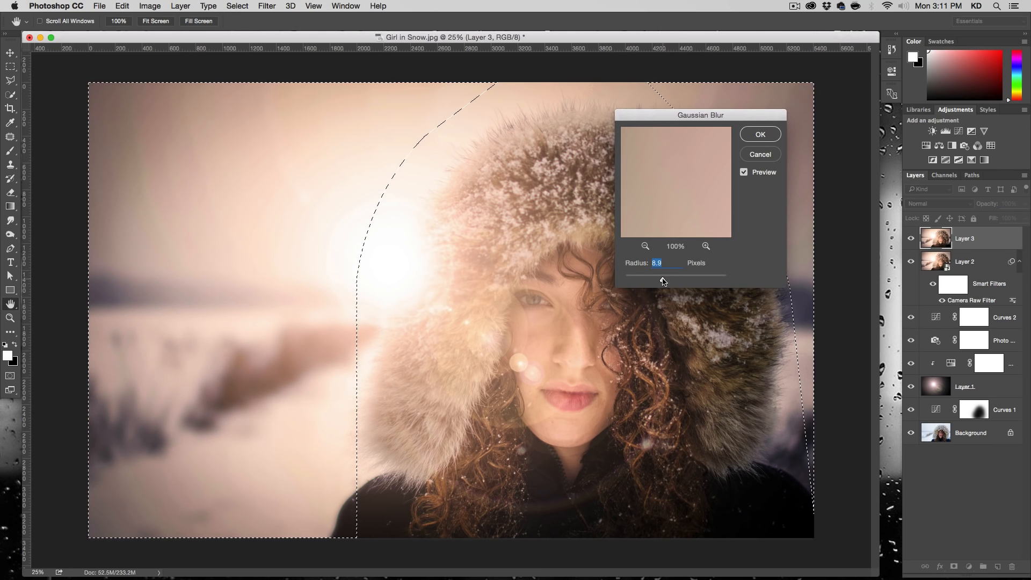
left_click_drag(665, 197, 710, 267)
left_click_drag(682, 160, 681, 217)
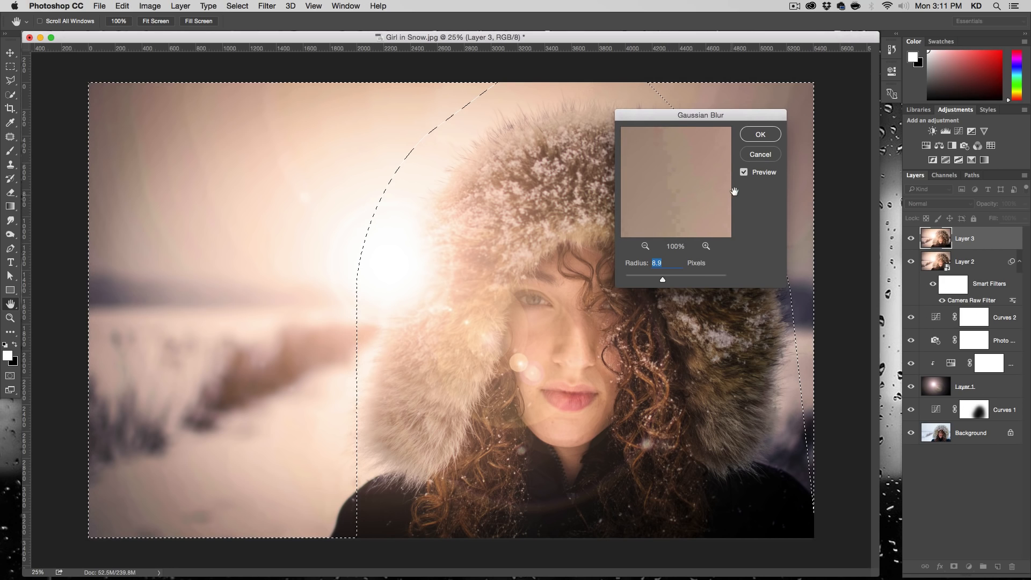
left_click(743, 173)
left_click(743, 173)
left_click_drag(663, 280, 681, 280)
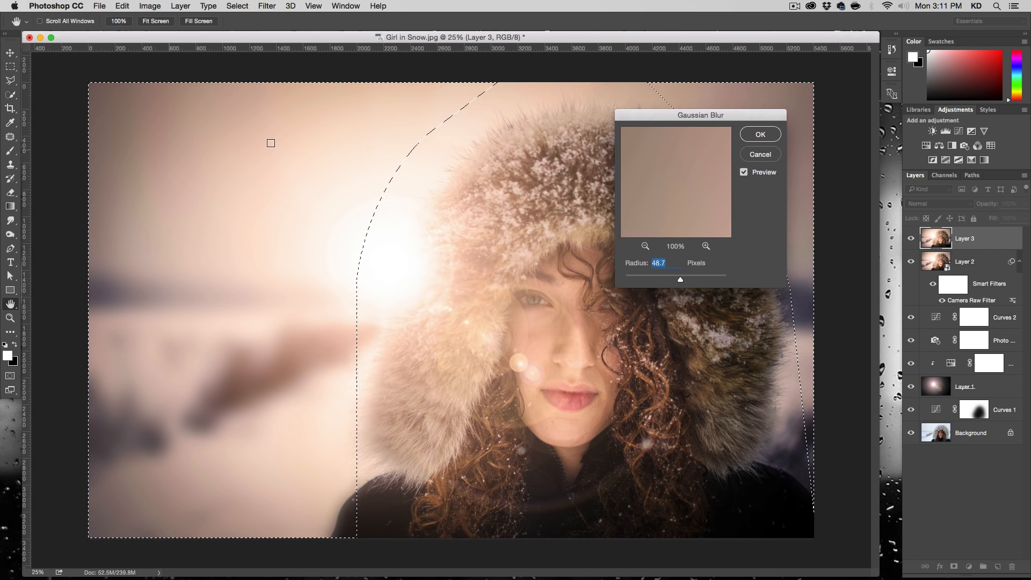
left_click_drag(740, 126, 552, 171)
left_click(576, 218)
left_click(576, 218)
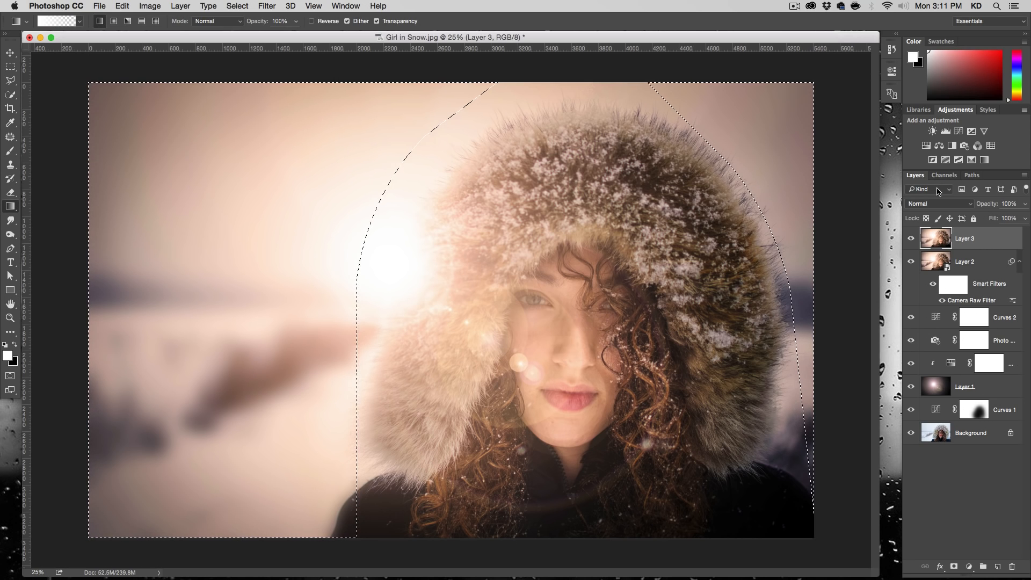
key("super+d")
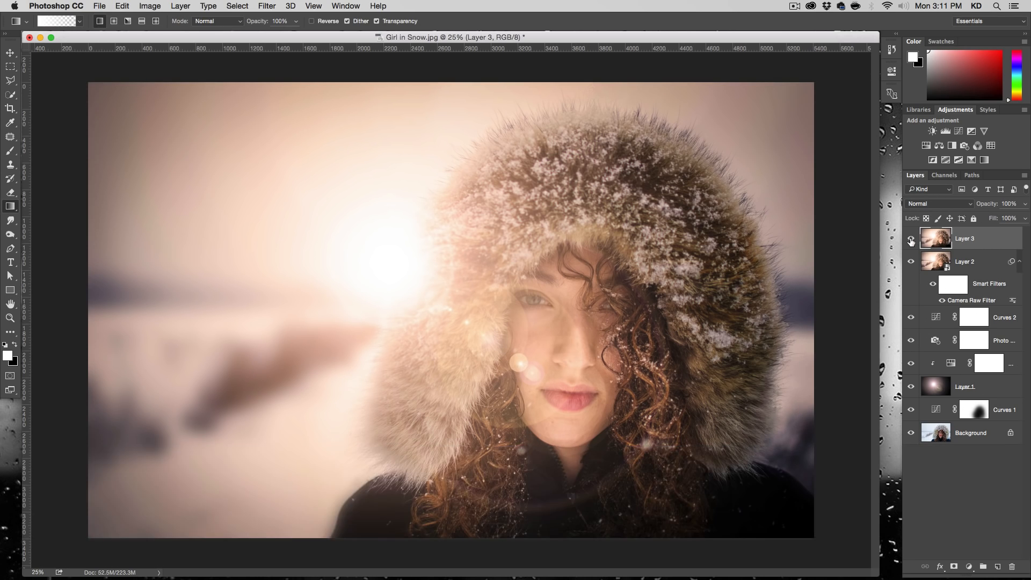
- Compare the portrait with and without the blurred Layer 3
left_click(911, 240)
left_click(910, 240)
left_click(910, 240)
left_click(910, 240)
- Duplicate the Background layer and bring the copy to the top of the layer stack
left_click(976, 434)
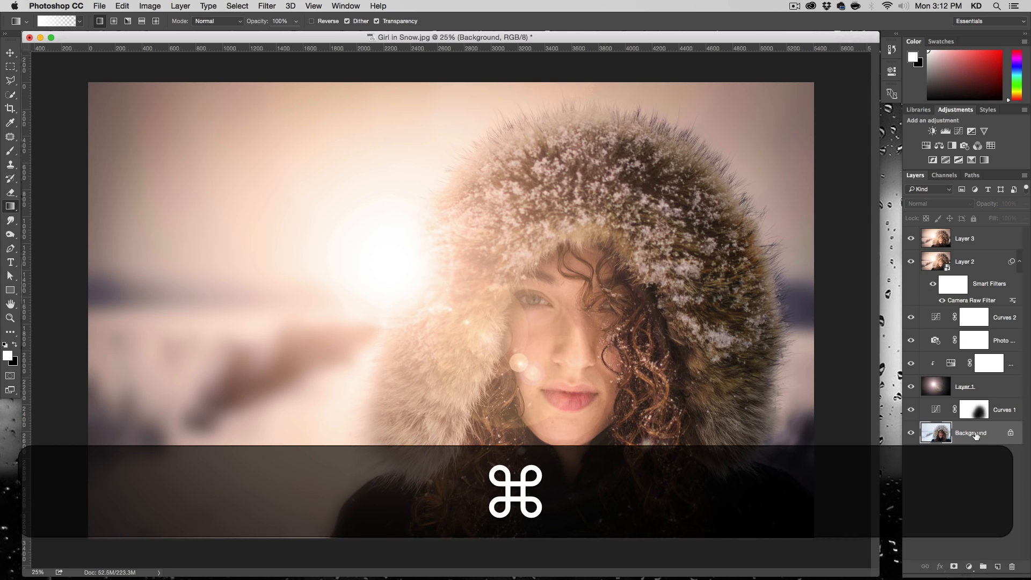
left_click_drag(976, 434, 997, 565)
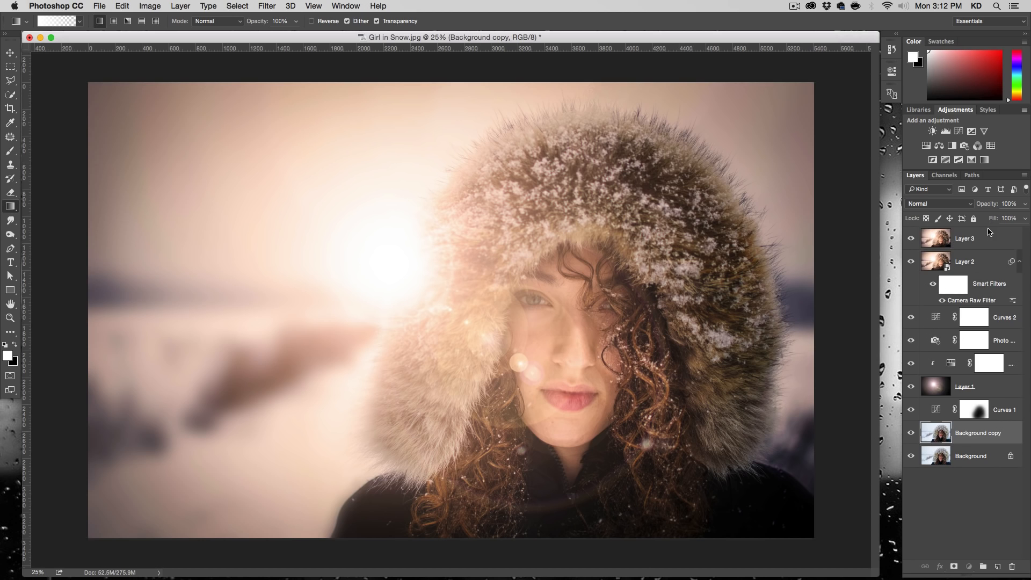
key("super+shift+bracketright")
- Toggle the Background copy's visibility to compare the original with the edit, and delete the copy
left_click(911, 239)
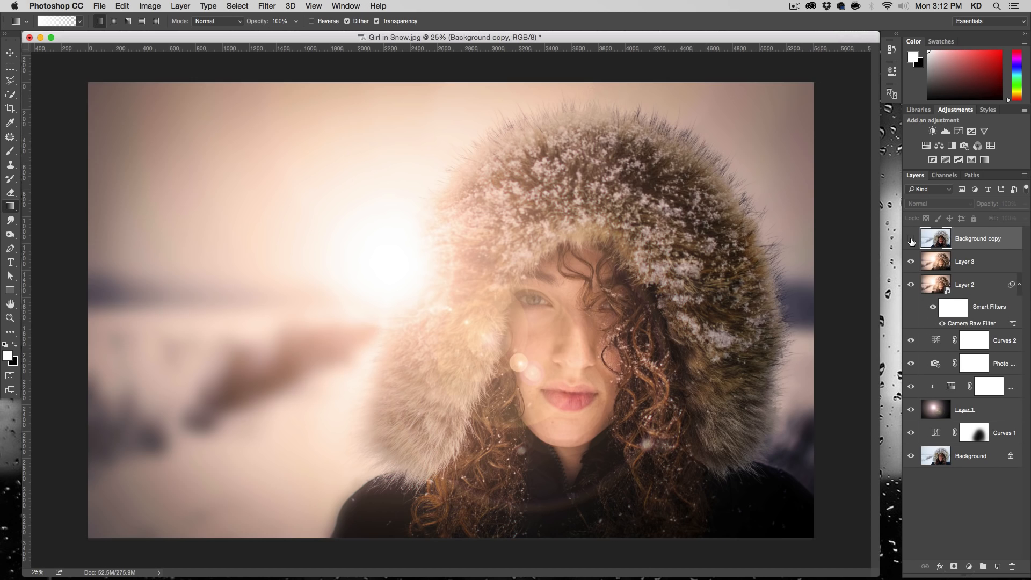
left_click(911, 240)
left_click(912, 240)
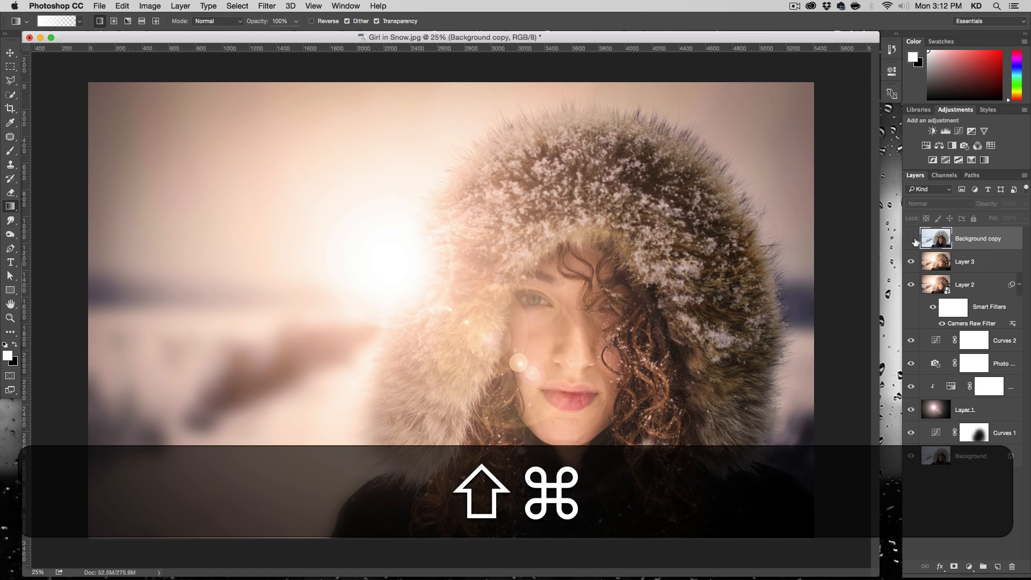
key("BackSpace")
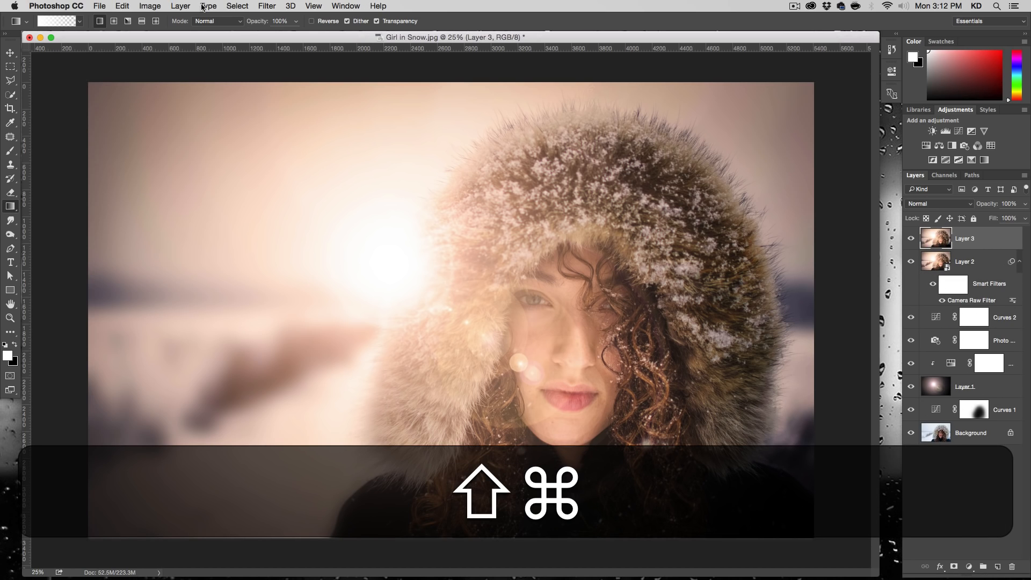
- Save the layered image as Girl in Snow.psd in Photoshop format in the Episode-016-Source-Files folder and close the document
left_click(100, 6)
left_click(129, 118)
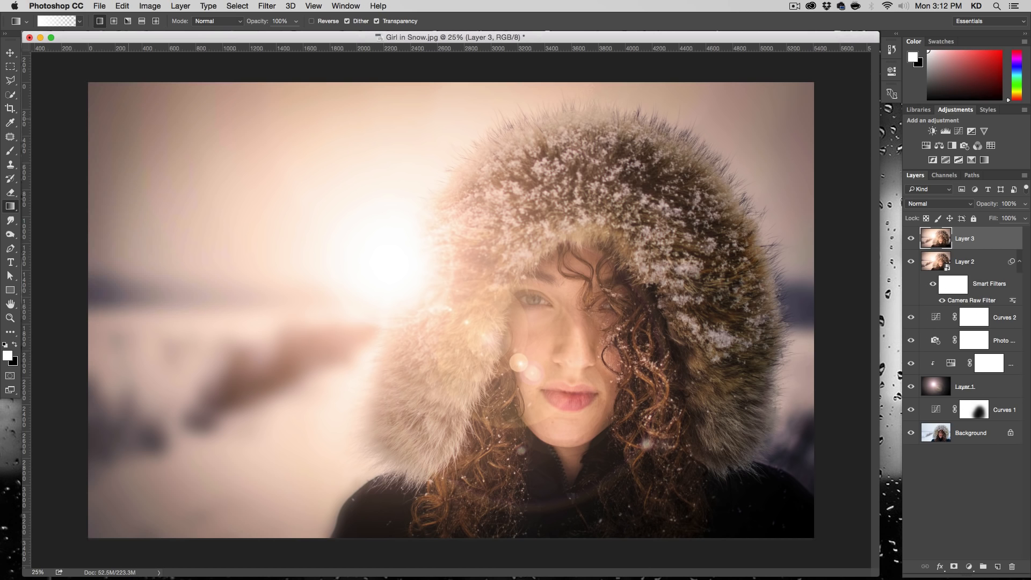
key("super+d")
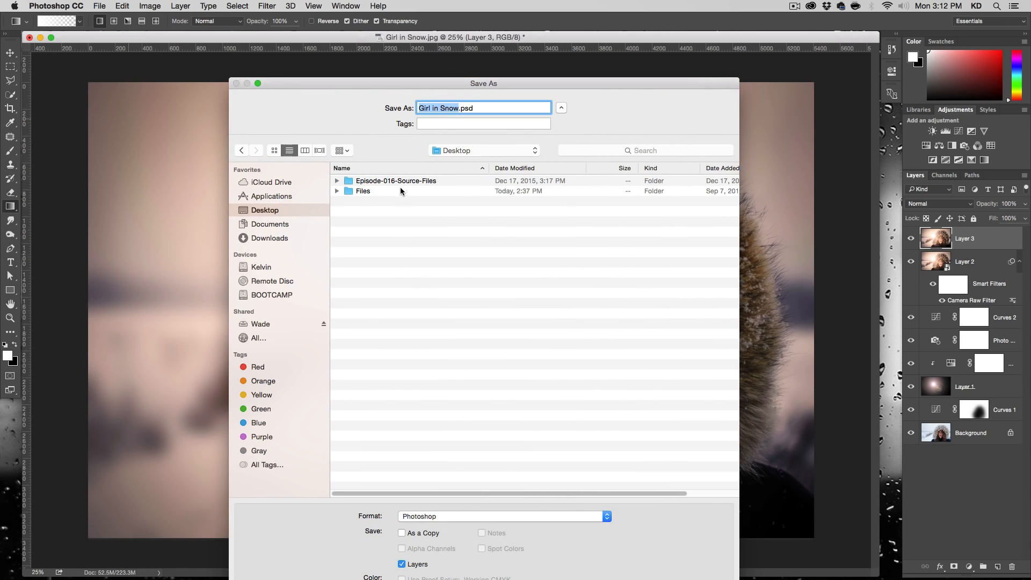
double_click(414, 180)
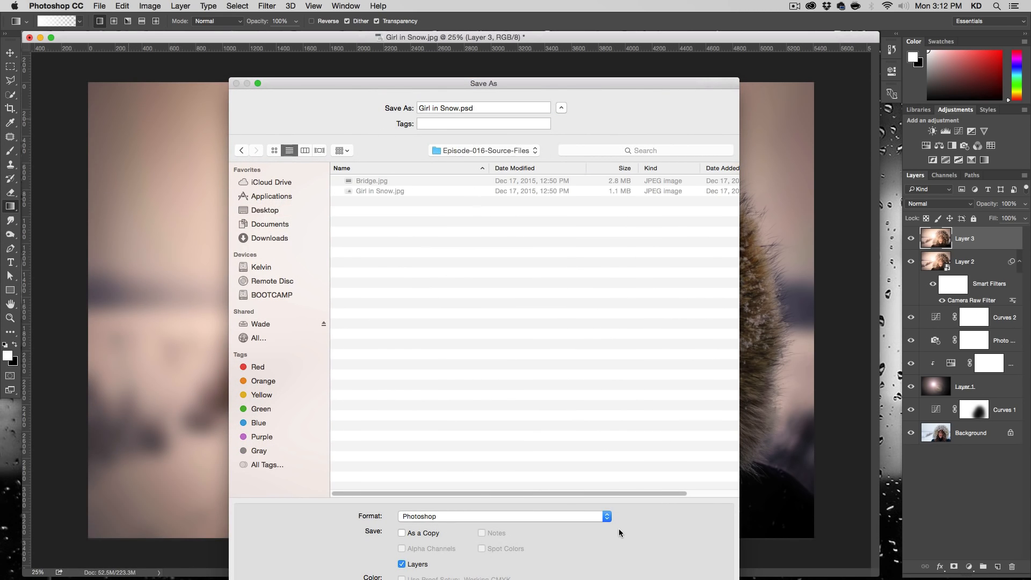
left_click_drag(587, 77, 600, 61)
left_click(729, 513)
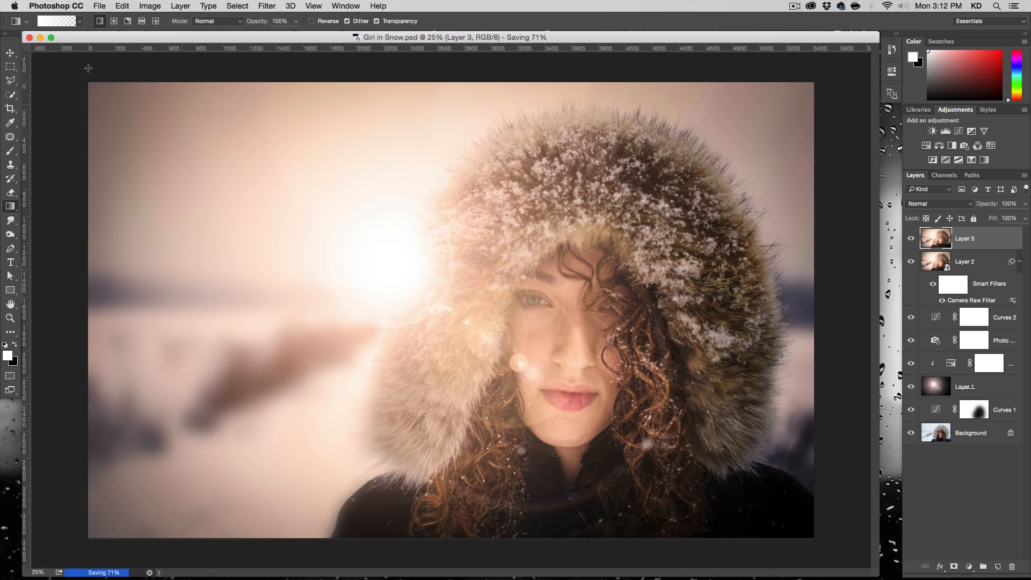
left_click(30, 38)
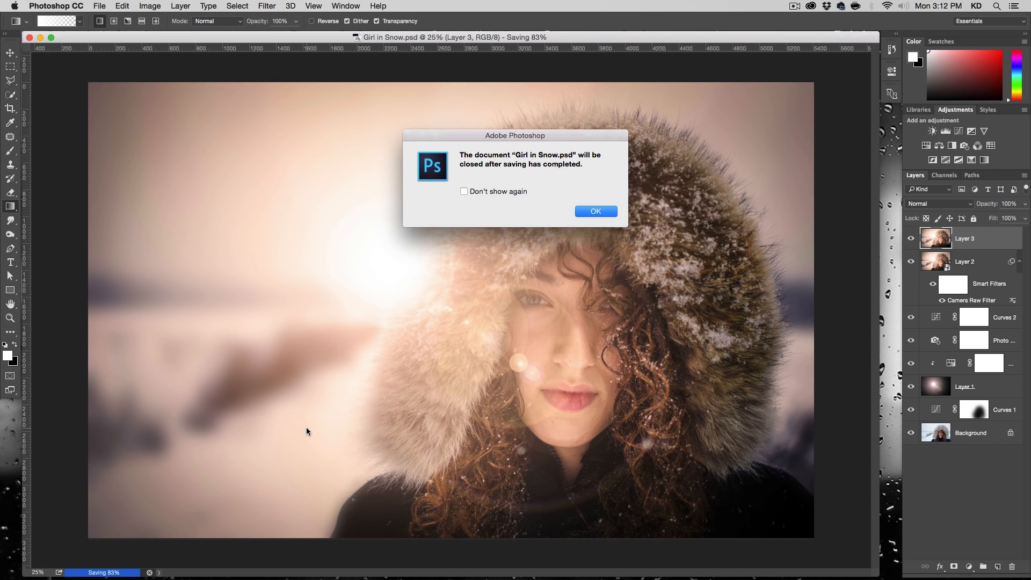
left_click(595, 211)
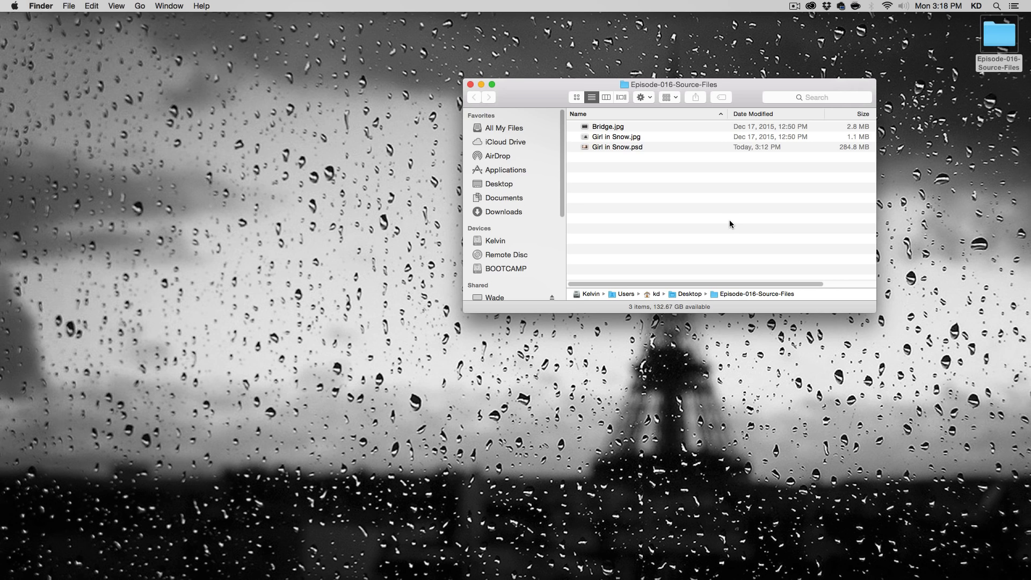
- Open Bridge.jpg from the Episode-016-Source-Files folder in Adobe Photoshop CC 2015
right_click(605, 129)
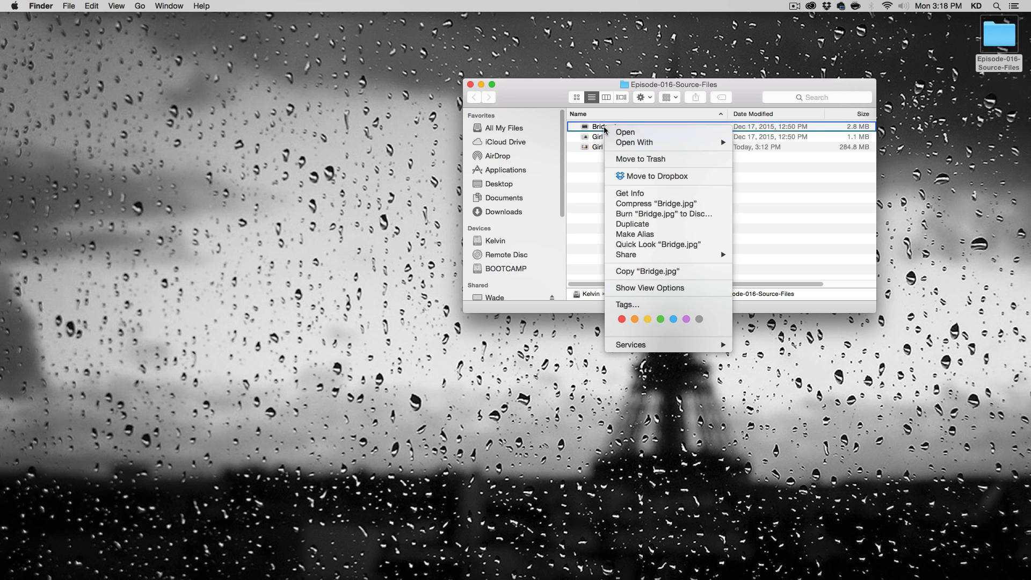
mouse_move(625, 141)
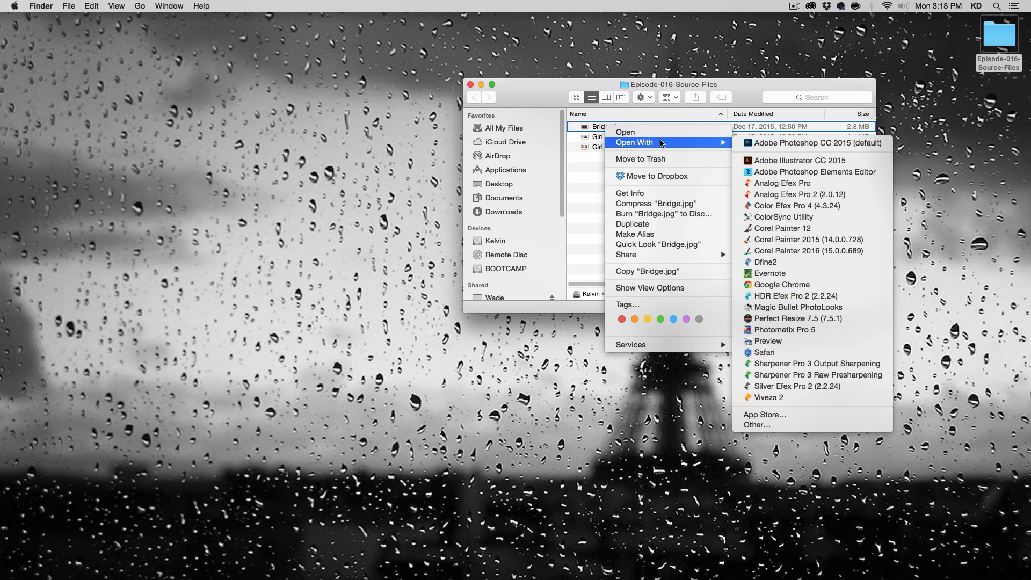
left_click(834, 143)
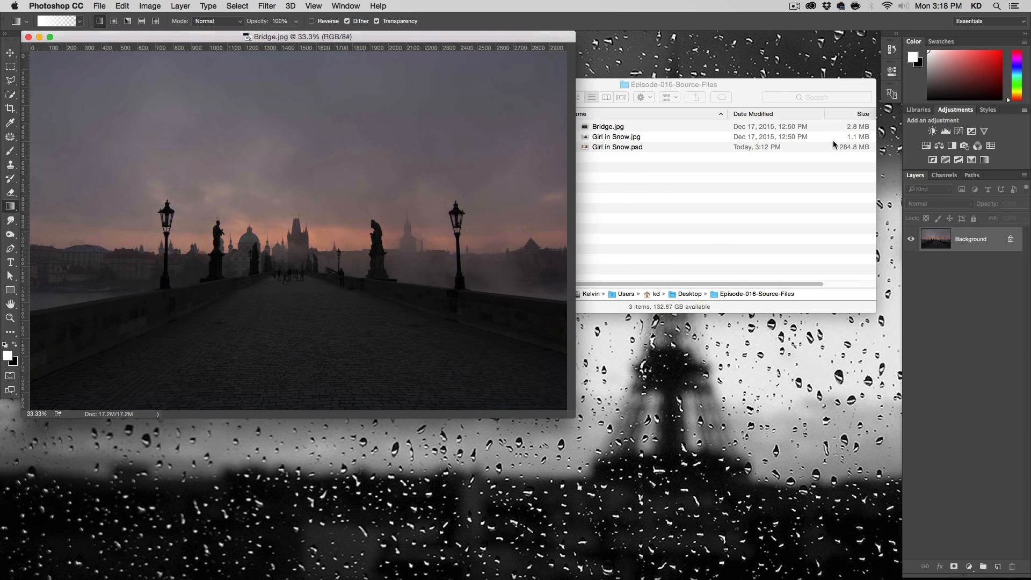
key("super+plus")
key("super+plus")
key("super+plus")
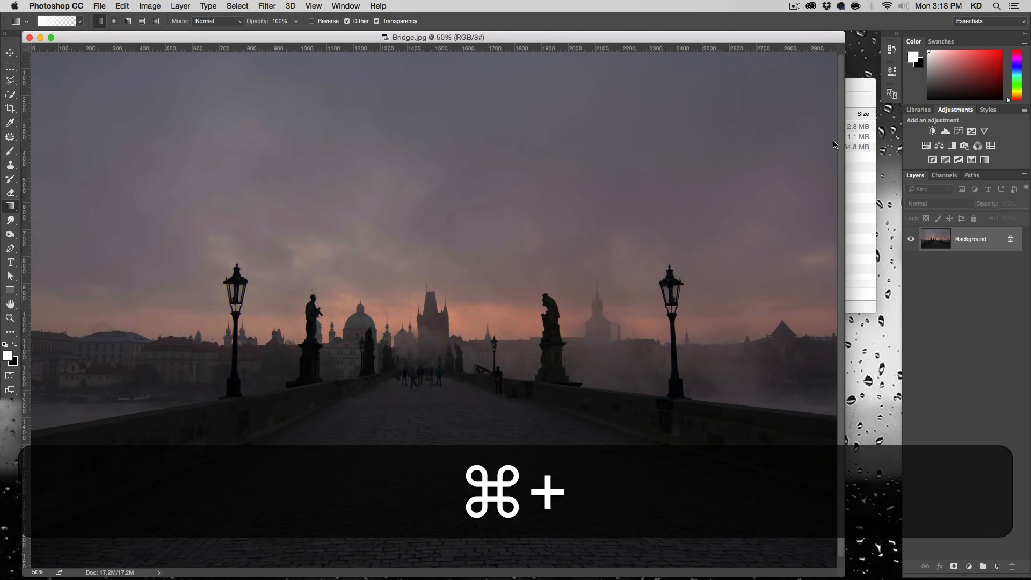
key("alt+super+minus")
key("alt+super+minus")
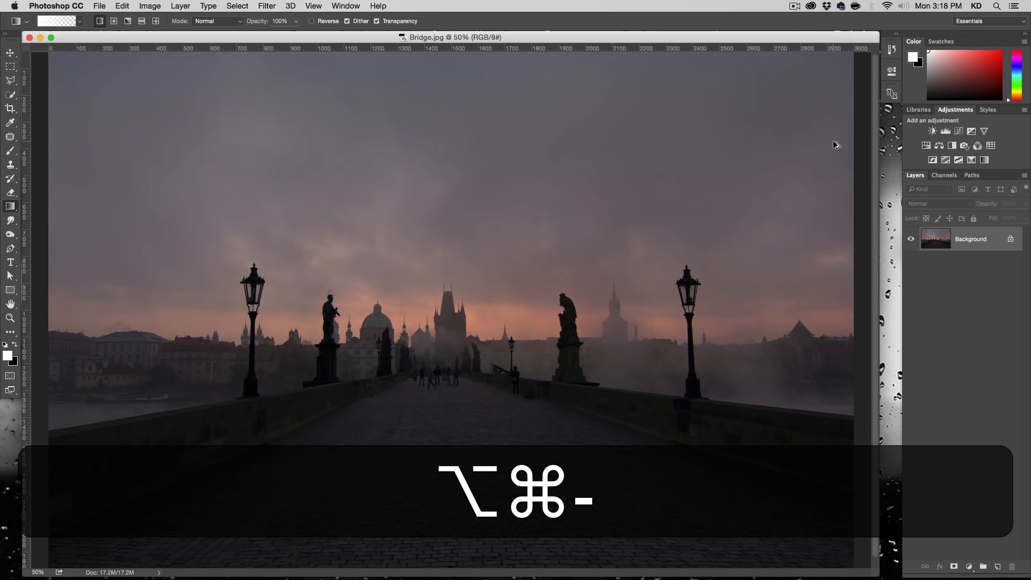
key("alt+super+minus")
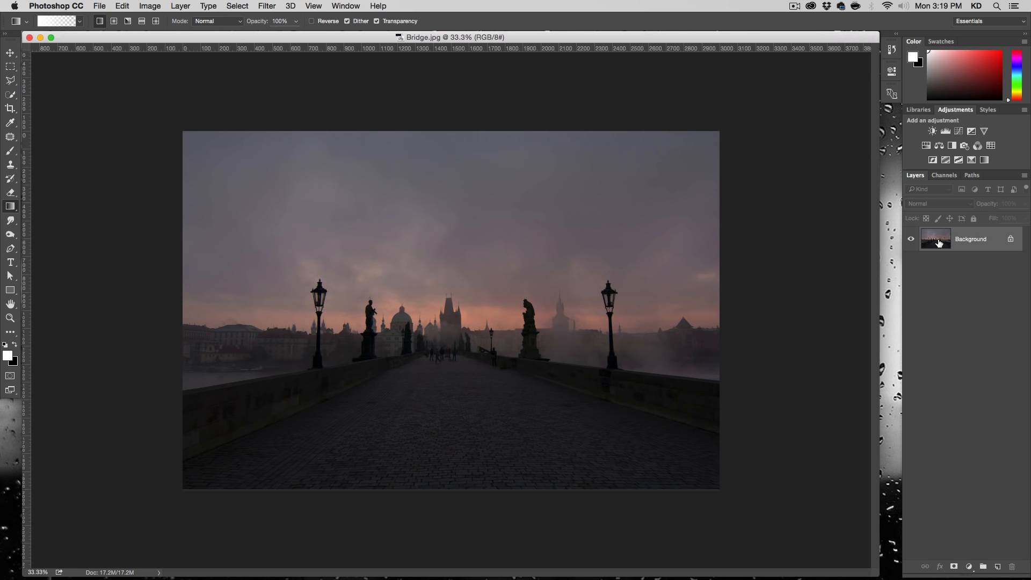
- Convert the Background layer to a smart object and apply a 50-300mm Zoom Lens Flare at 62% brightness on the left street lamp
right_click(940, 242)
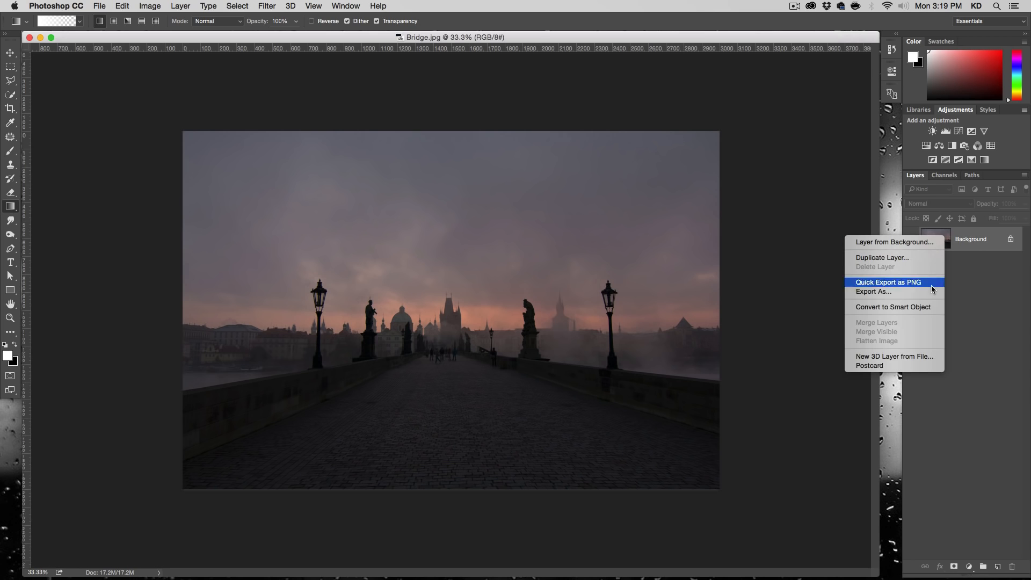
left_click(934, 309)
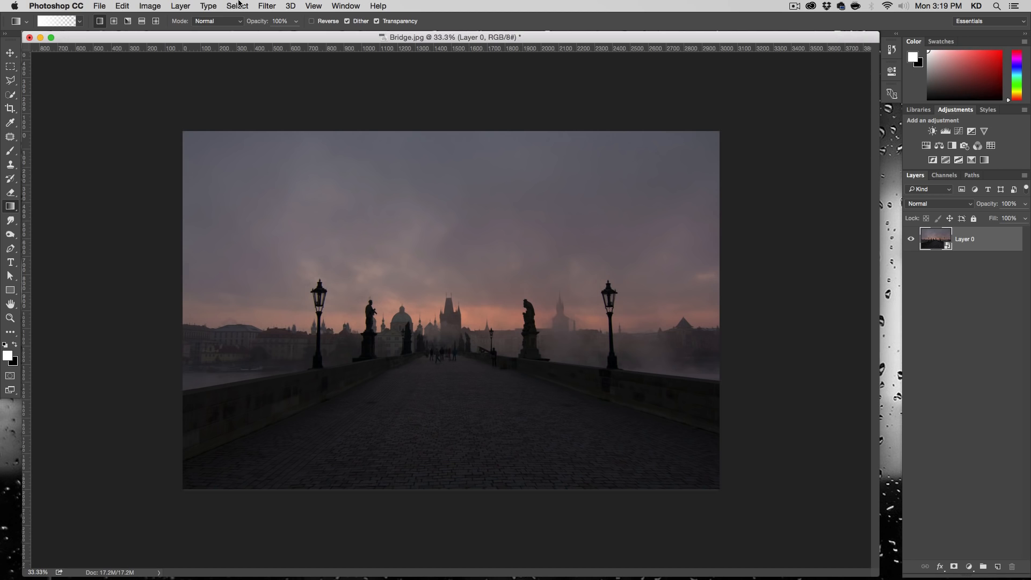
left_click(267, 6)
mouse_move(338, 186)
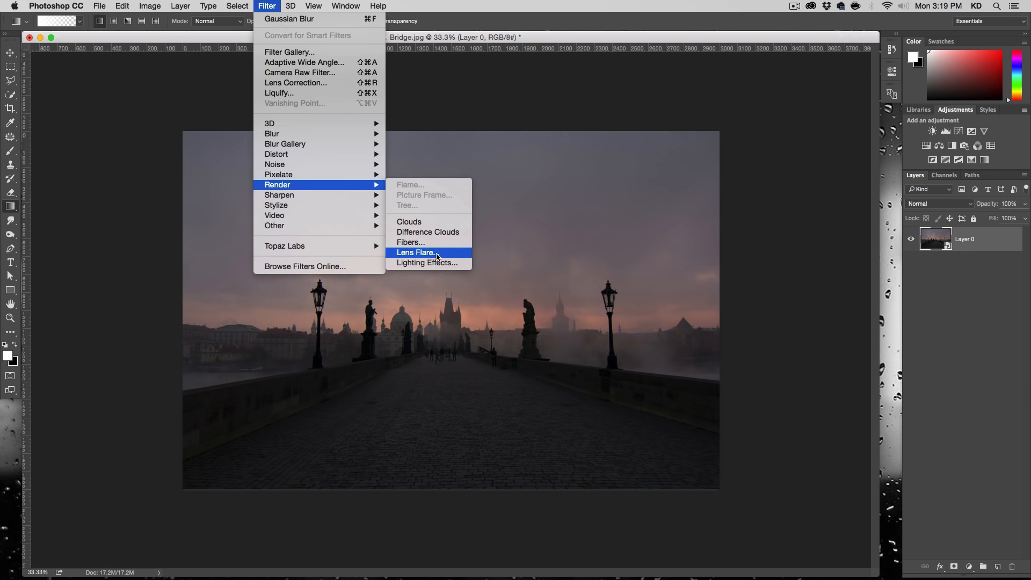
left_click(418, 253)
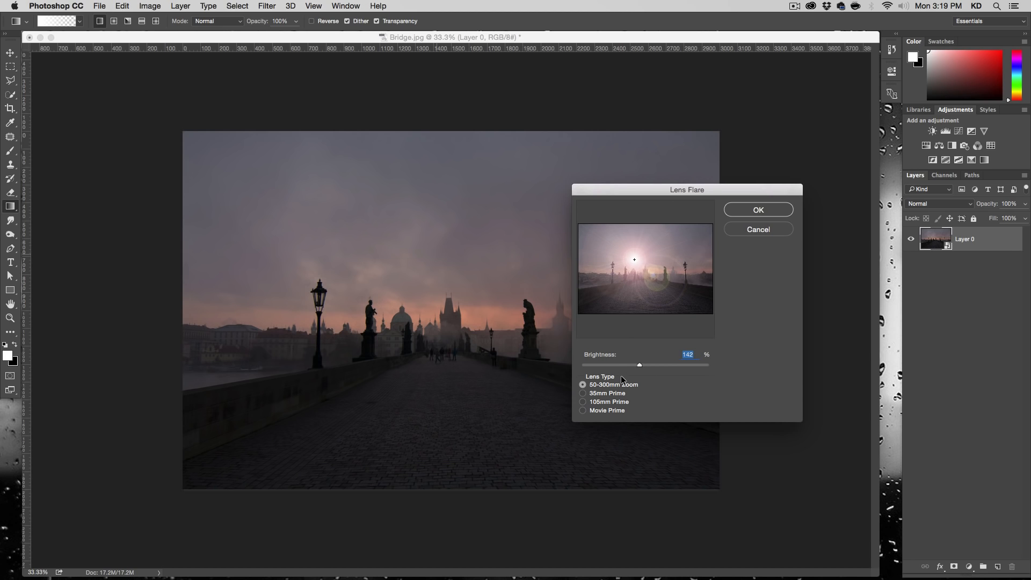
left_click_drag(638, 364, 605, 366)
left_click_drag(634, 260, 615, 268)
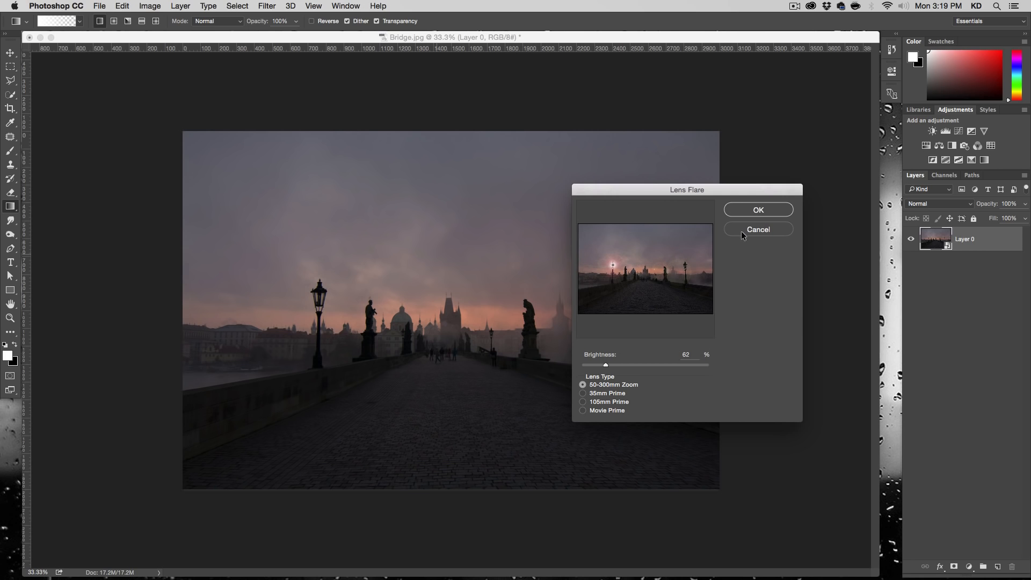
left_click(752, 212)
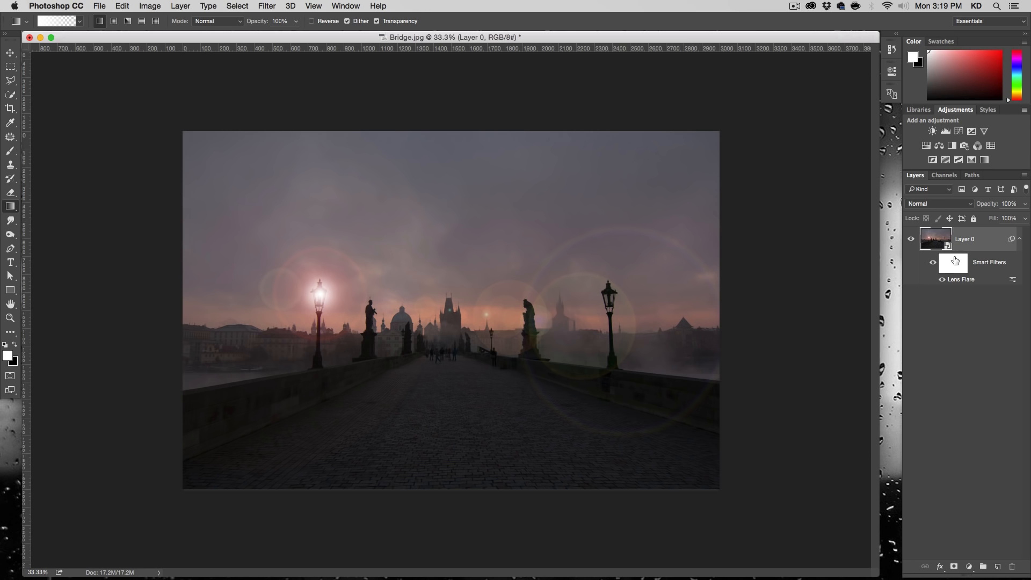
- Edit the Lens Flare smart filter and recentre the flare on the left street lamp's lantern
double_click(960, 279)
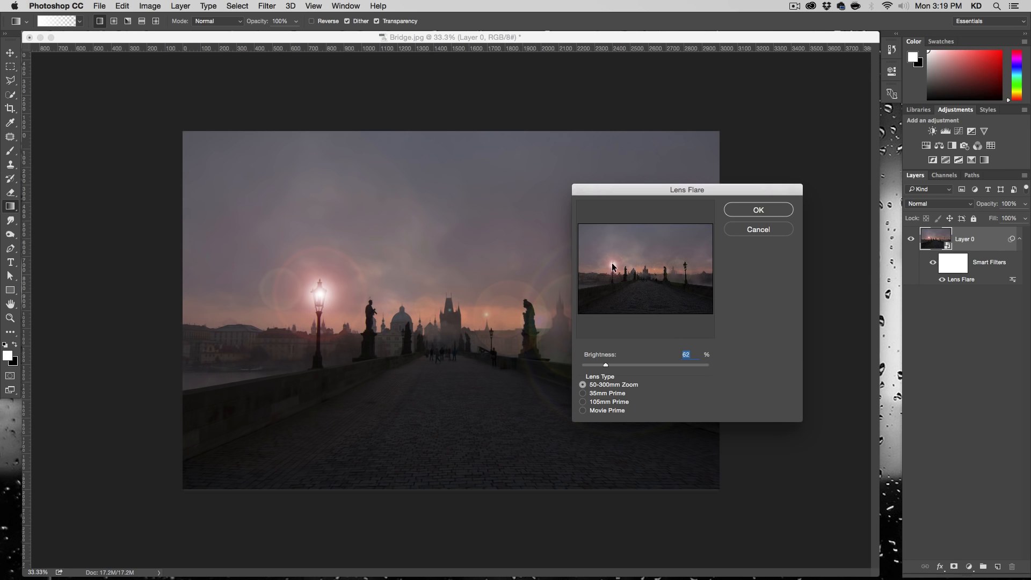
left_click(612, 265)
left_click(743, 209)
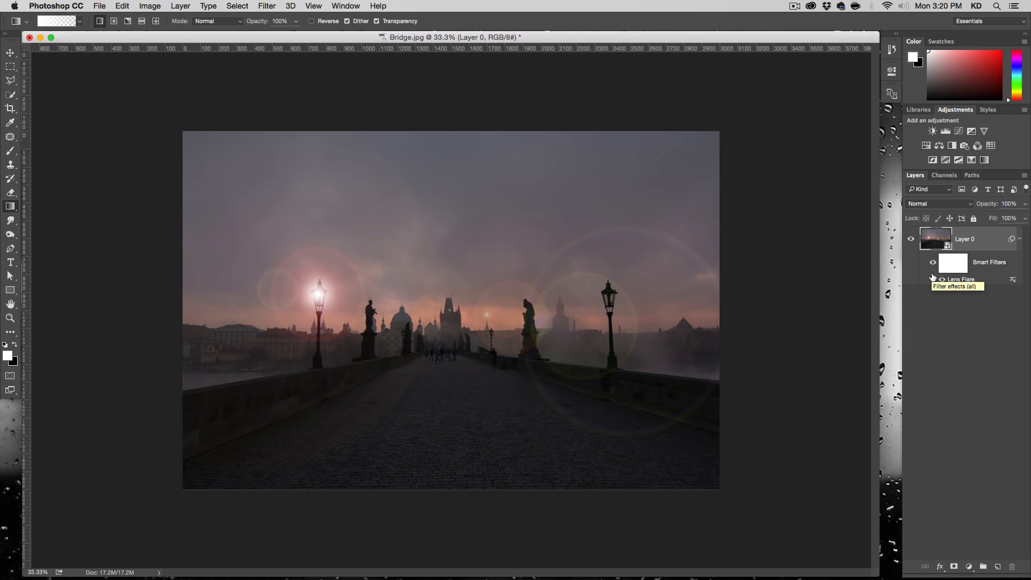
- Add a second Lens Flare to Layer 0 at 47% brightness, centred on the right street lamp
left_click(263, 6)
mouse_move(297, 186)
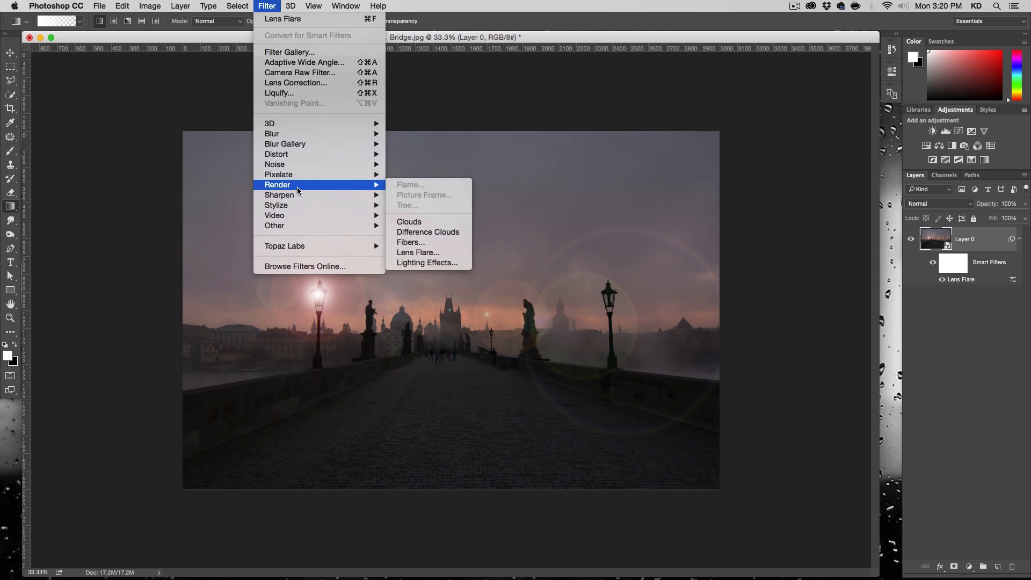
left_click(455, 252)
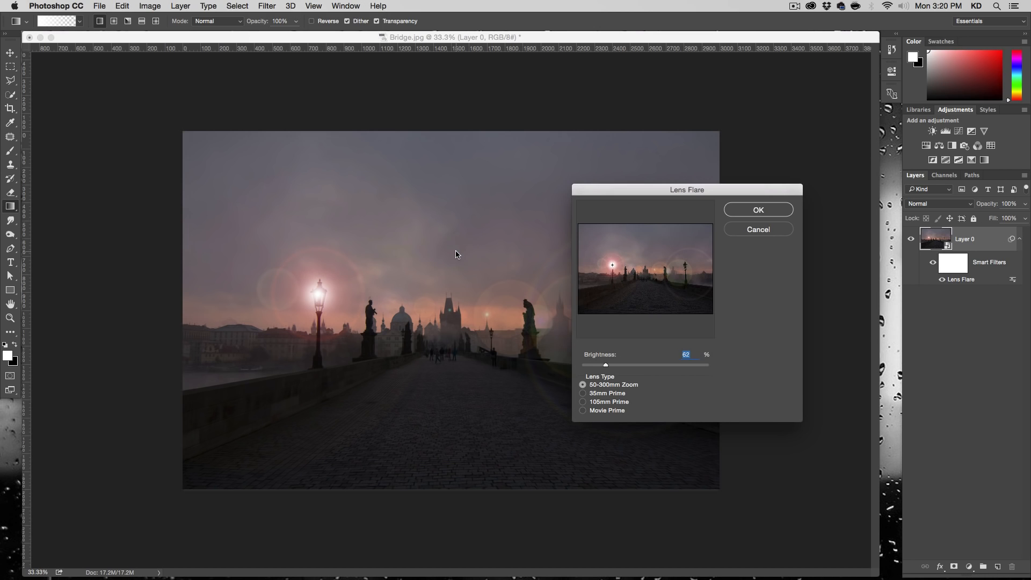
left_click_drag(612, 266, 684, 275)
left_click_drag(604, 366, 598, 364)
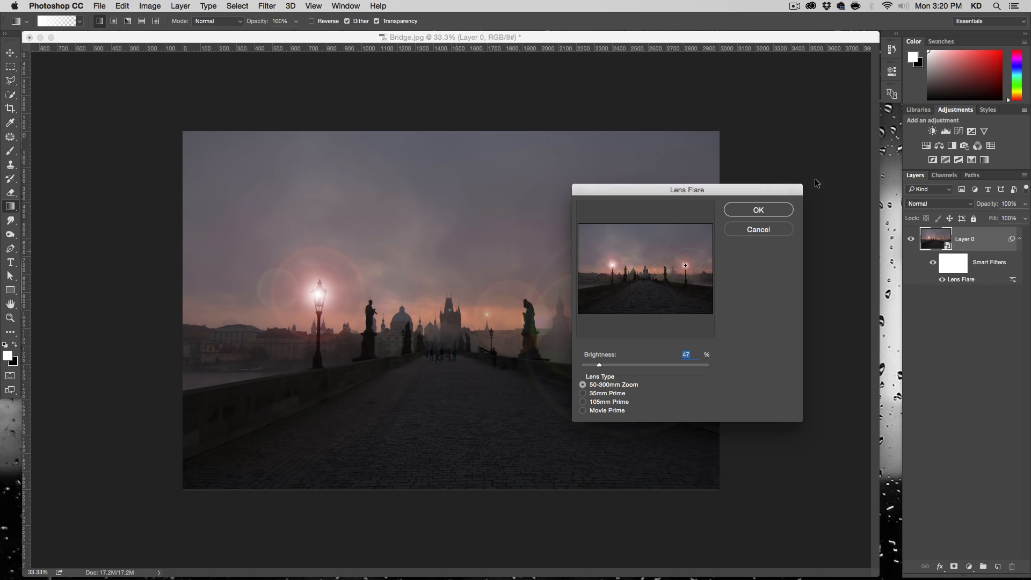
left_click(782, 210)
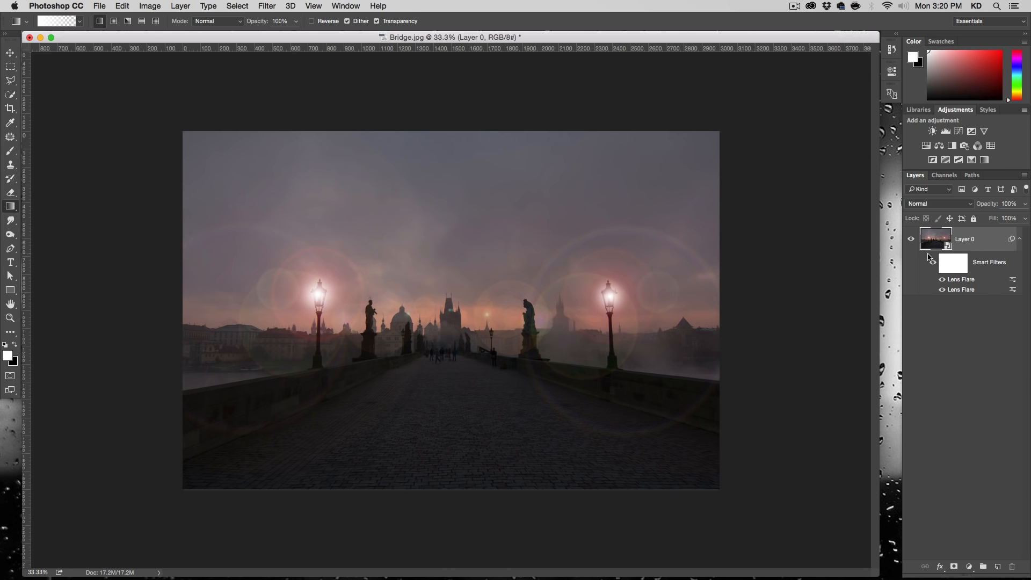
- Reduce the brightness of both Lens Flare smart filters to 30%
left_click_drag(1013, 282, 1005, 281)
double_click(965, 279)
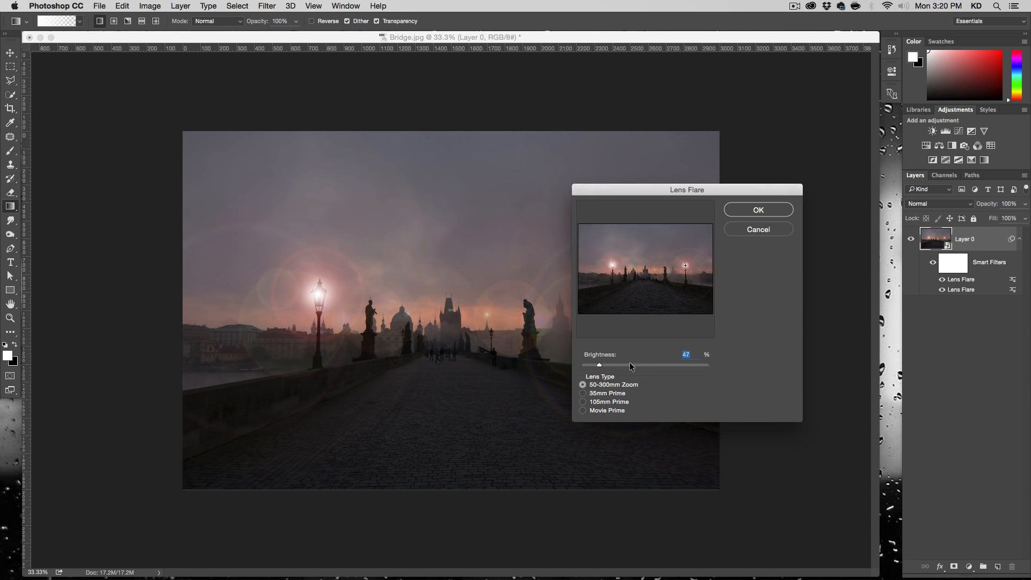
type("30")
key("Return")
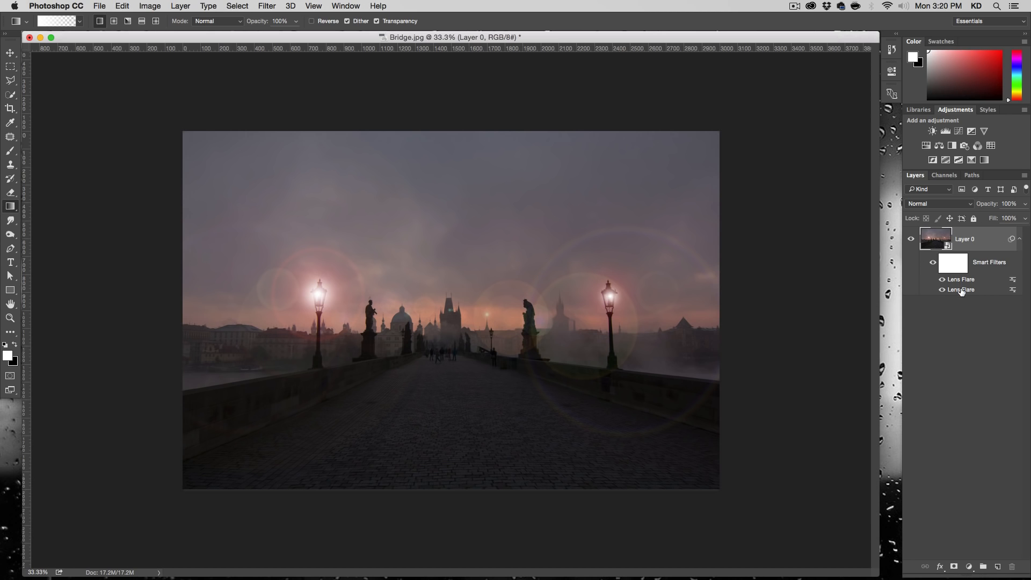
double_click(945, 290)
type("30")
key("Return")
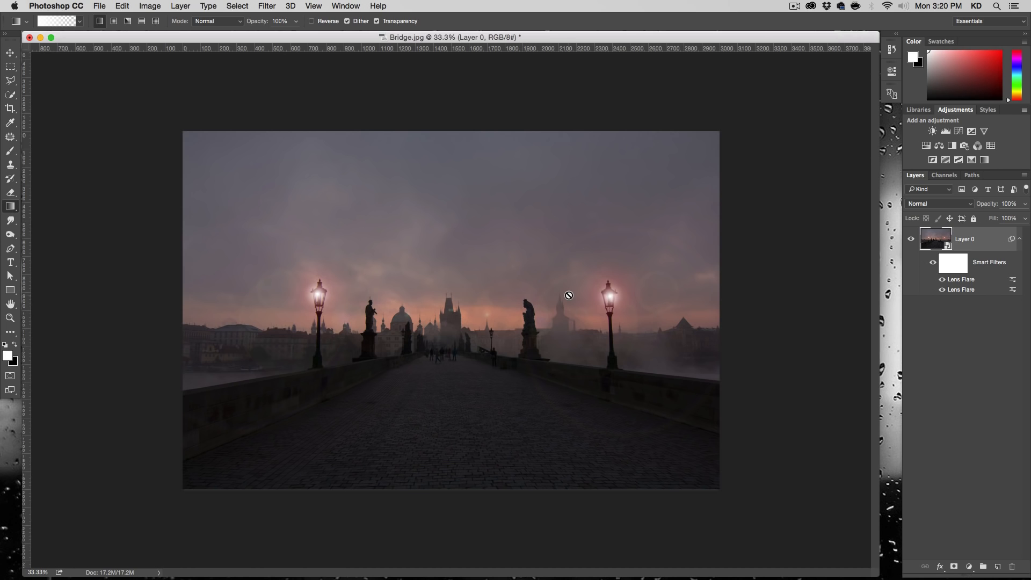
- Add a Curves adjustment layer above Layer 0 and pull the RGB curve's midtones down to darken the image
left_click(969, 567)
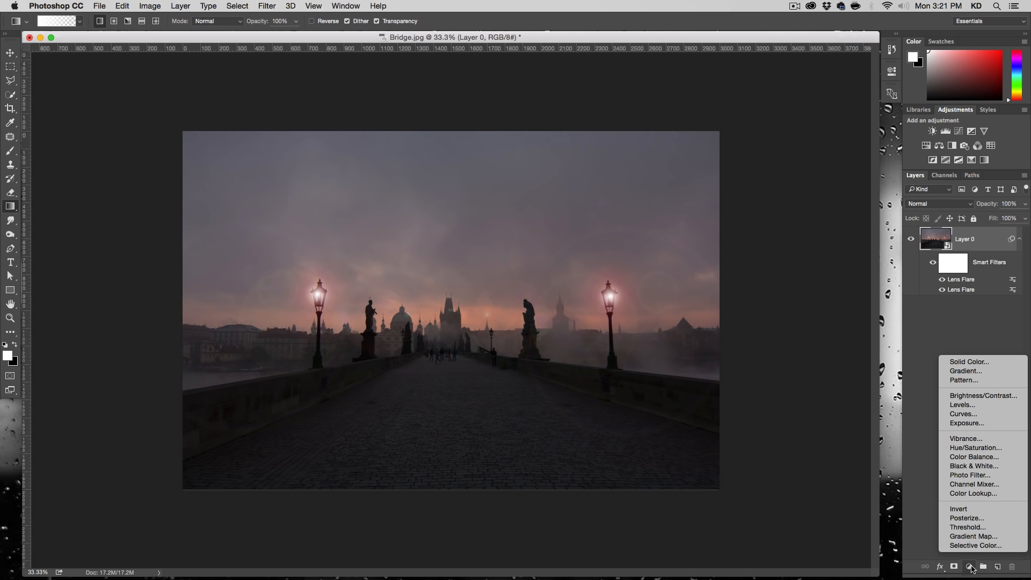
left_click(978, 414)
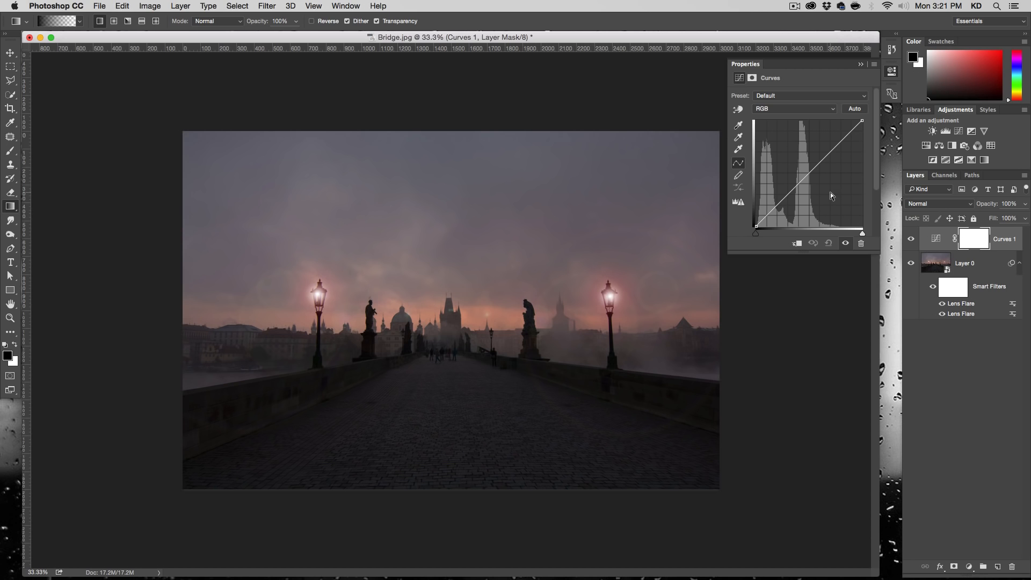
left_click_drag(806, 177, 816, 184)
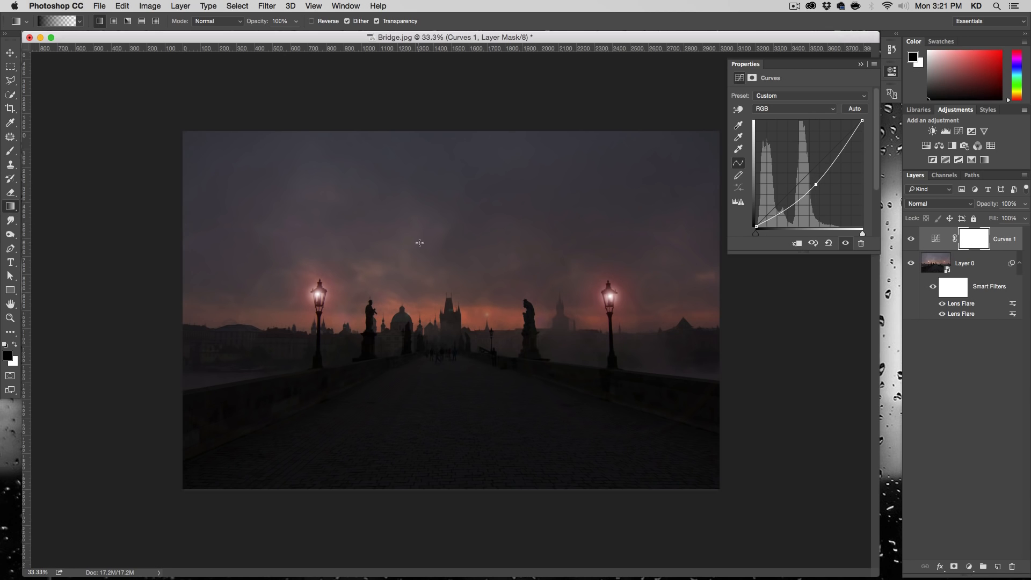
- Mask the Curves layer with a vertical black-to-transparent gradient from the horizon up into the sky, limiting the darkening to the sky
left_click_drag(446, 360, 446, 267)
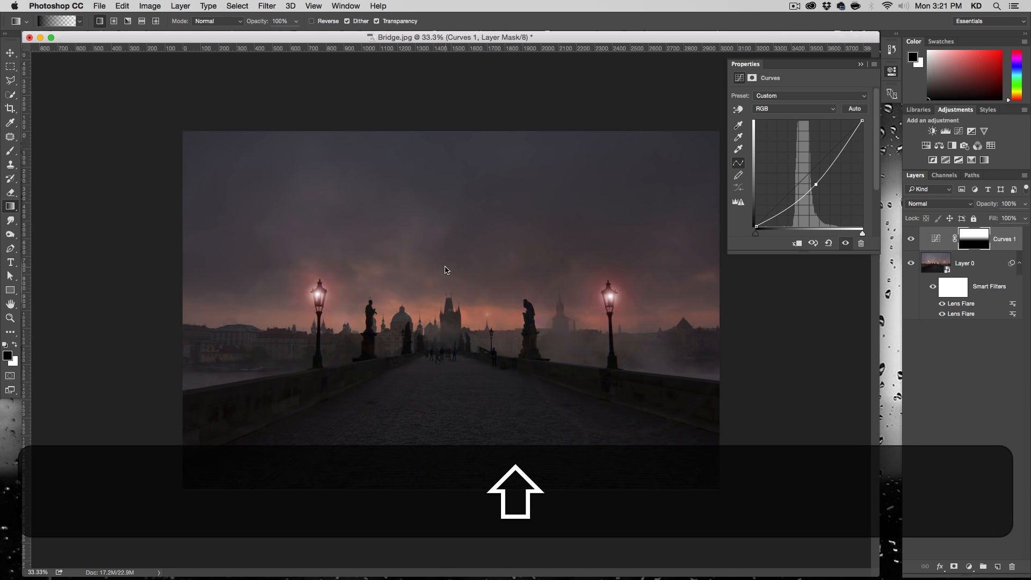
key("super+z")
left_click_drag(449, 341, 450, 239)
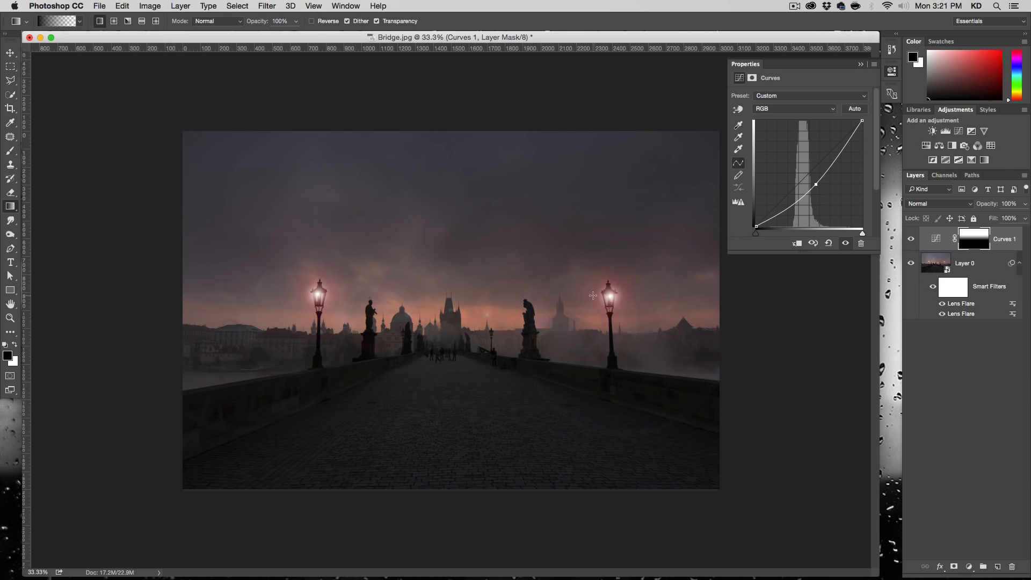
- Compare the image with and without the Curves 1 layer
left_click(911, 240)
left_click(911, 240)
left_click(911, 240)
left_click(911, 240)
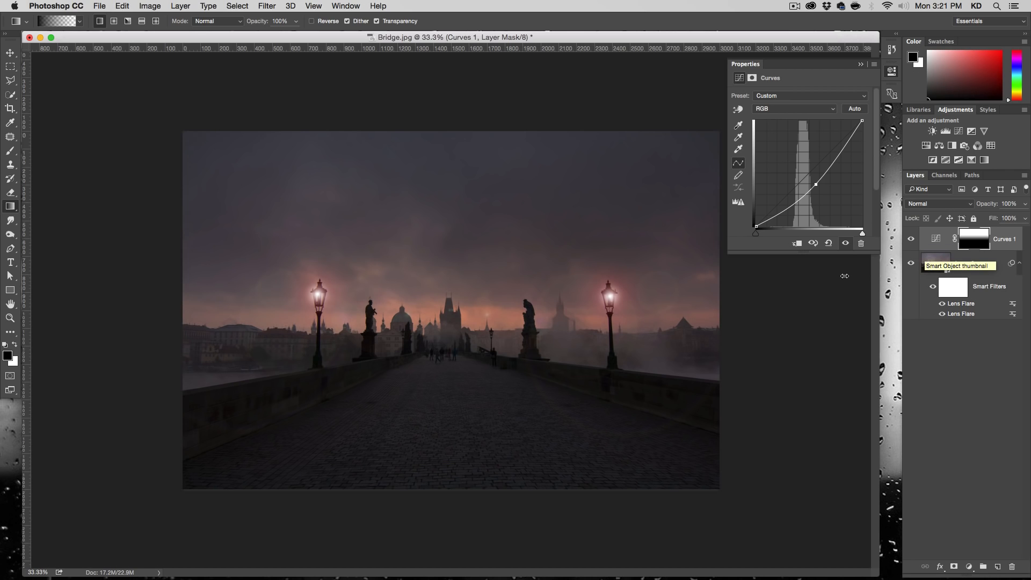
- Start the Camera Raw Filter on Layer 0 and warm the white balance with Temperature +19 and Tint +25
left_click(933, 265)
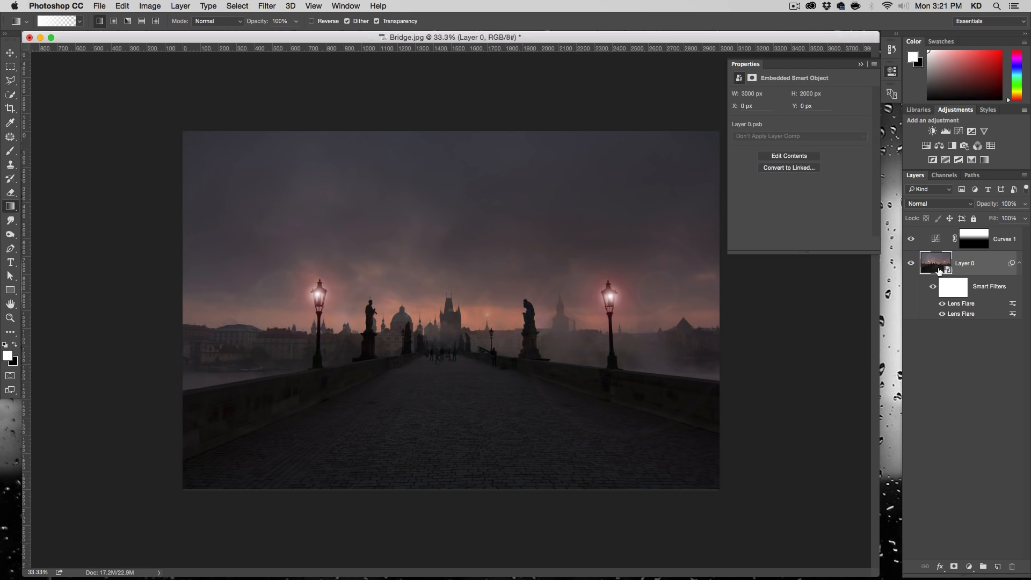
left_click(951, 287)
left_click(943, 267)
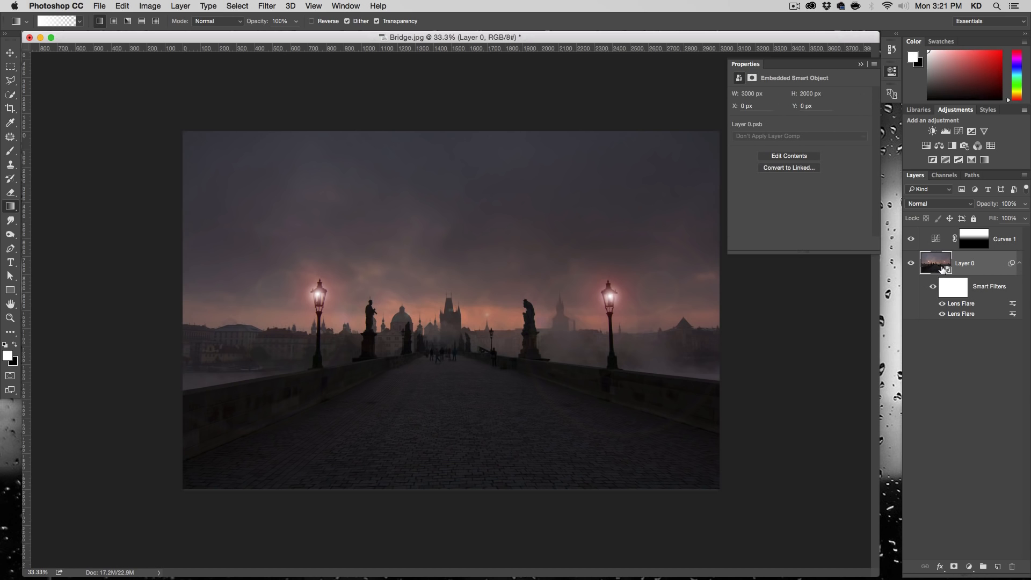
left_click(267, 5)
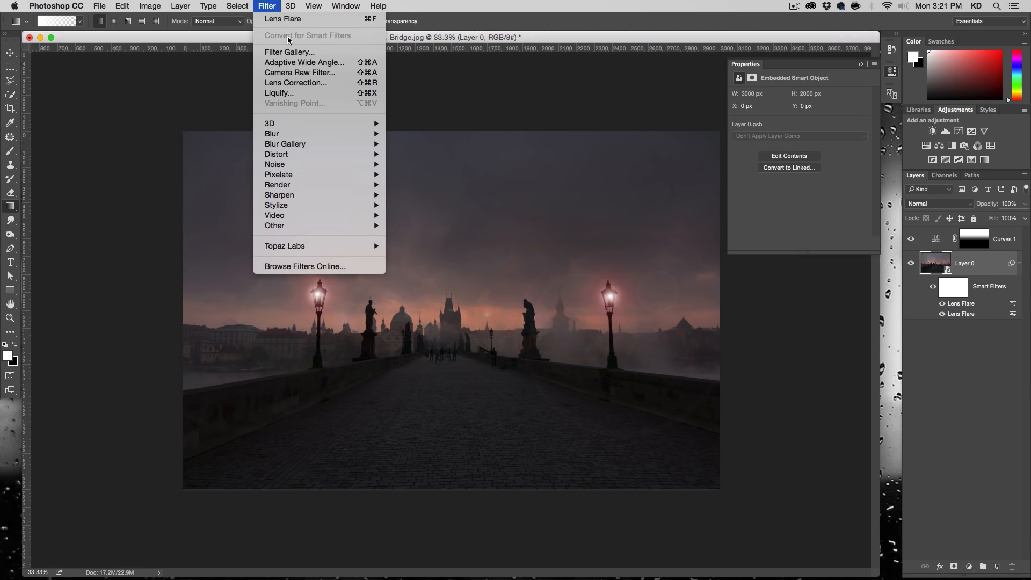
left_click(309, 74)
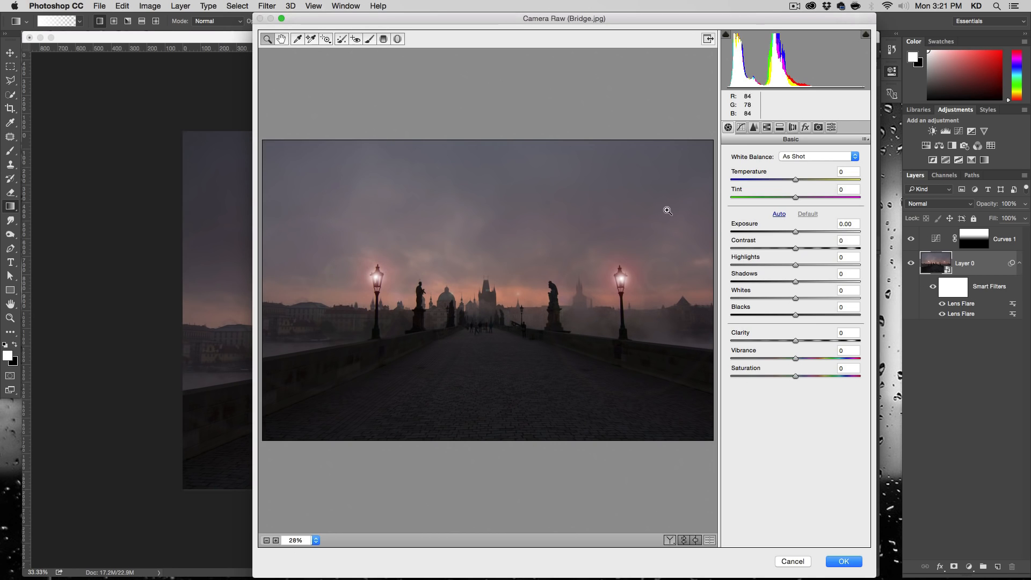
left_click_drag(796, 180, 811, 196)
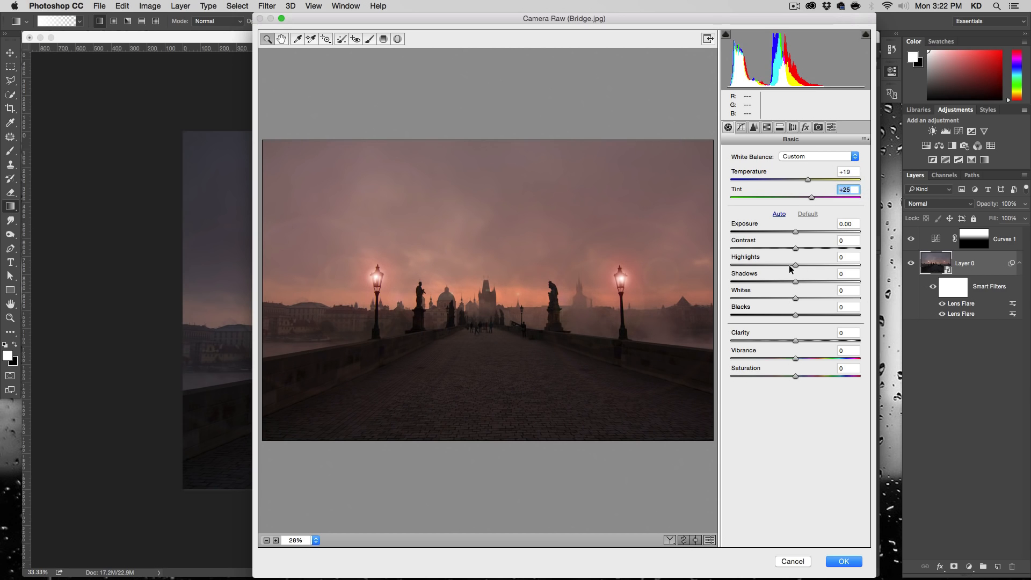
- Set Highlights to -30, Shadows to +60 and Clarity to +73, and apply the Camera Raw Filter
left_click_drag(791, 265, 833, 281)
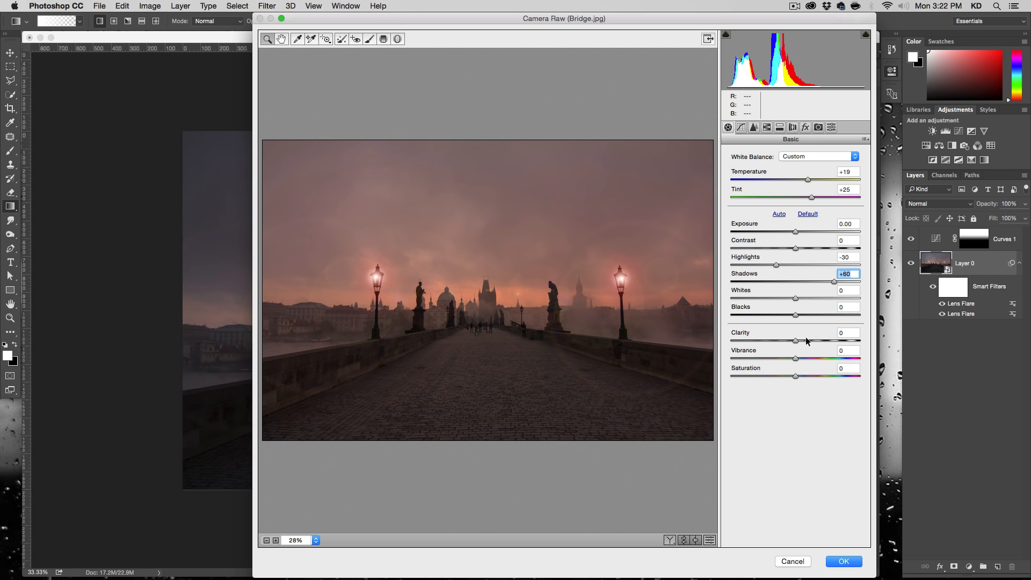
left_click_drag(796, 339, 820, 340)
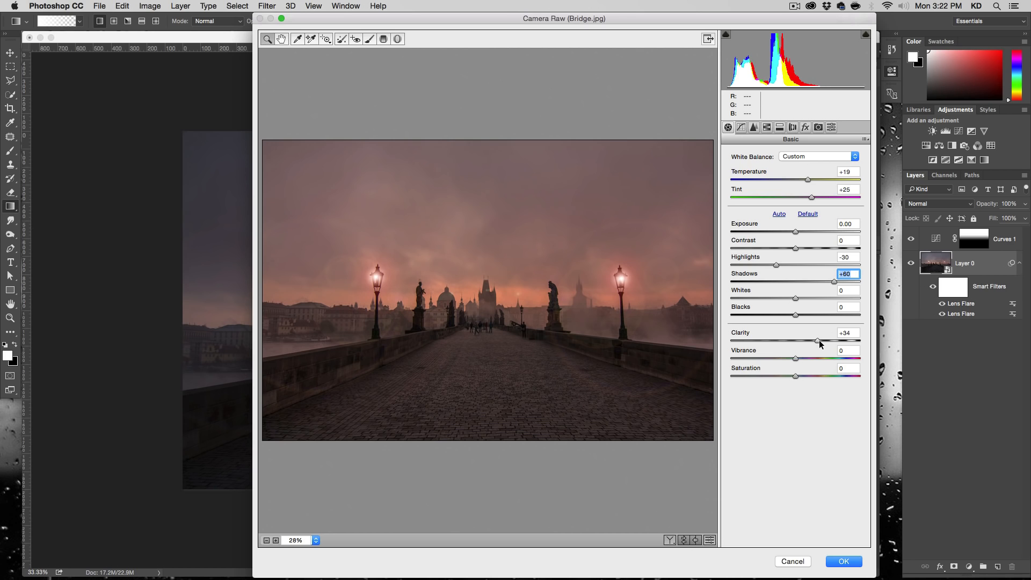
left_click_drag(824, 340, 842, 343)
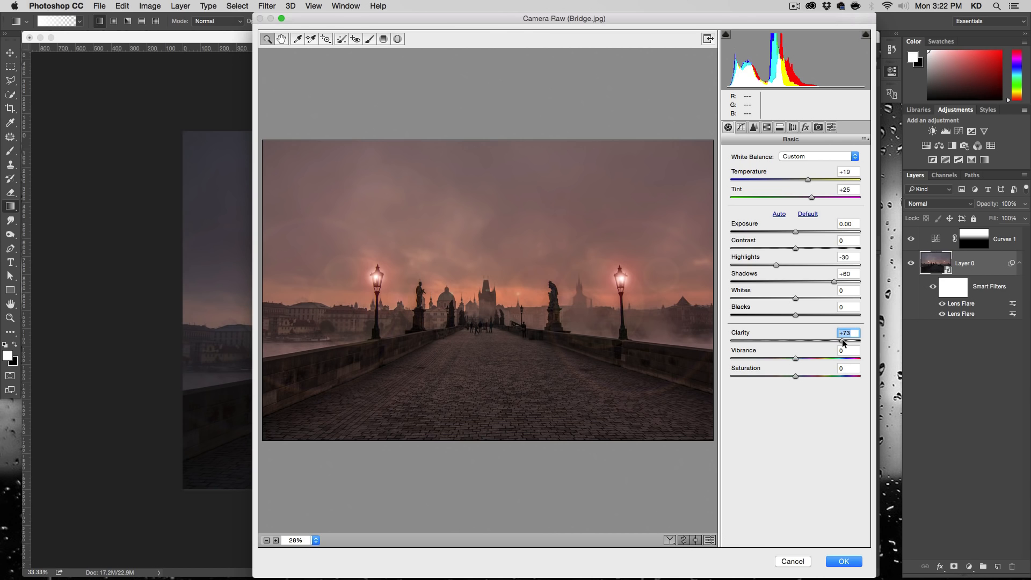
left_click(851, 561)
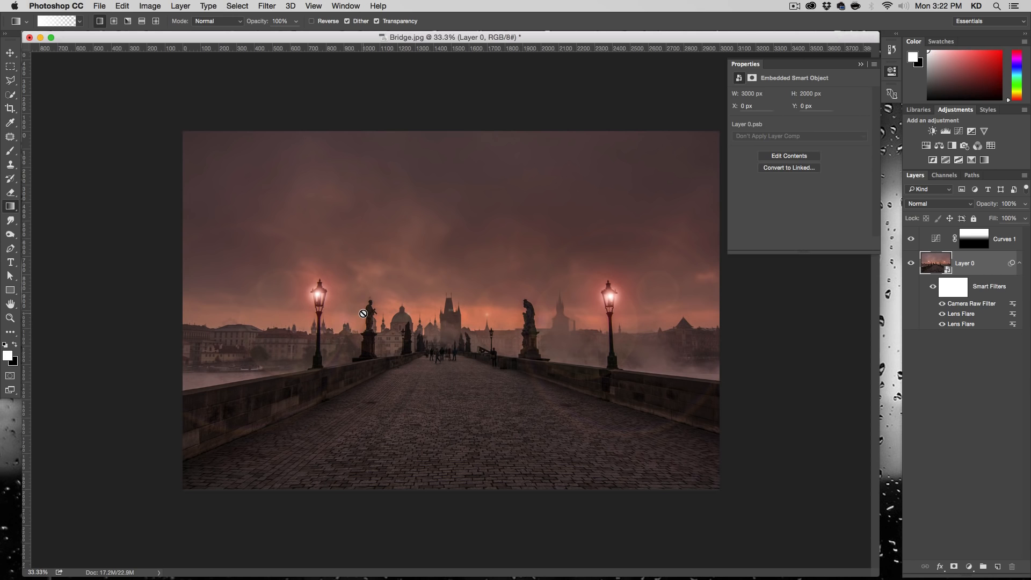
- Add a second Curves adjustment layer above Curves 1 and shape a gentle S-curve with one midtone point and one highlight point
left_click(910, 240)
left_click(911, 240)
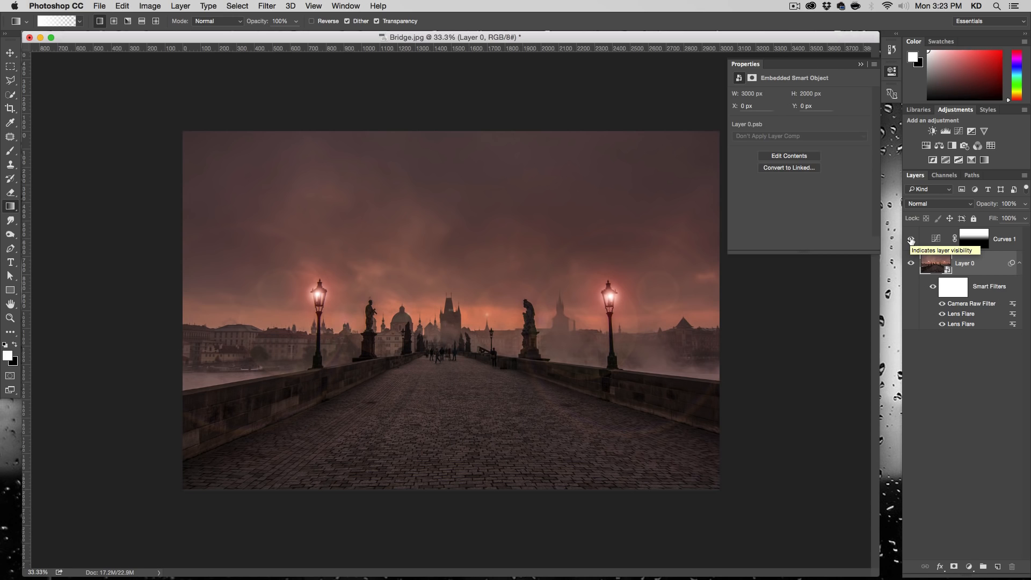
left_click(935, 240)
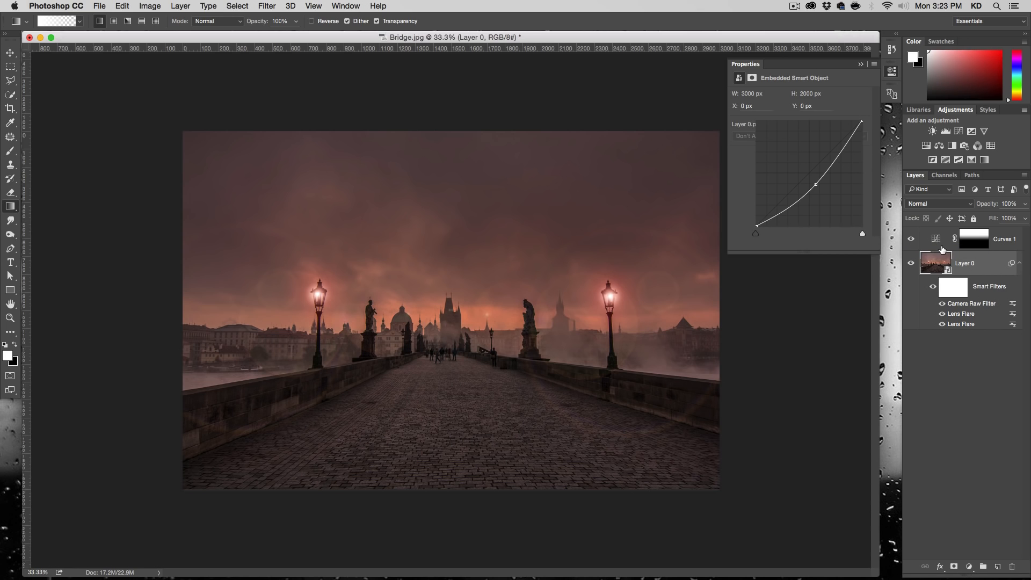
left_click(970, 568)
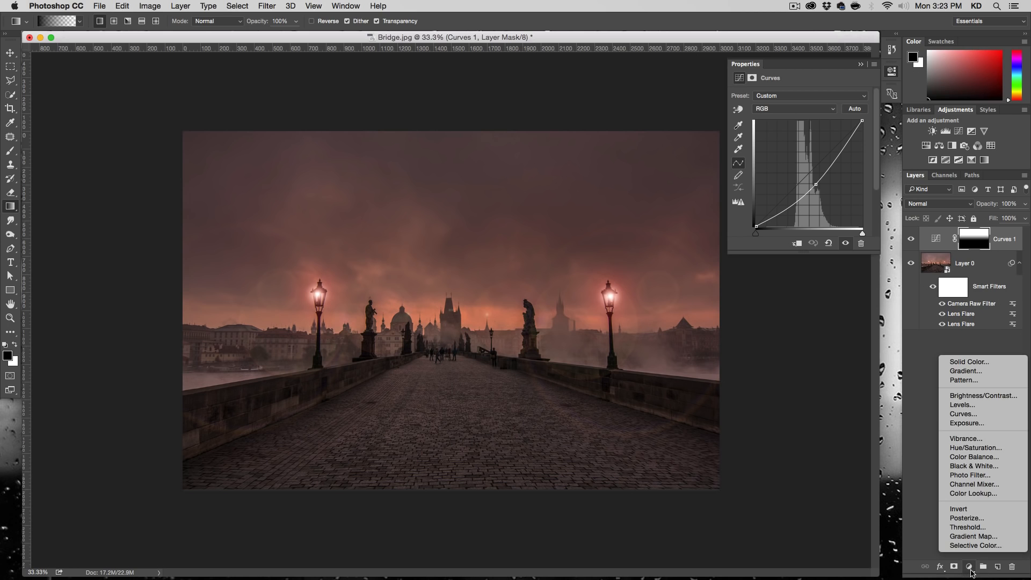
left_click(963, 413)
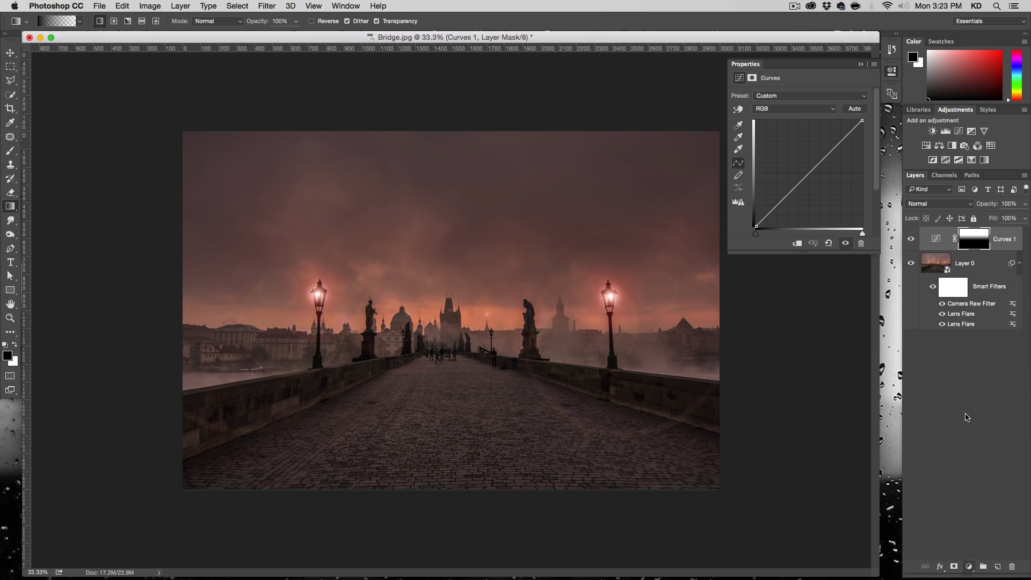
left_click(792, 192)
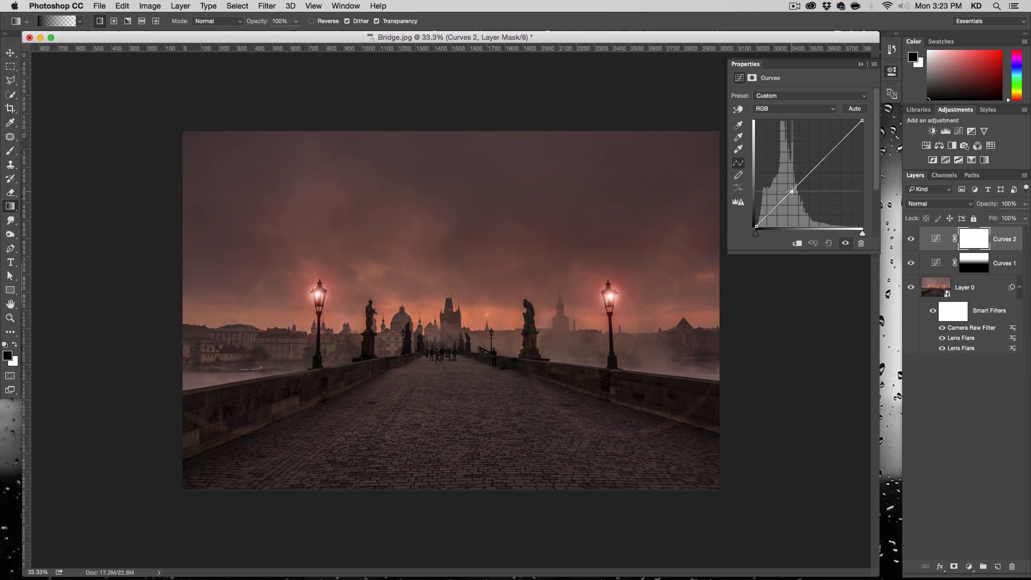
left_click(835, 147)
left_click_drag(835, 146, 833, 144)
left_click(794, 193)
left_click(832, 144)
left_click_drag(832, 144, 831, 145)
left_click_drag(794, 194, 792, 194)
- Compare the image with and without the Curves 2 adjustment
left_click(910, 240)
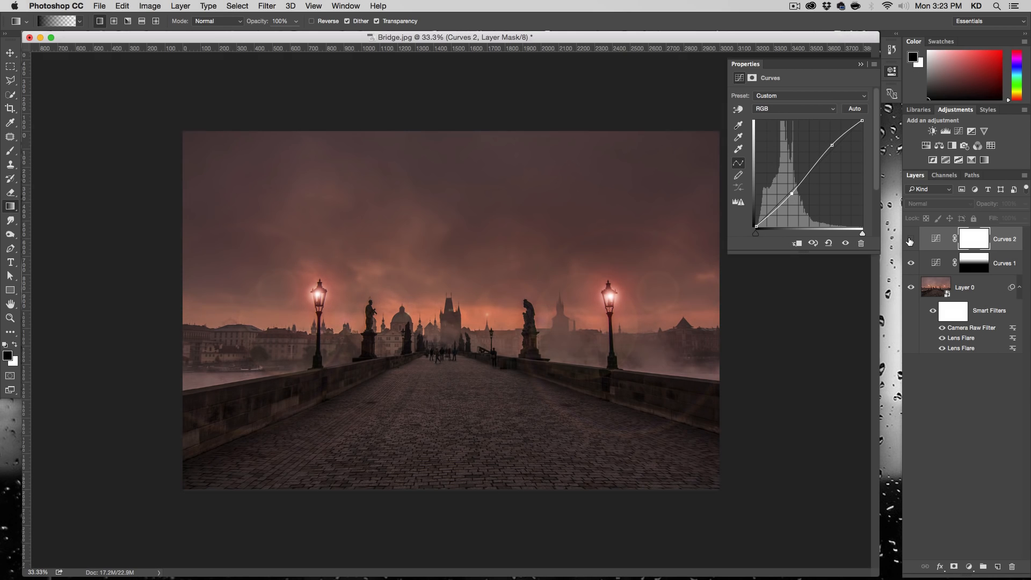
left_click(909, 241)
left_click(910, 241)
left_click(909, 241)
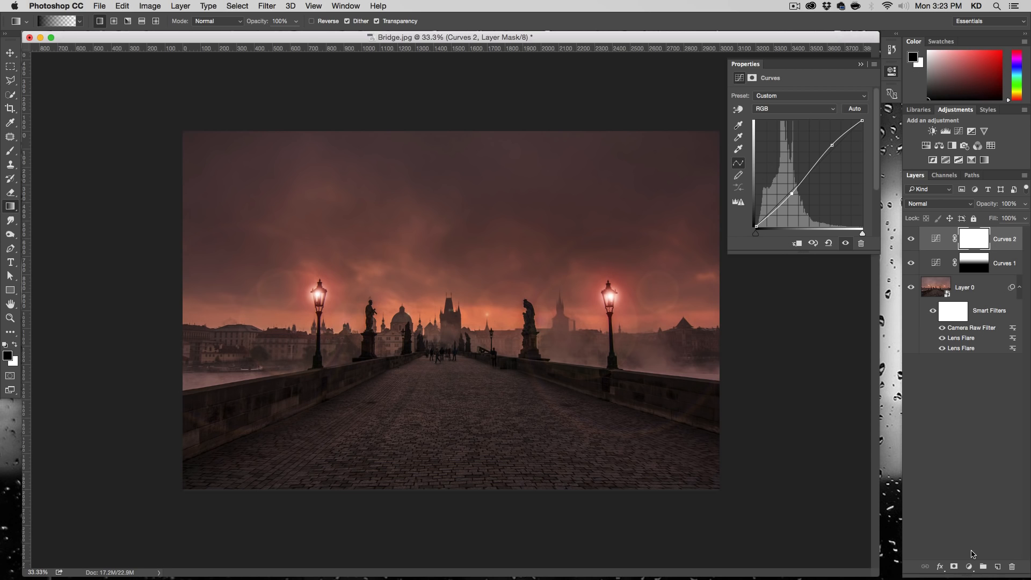
- Create a new layer above Curves 2 and fill it with Black in Normal mode at 100% opacity
left_click(997, 566)
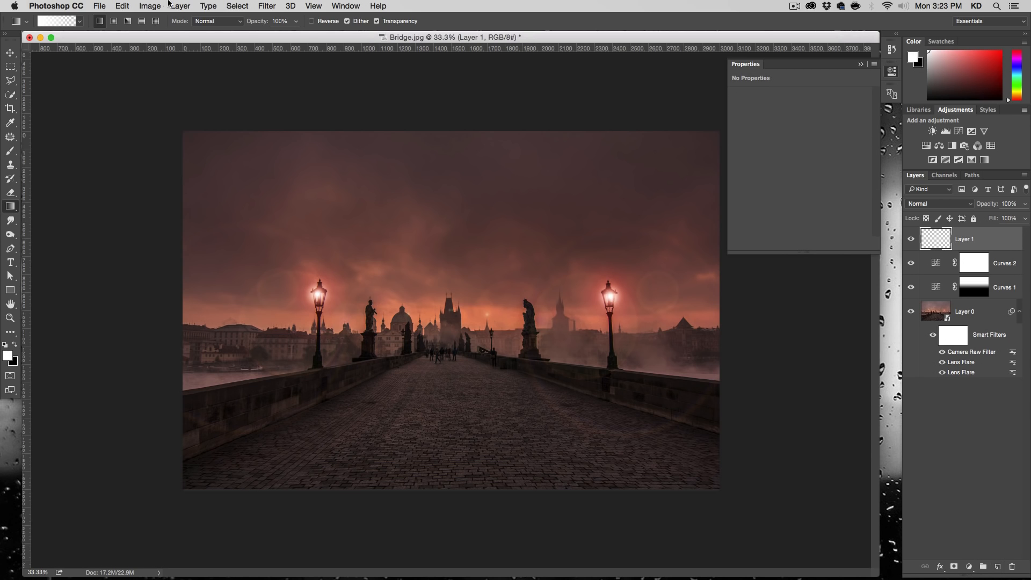
left_click(122, 6)
left_click(152, 169)
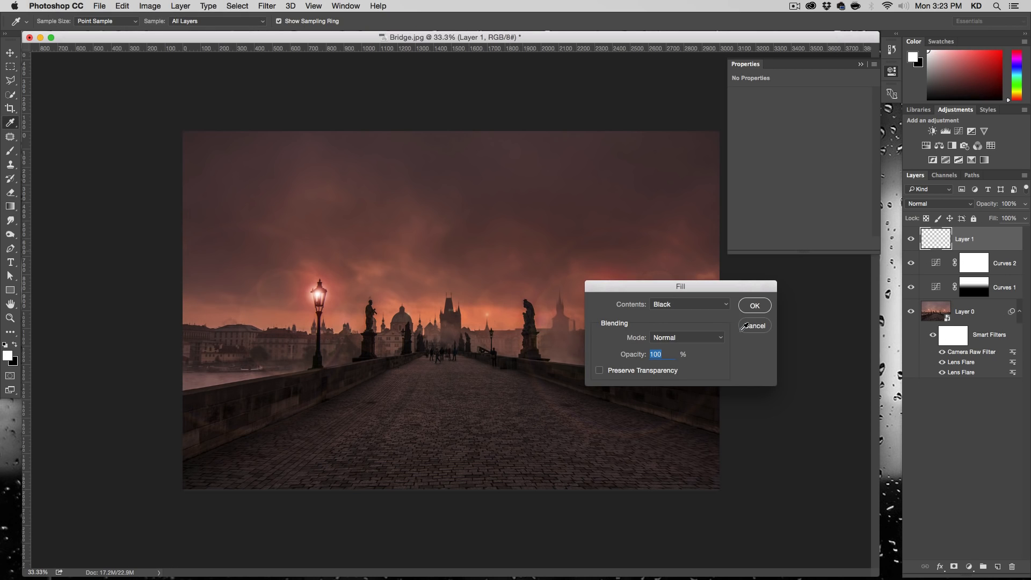
left_click(750, 304)
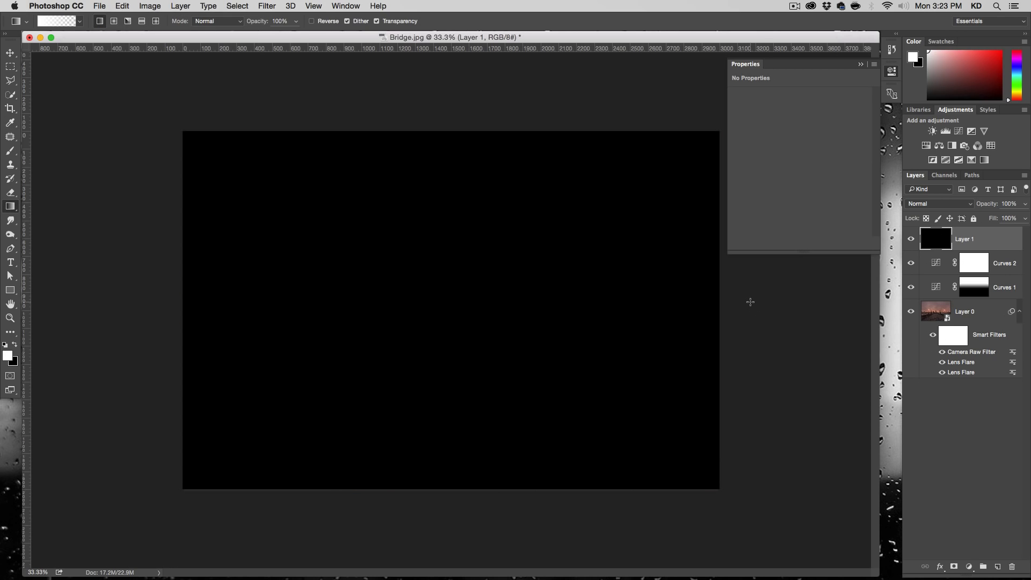
left_click(891, 70)
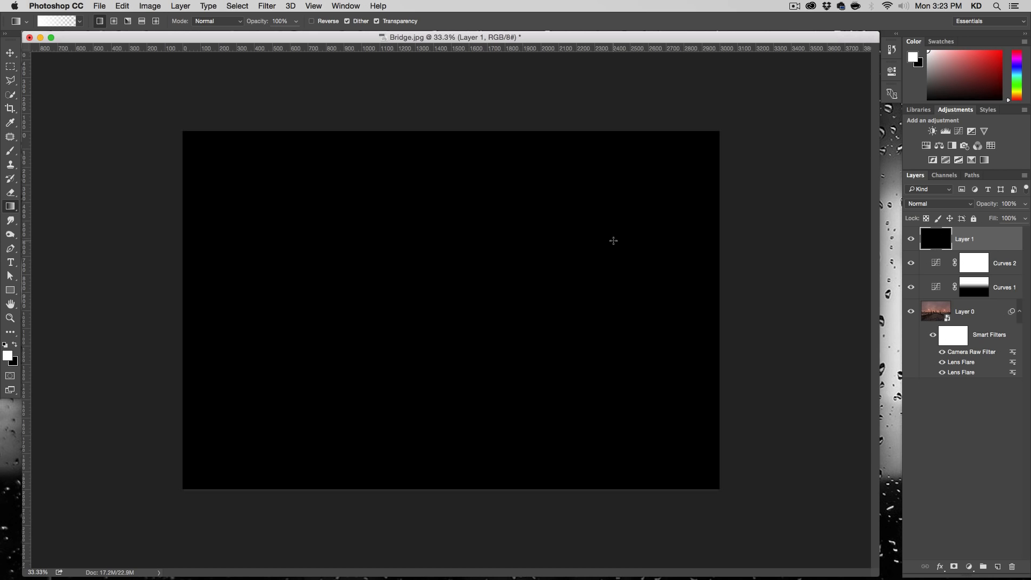
- Start a Lens Flare render on the black layer with 100% brightness and place the flare at the centre of the frame
left_click(269, 6)
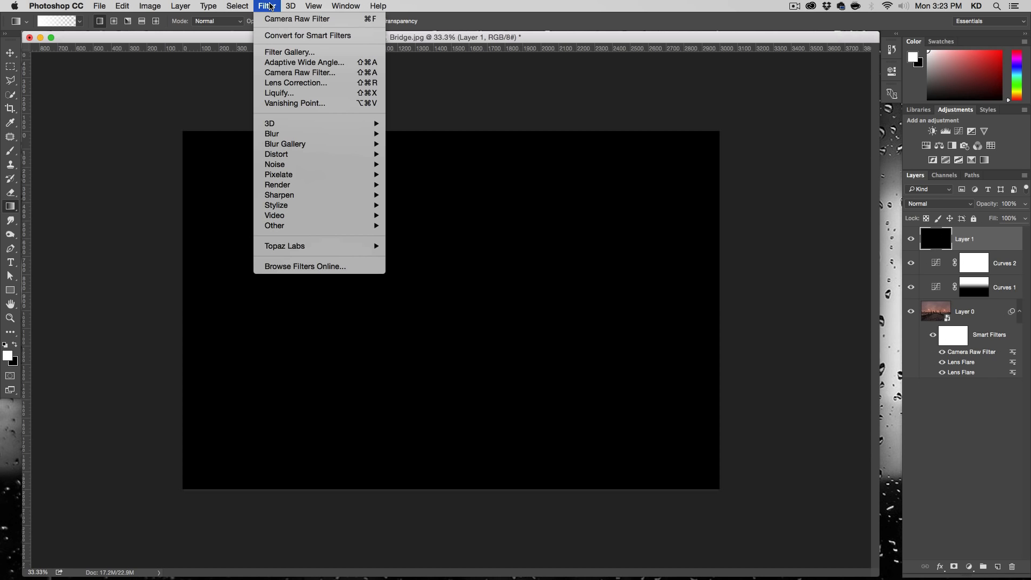
mouse_move(308, 185)
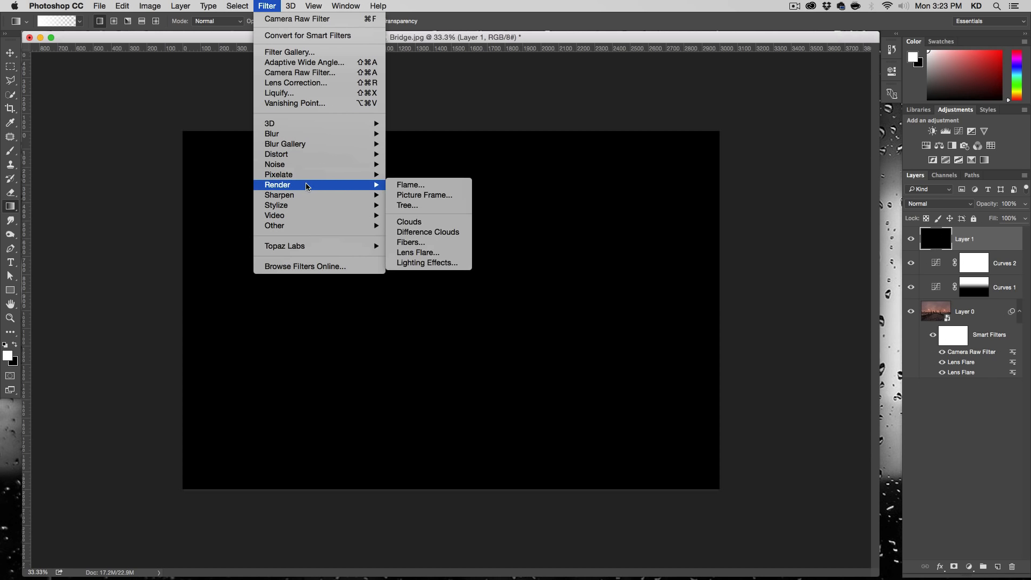
left_click(444, 252)
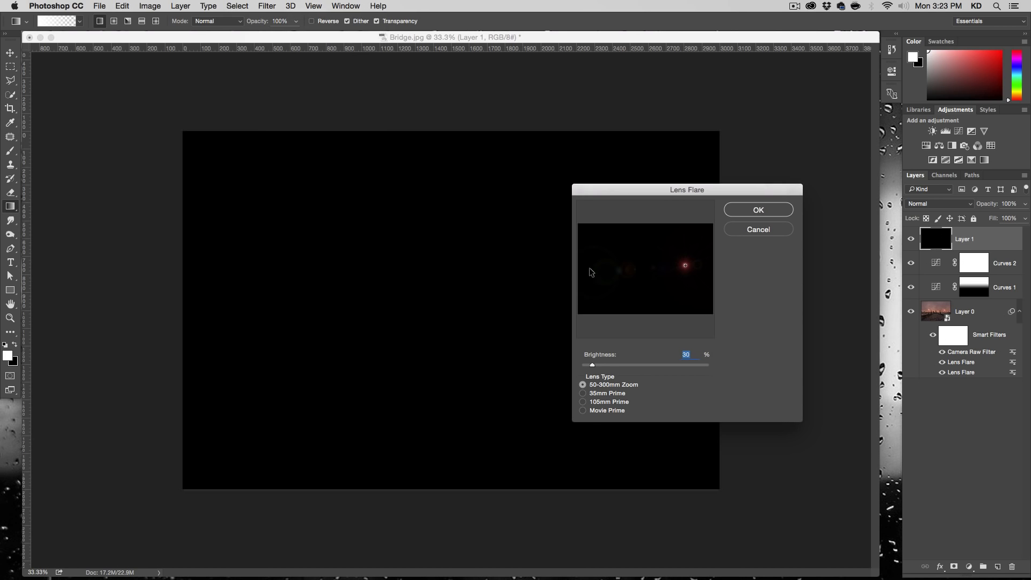
left_click_drag(687, 266, 676, 267)
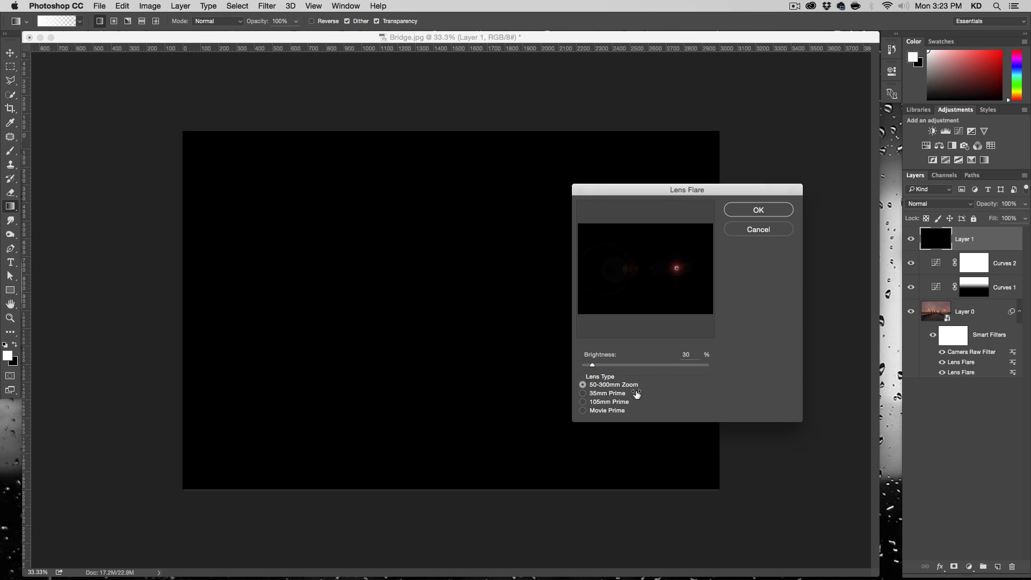
left_click(590, 362)
type("100")
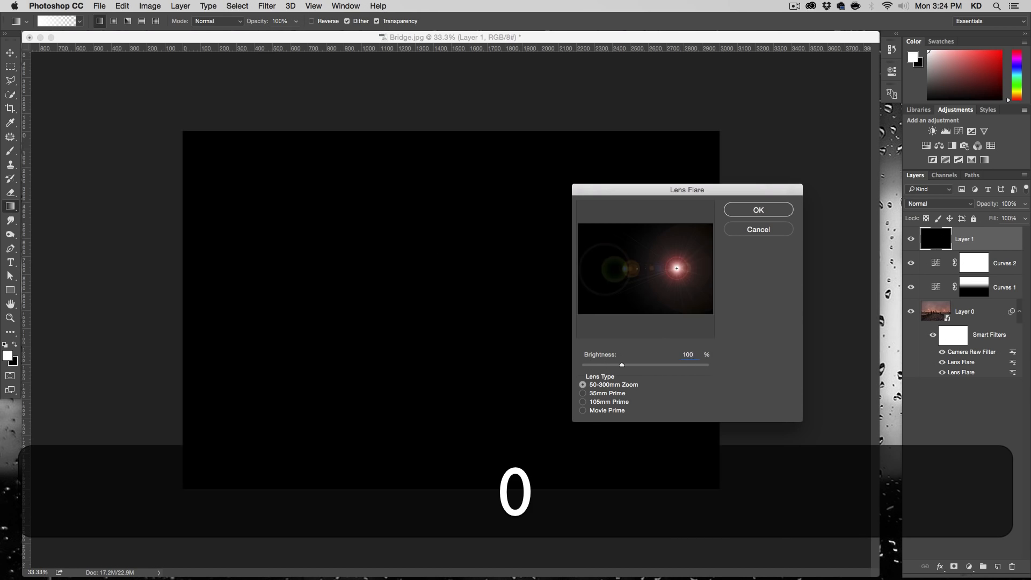
left_click_drag(677, 275, 650, 268)
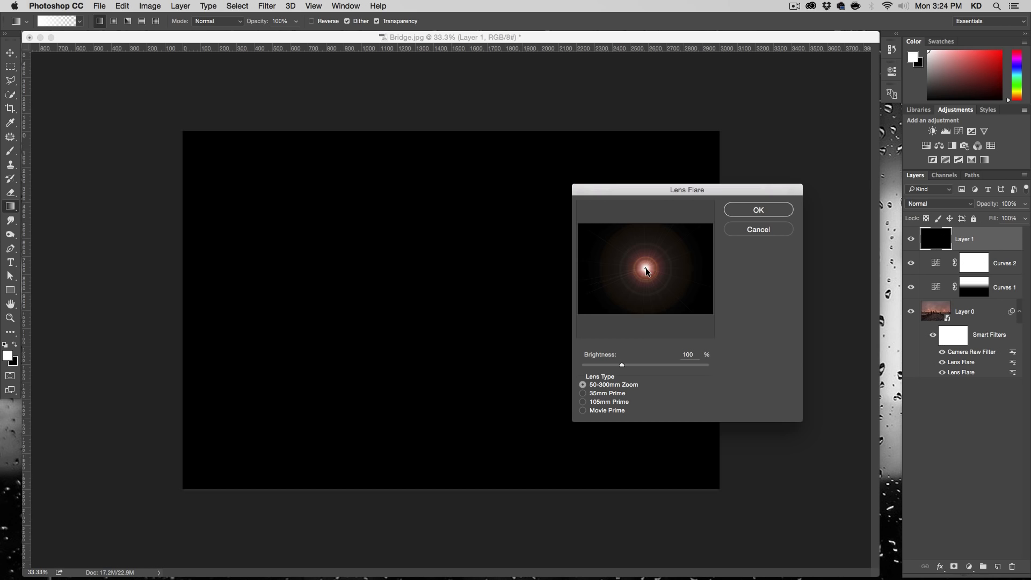
- Try the other lens types, settle on 50-300mm Zoom, and apply the flare at 82% brightness
left_click(609, 395)
left_click(610, 403)
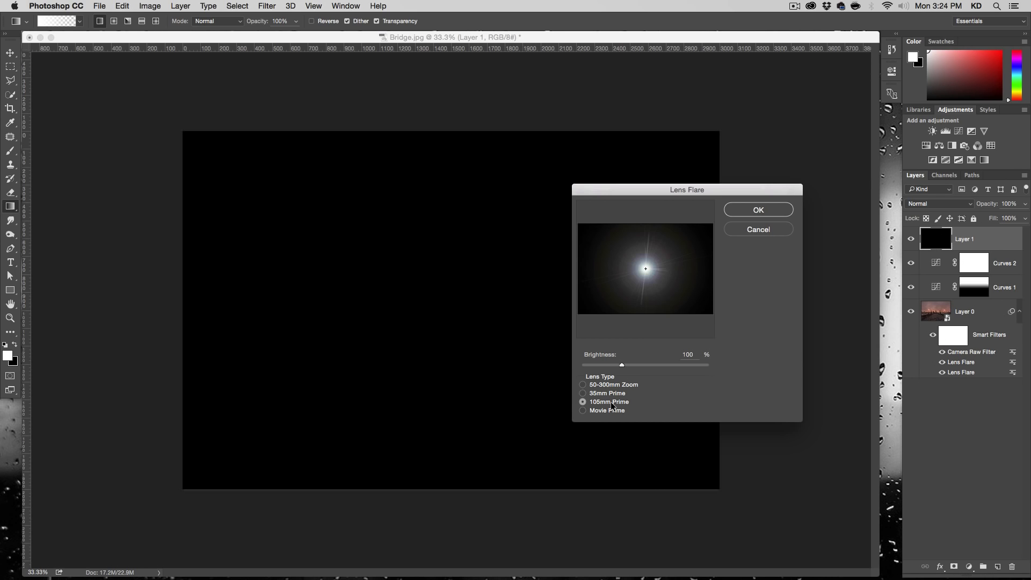
left_click(616, 411)
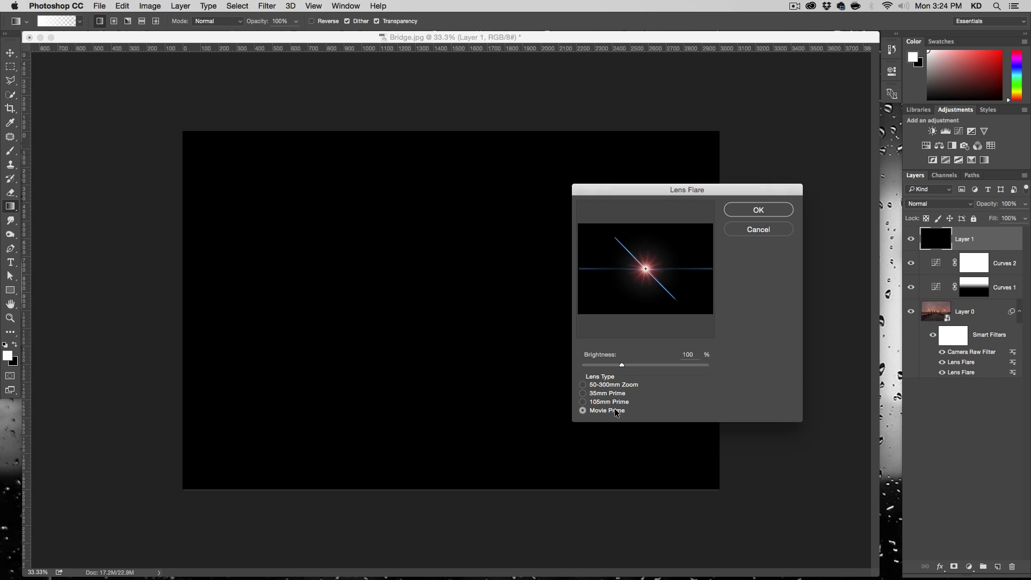
left_click(610, 383)
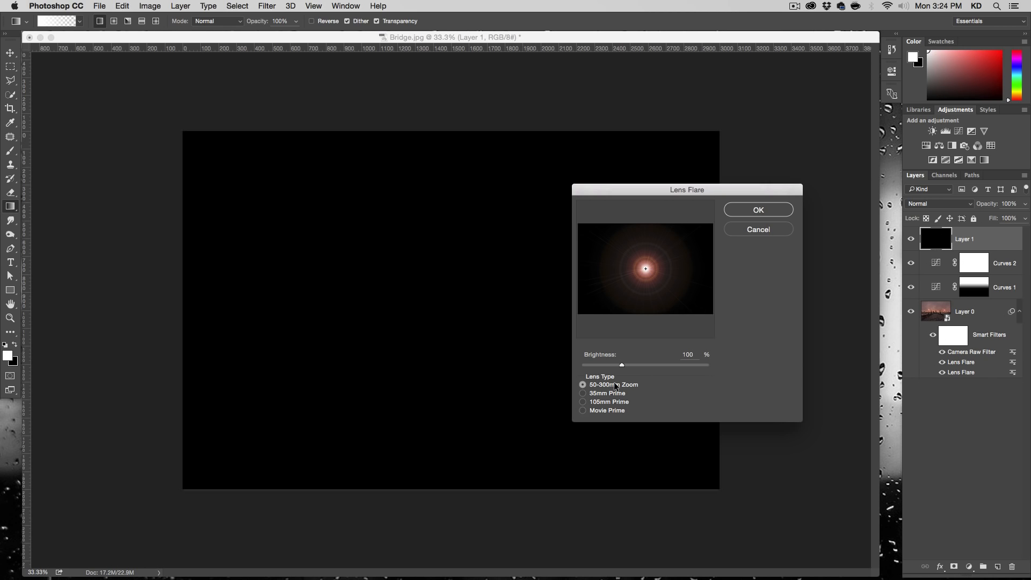
mouse_move(621, 363)
left_mouse_down()
mouse_move(609, 362)
mouse_move(645, 362)
mouse_move(617, 363)
left_mouse_up()
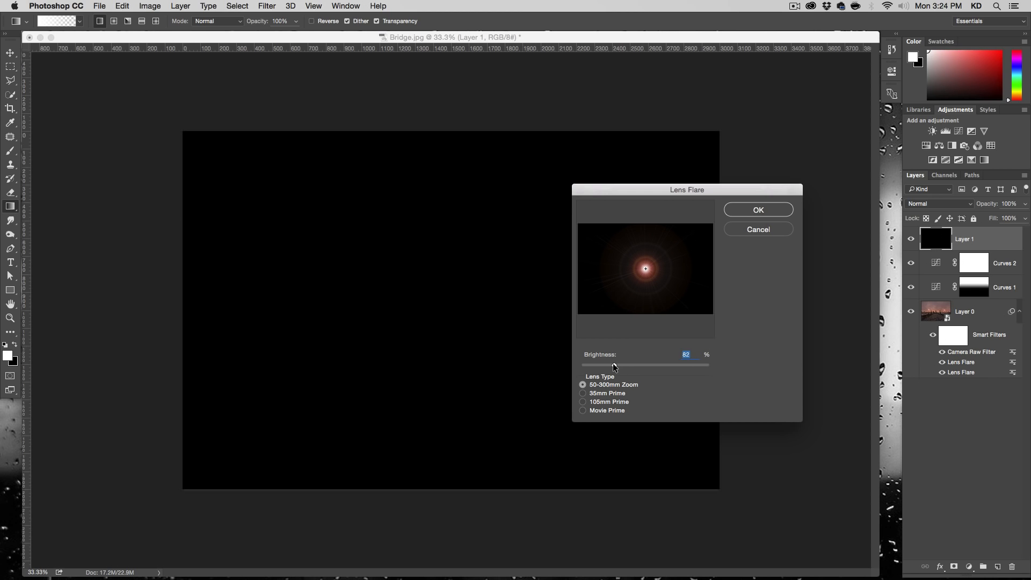
left_click(750, 211)
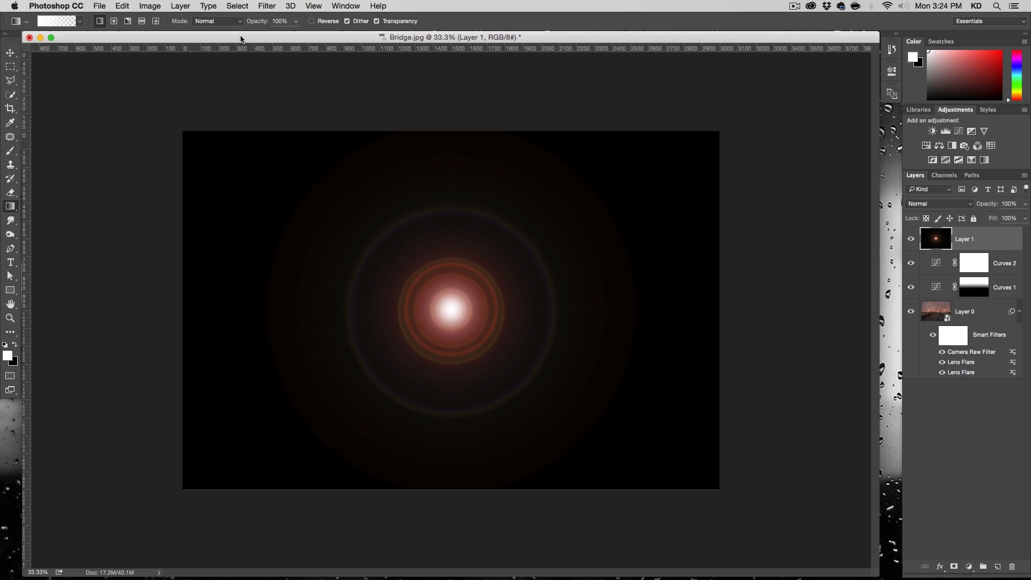
- Set Layer 1's blend mode to Screen and move the flare beside the bridge's central tower
left_click(937, 204)
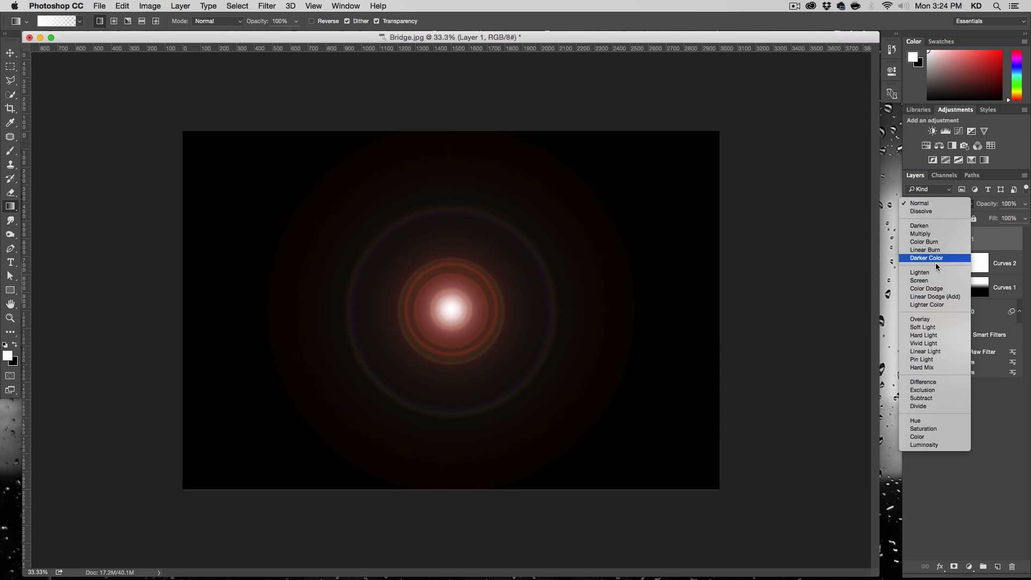
left_click(931, 281)
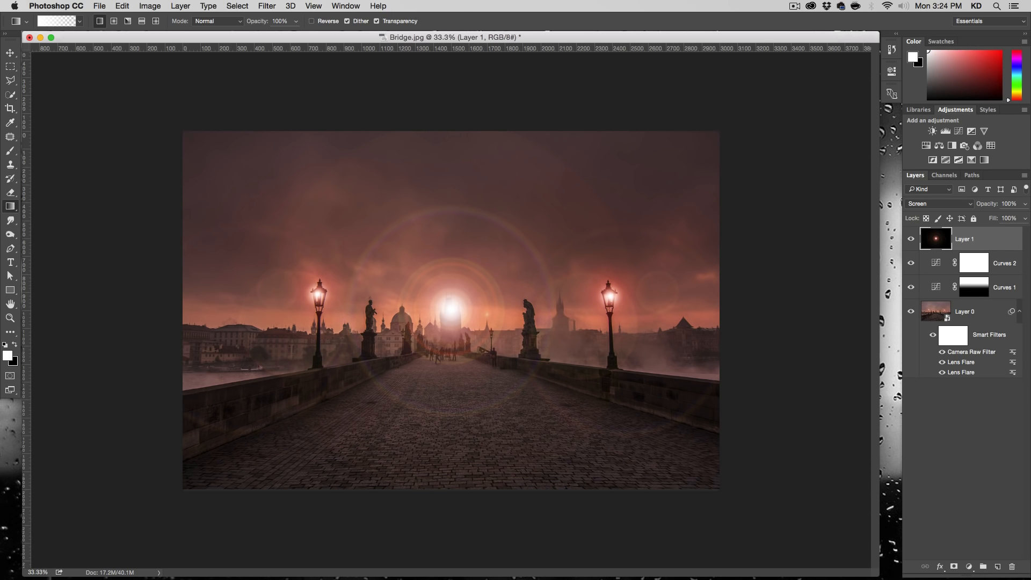
left_click(10, 52)
left_click_drag(431, 333, 471, 381)
left_click_drag(502, 425, 501, 384)
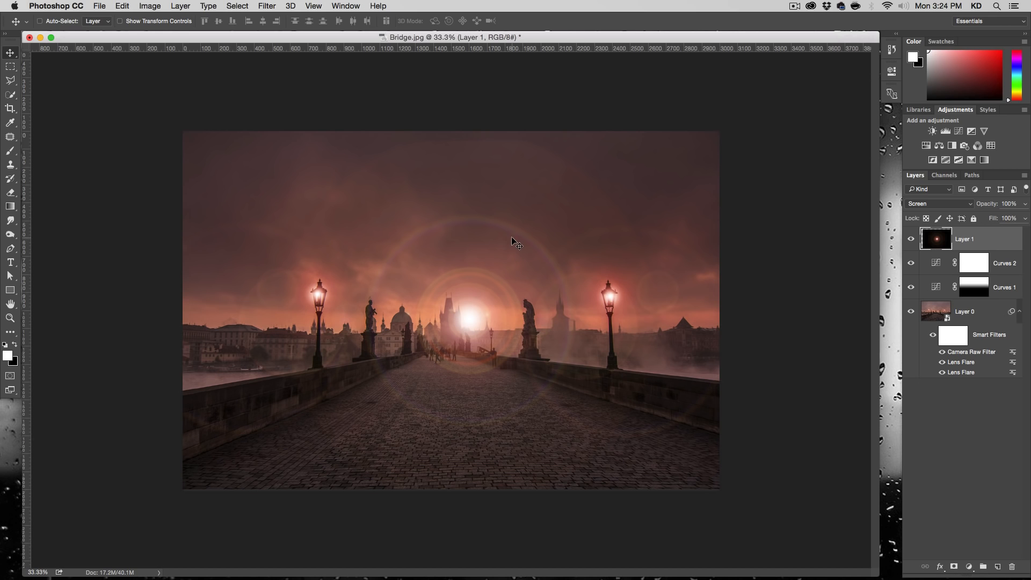
- Scale the flare layer proportionally around its centre to about 76%
key("super+t")
left_click_drag(741, 500, 673, 456)
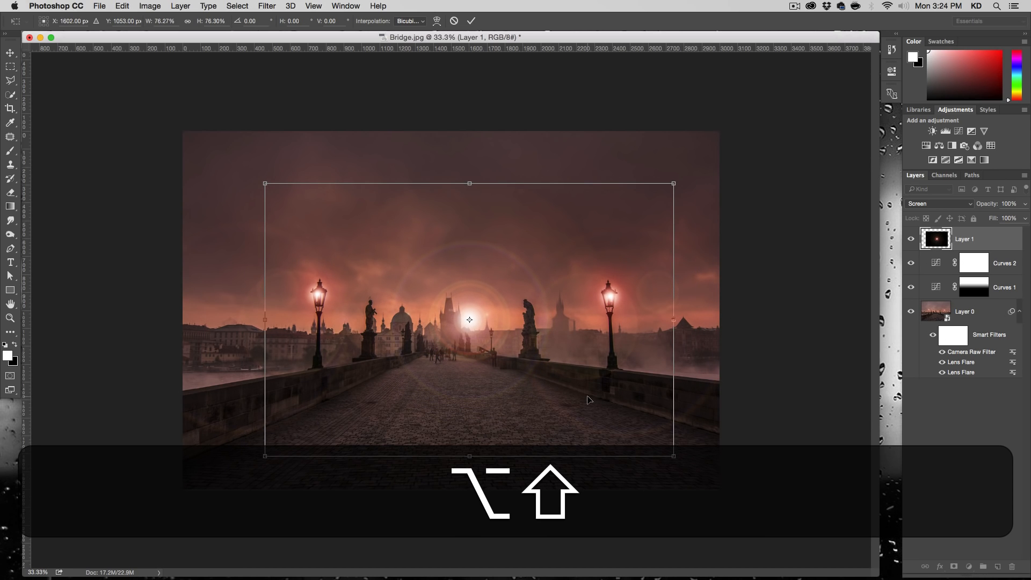
key("Return")
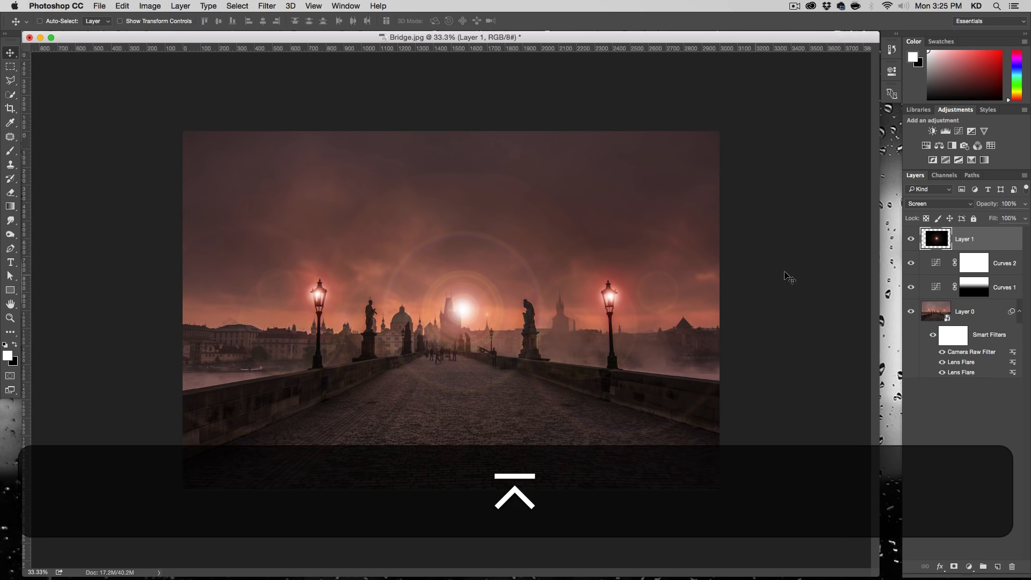
- Add a mask to Layer 1 and fade its four edges with black-to-transparent gradients around the flare, comparing with the layer hidden
left_click(954, 567)
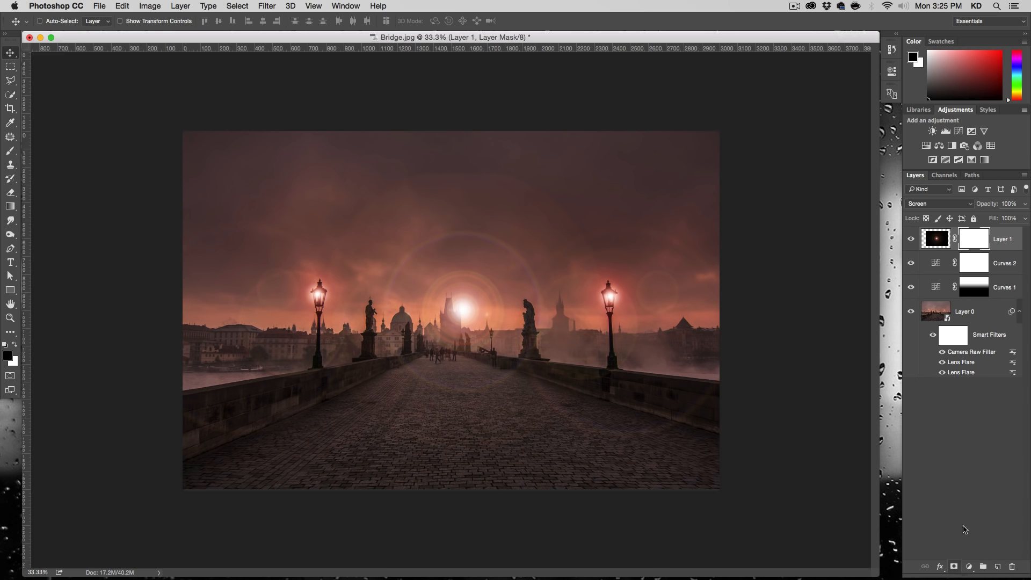
left_click(10, 206)
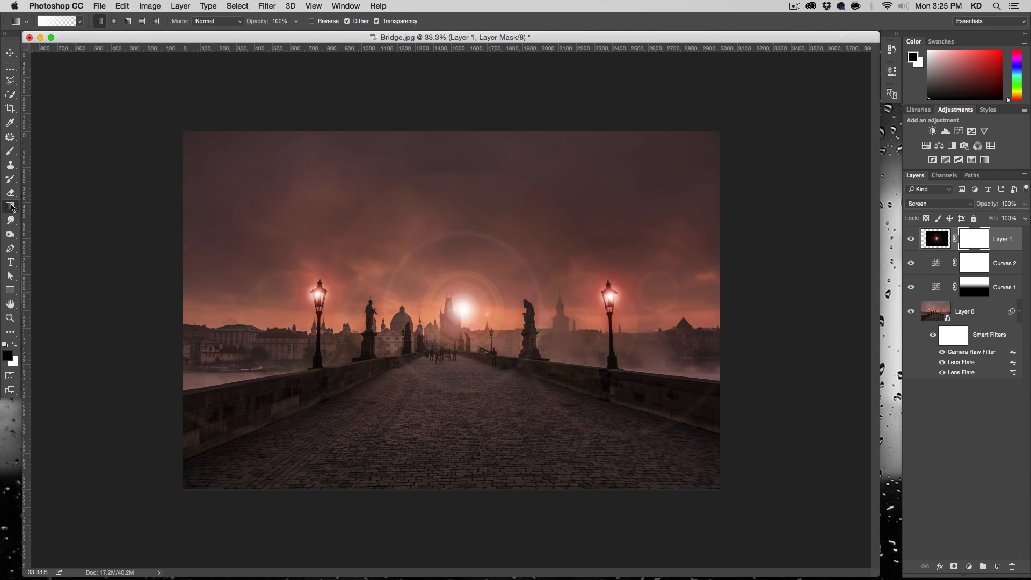
left_click_drag(458, 174, 454, 232)
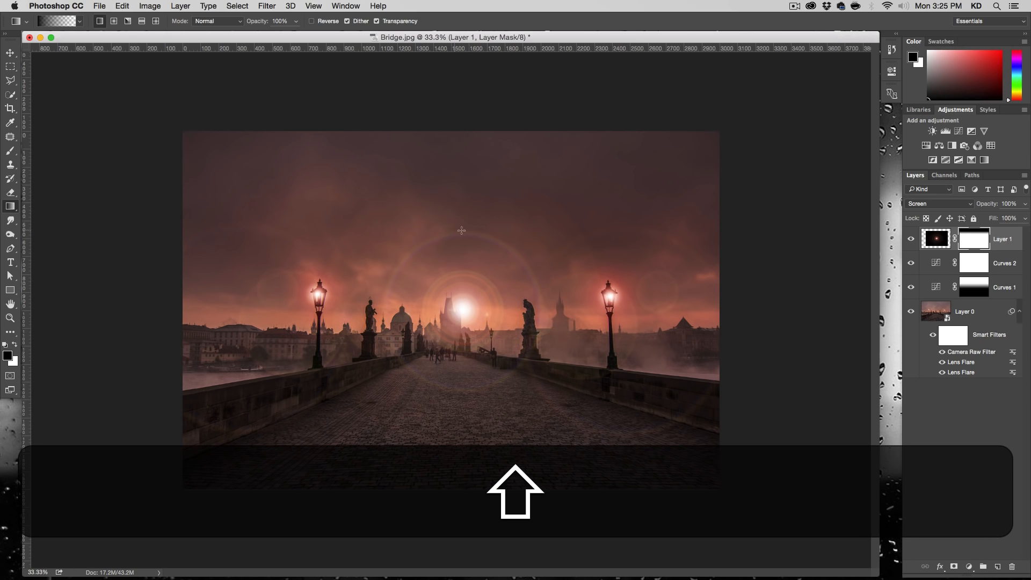
left_click_drag(571, 298, 527, 298)
left_click_drag(473, 444, 482, 376)
left_click_drag(318, 293, 387, 292)
left_click(911, 240)
left_click(910, 240)
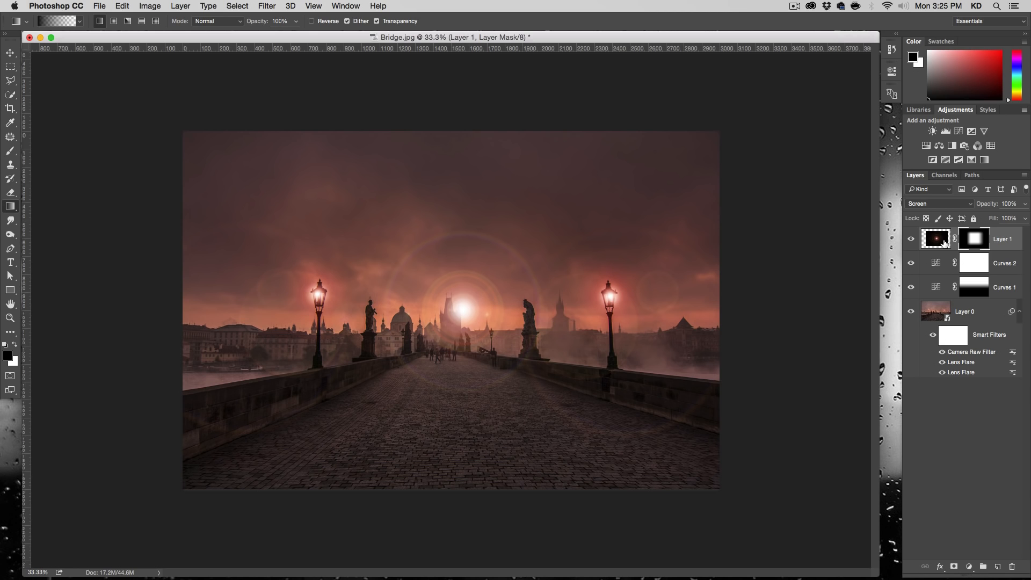
- Move the masked flare on Layer 1 from the tower onto the left street lamp
left_click(936, 239)
left_click(10, 53)
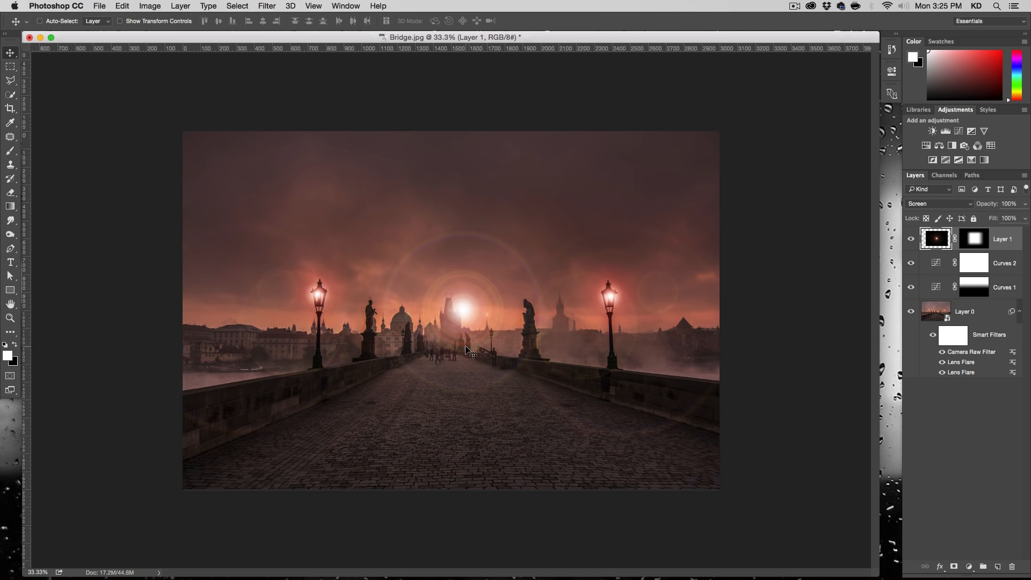
left_click_drag(471, 327, 339, 319)
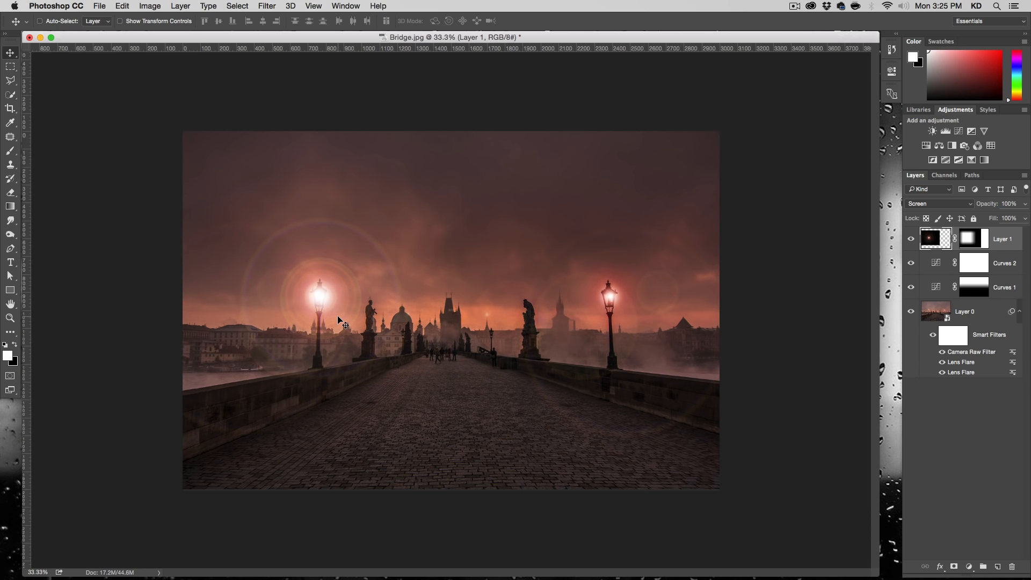
- Scale the Layer 1 flare proportionally to about 43% and move it back onto the left street lamp
key("super+t")
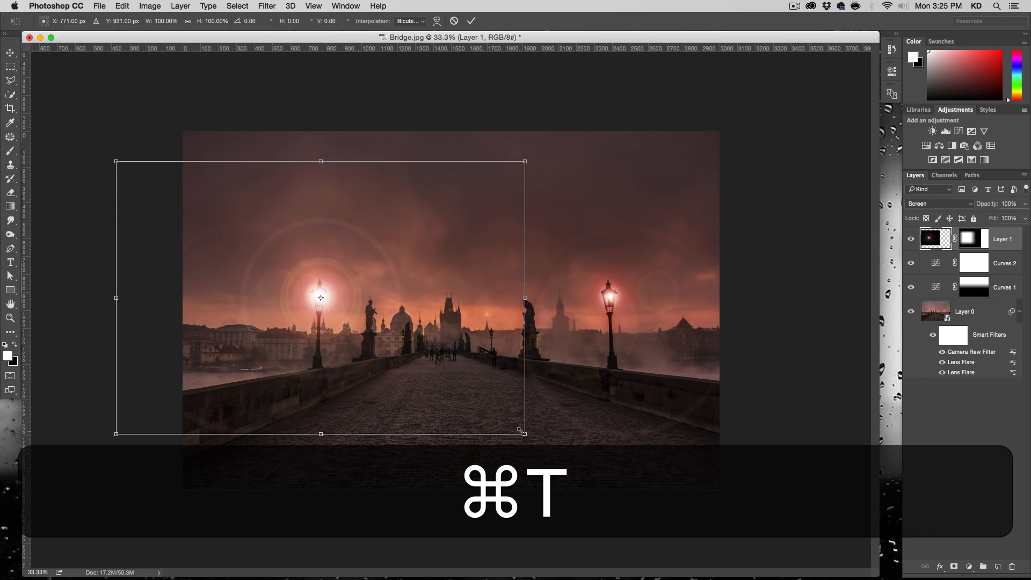
left_click_drag(512, 429, 346, 448)
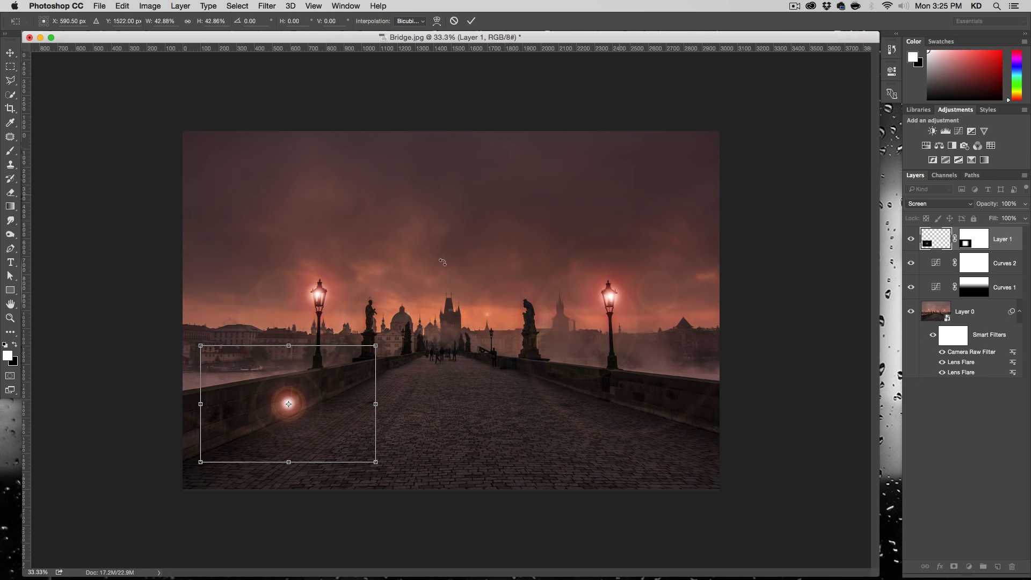
left_click_drag(317, 419, 347, 315)
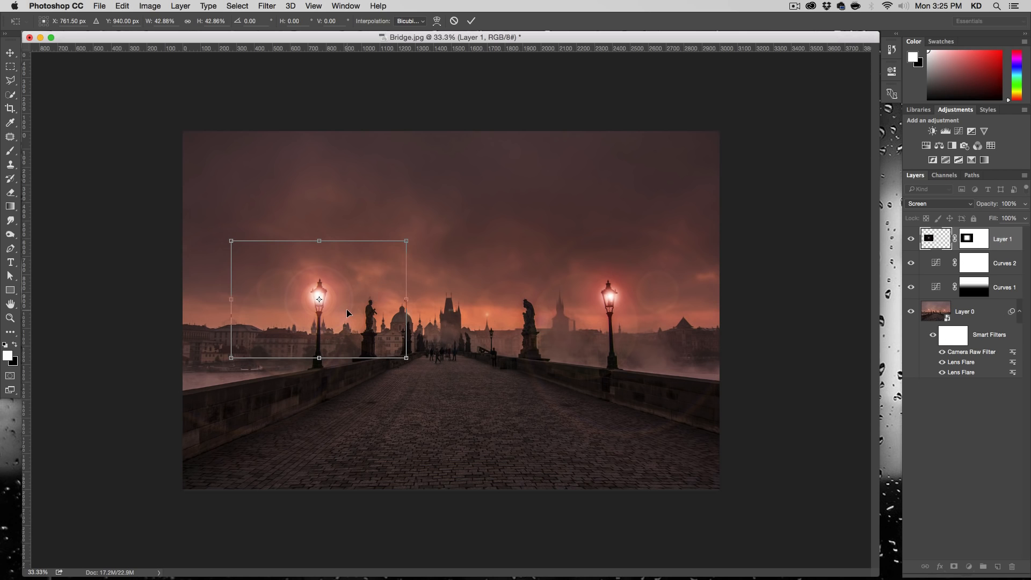
- Nudge the flare onto the centre of the left lamp's light and reduce its scale around the centre to about 35%
key("Up")
key("Up")
key("Up")
key("Up")
key("Up")
key("Up")
key("Up")
key("Up")
key("Up")
key("Up")
key("Up")
key("Up")
key("Right")
key("Right")
key("Right")
key("Right")
key("Right")
key("Right")
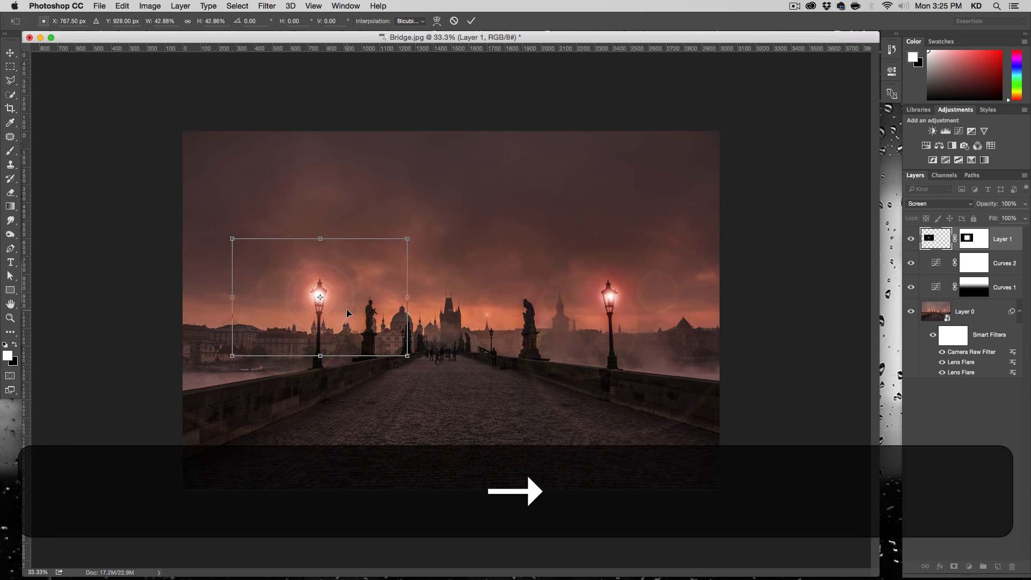
key("Right")
key("Right")
key("Right")
key("Left")
key("Left")
key("Left")
key("Left")
key("Left")
key("Left")
key("Down")
key("Down")
key("Down")
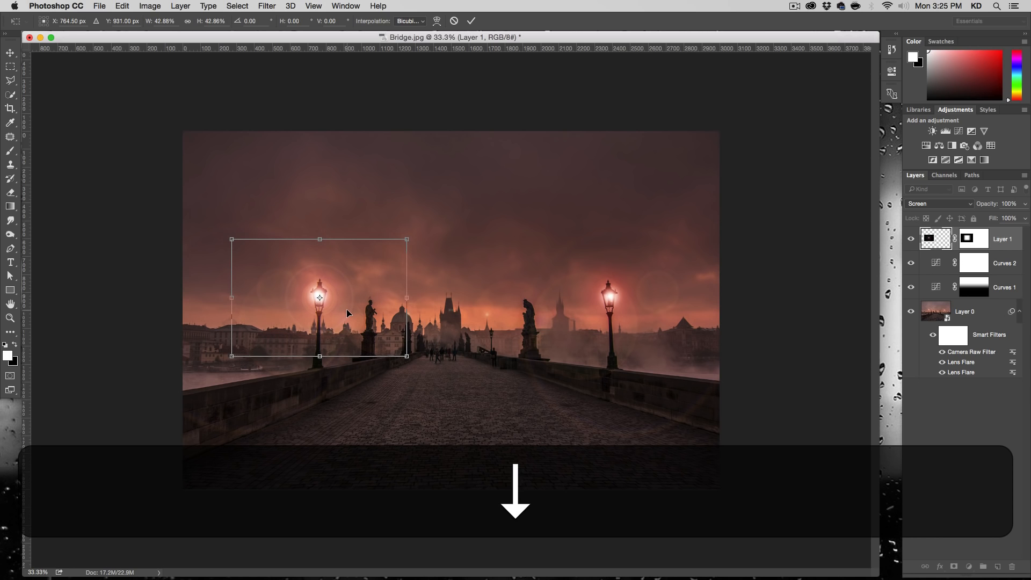
left_click_drag(407, 357, 391, 345)
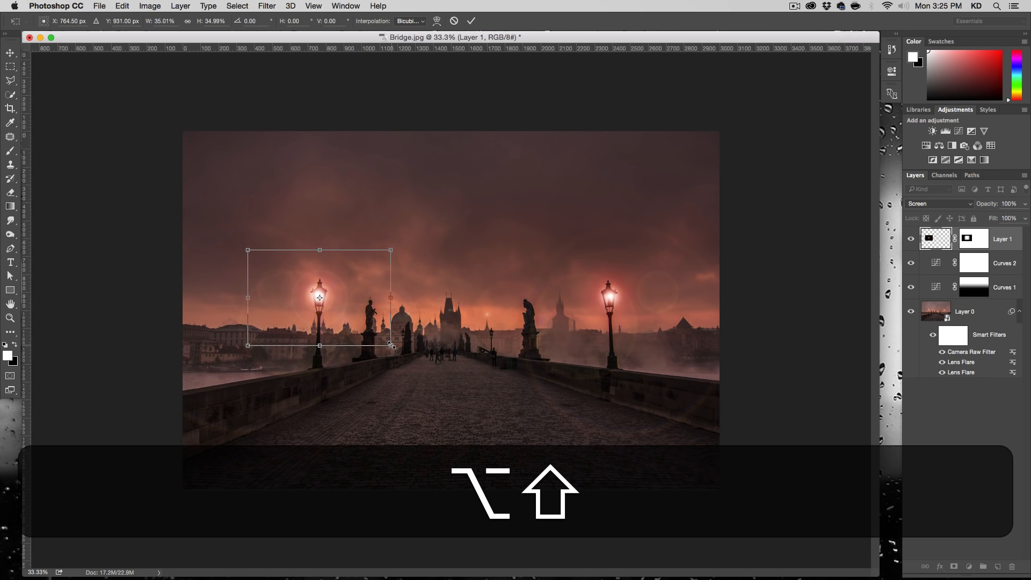
key("Return")
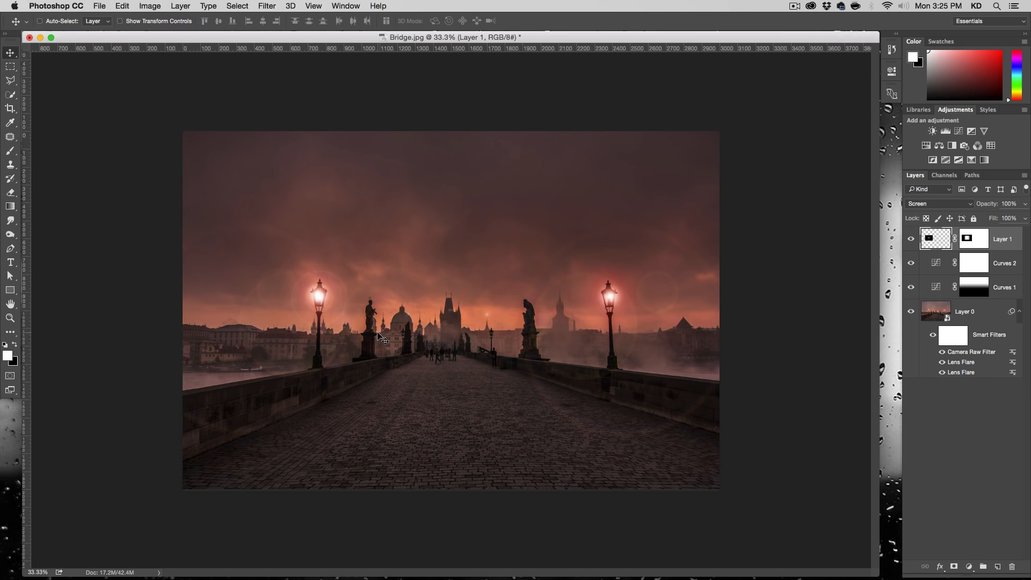
- Duplicate the Layer 1 flare onto the right street lamp and nudge it over the light
left_click_drag(322, 309, 591, 329)
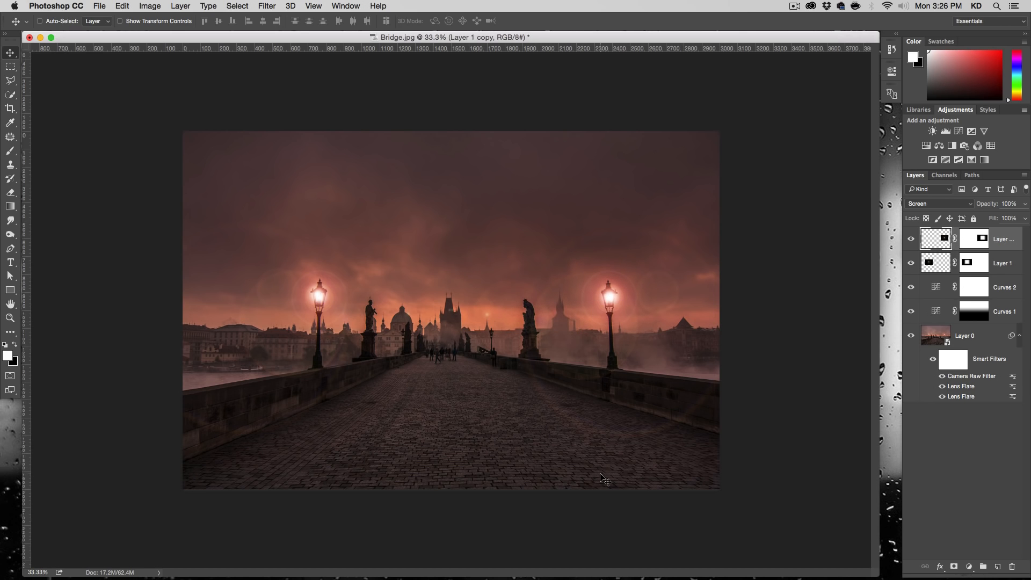
key("Left")
key("Down")
key("Right")
- Duplicate the right lamp's flare onto the small distant lamp right of the central tower and scale it proportionally to about 45%
key("alt")
left_click_drag(615, 301, 492, 282)
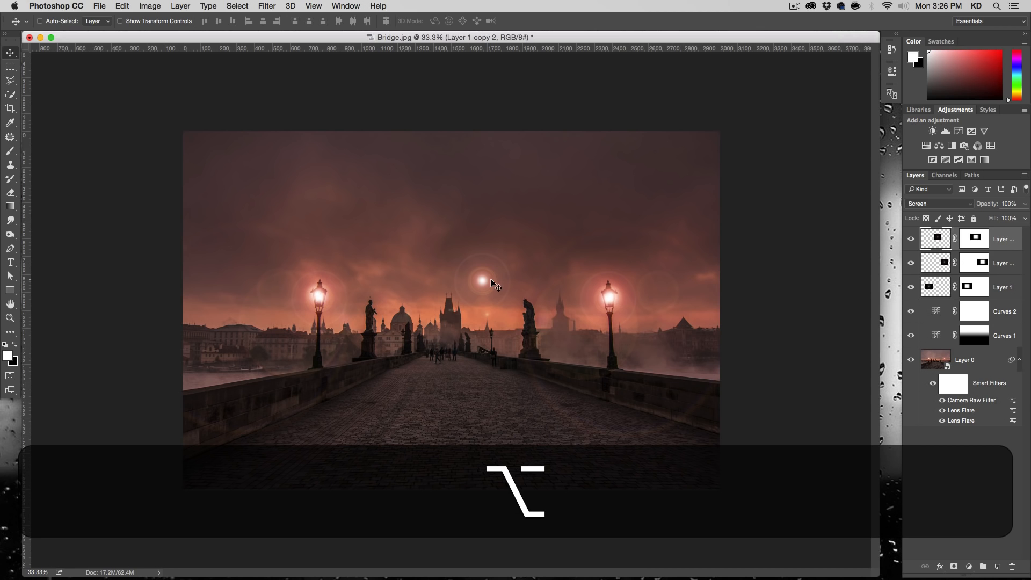
key("super+alt+t")
left_click_drag(512, 282, 521, 334)
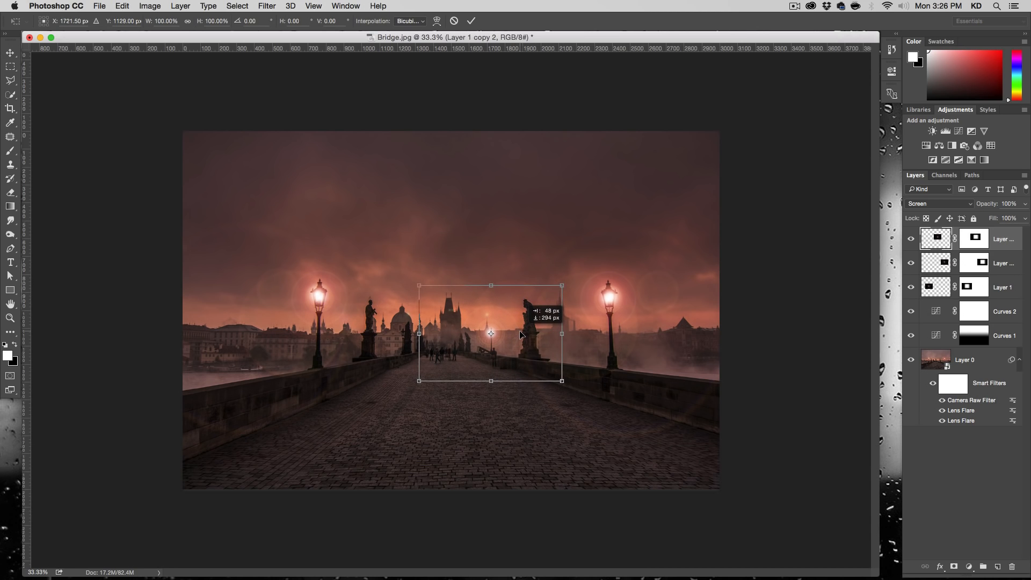
left_click_drag(562, 285, 530, 322)
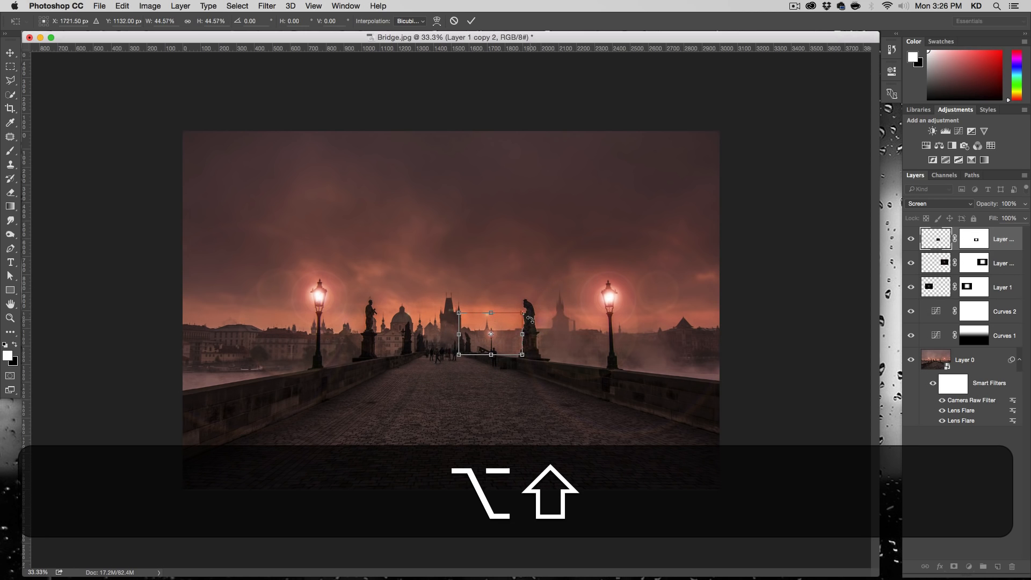
key("Return")
key("Right")
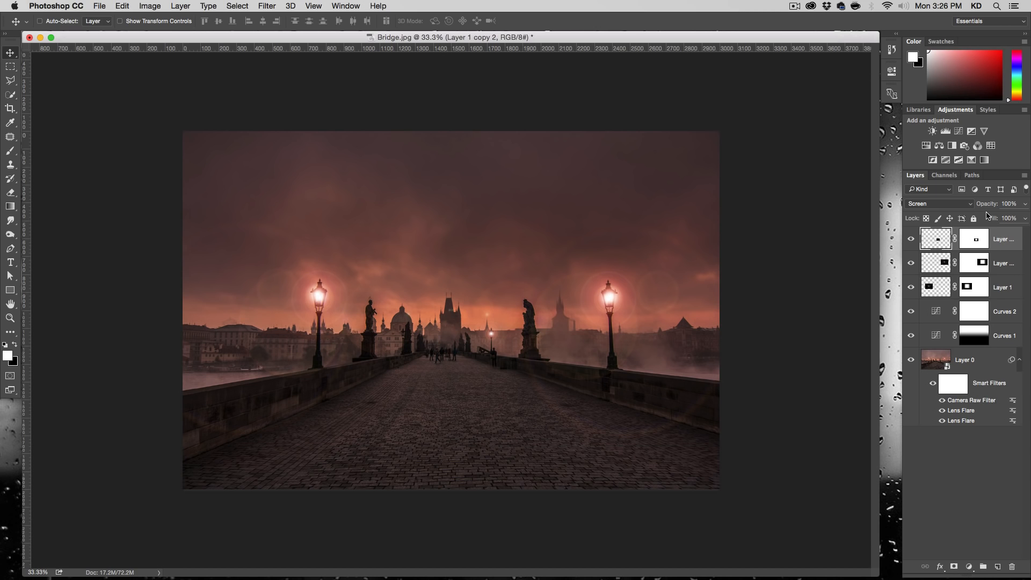
- Set the opacity of the small distant flare's layer to 80%
type("70")
key("Return")
type("80")
key("Return")
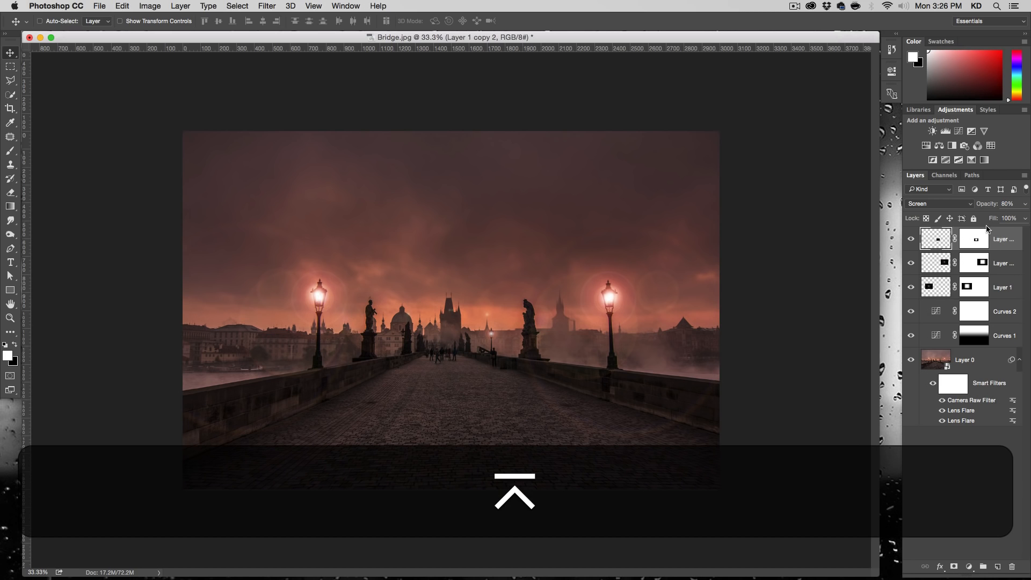
- Duplicate the small flare onto the distant lamp on the left side of the bridge and nudge it down slightly
key("alt")
left_click_drag(497, 345, 407, 343)
key("Down")
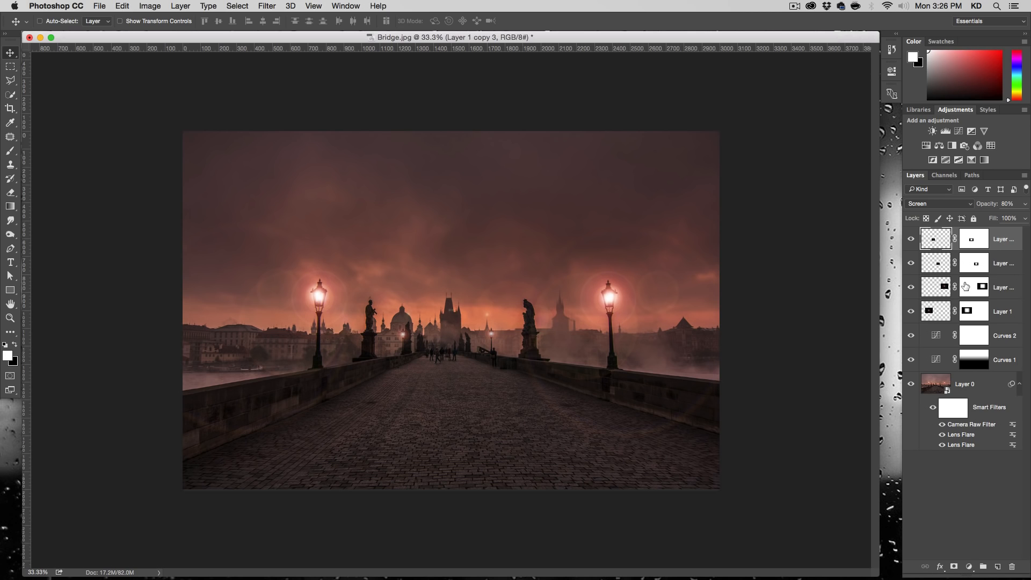
- Compare the right street lamp with its flare layer, Layer 1 copy, hidden and shown, and nudge that flare into alignment with the light
left_click(939, 287)
left_click(911, 288)
left_click(911, 288)
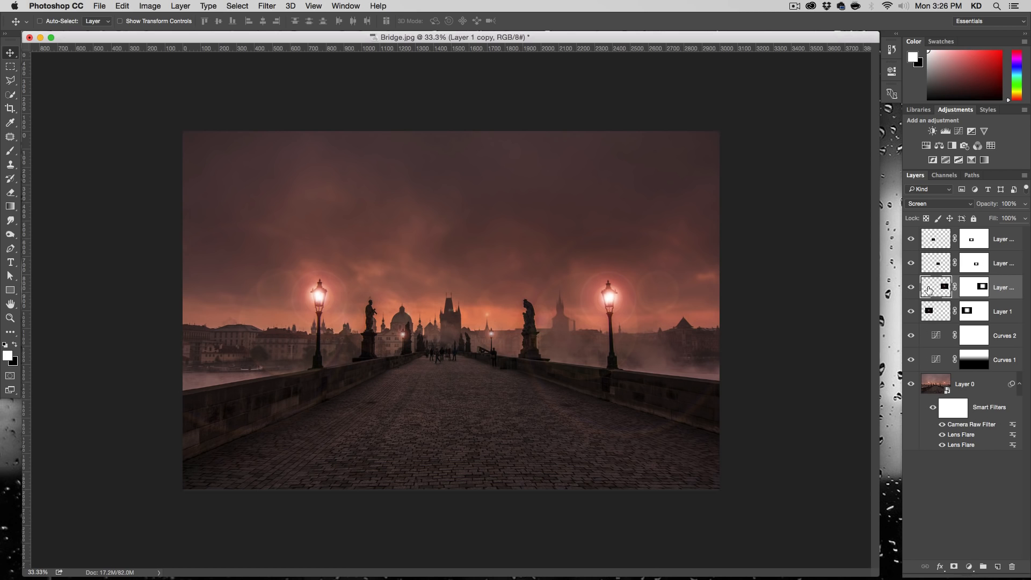
left_click(911, 288)
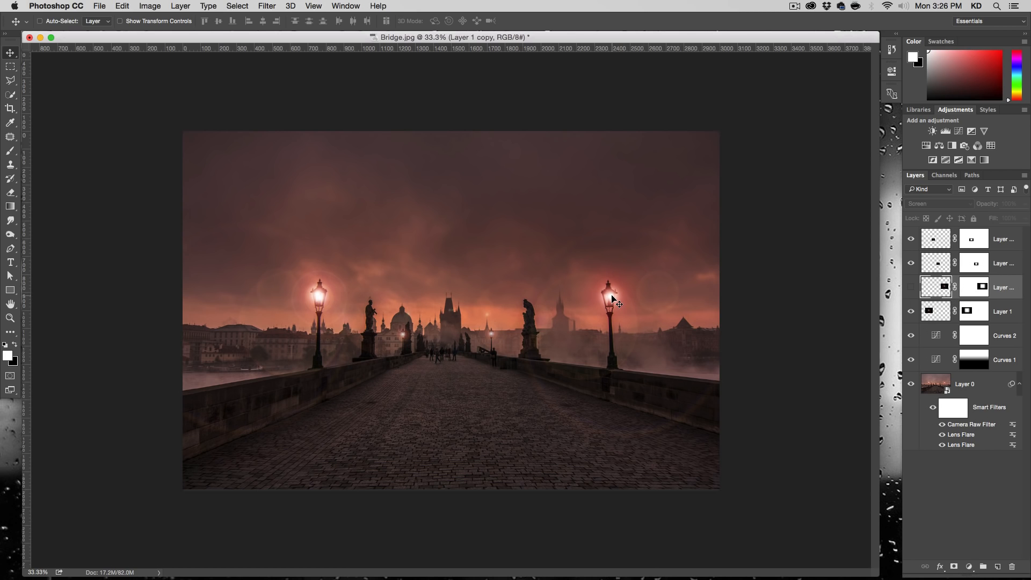
left_click(911, 288)
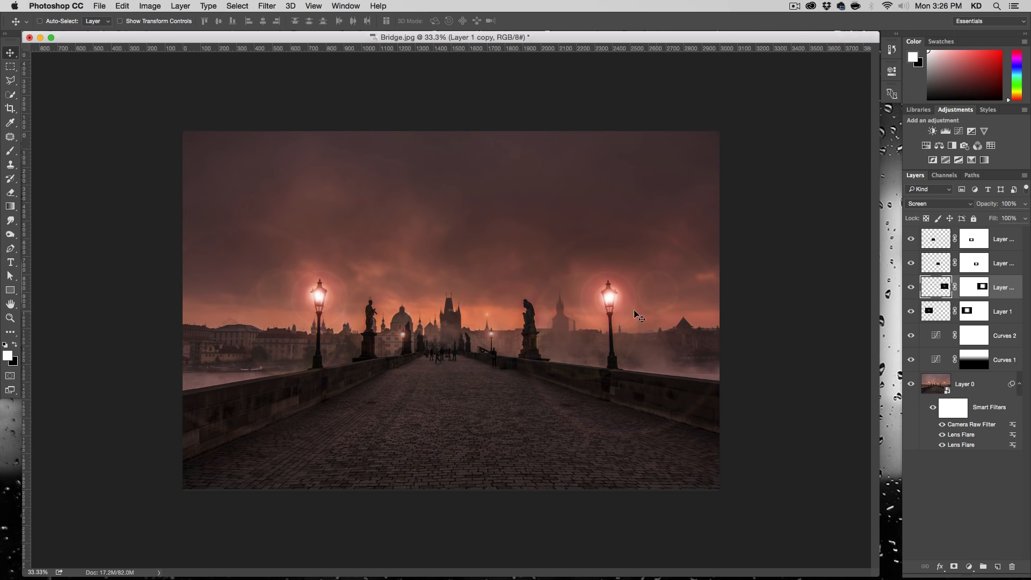
key("Right")
key("Up")
key("Right")
key("Left")
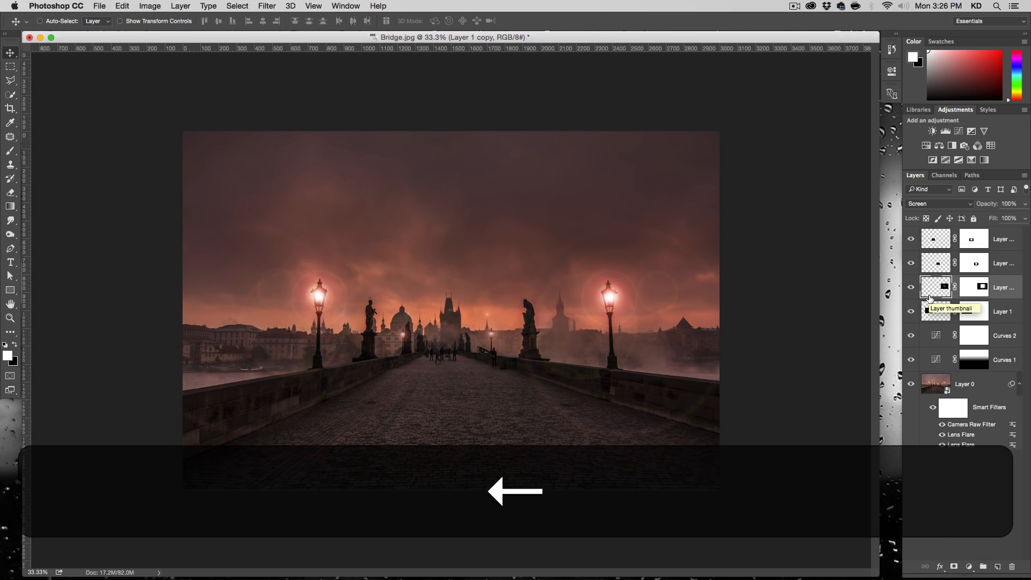
- Review the settings of both Lens Flare smart filters on Layer 0 and accept them
double_click(954, 435)
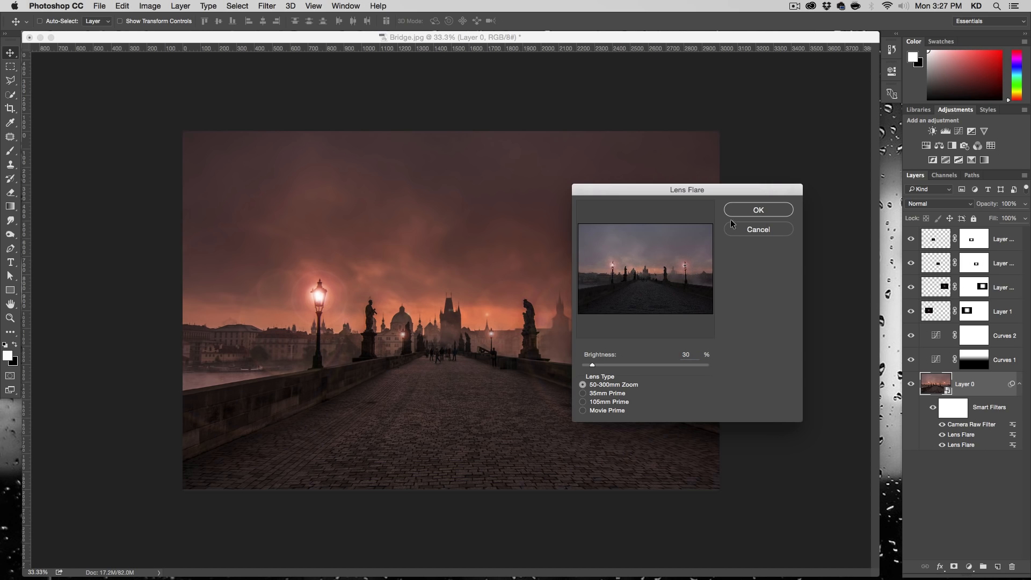
left_click(742, 209)
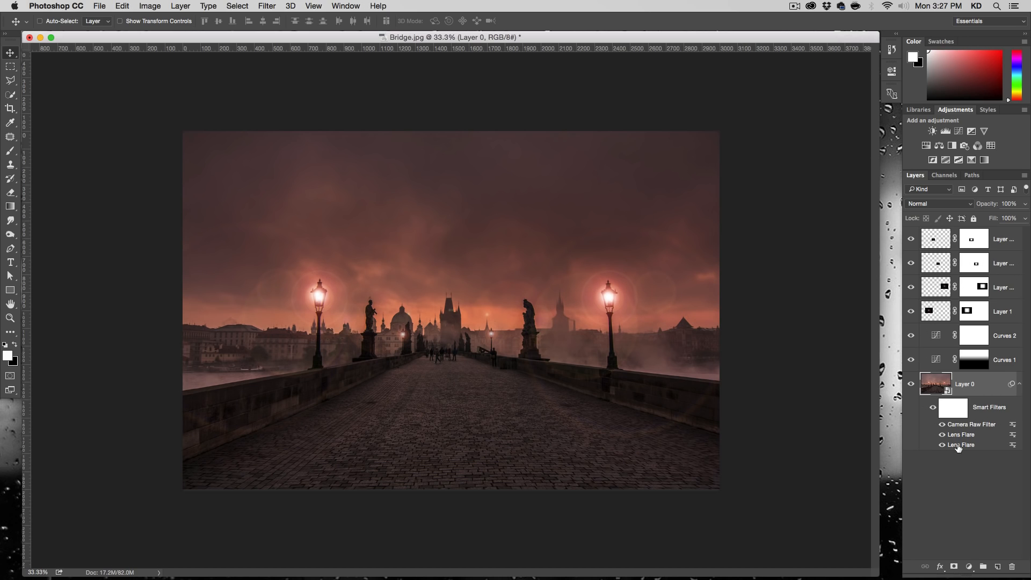
double_click(959, 446)
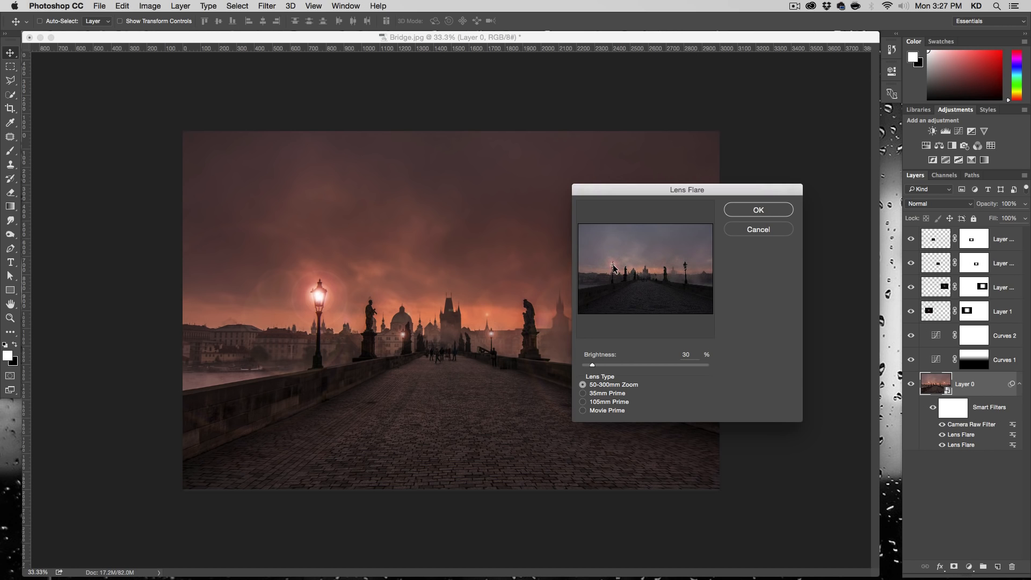
left_click(769, 209)
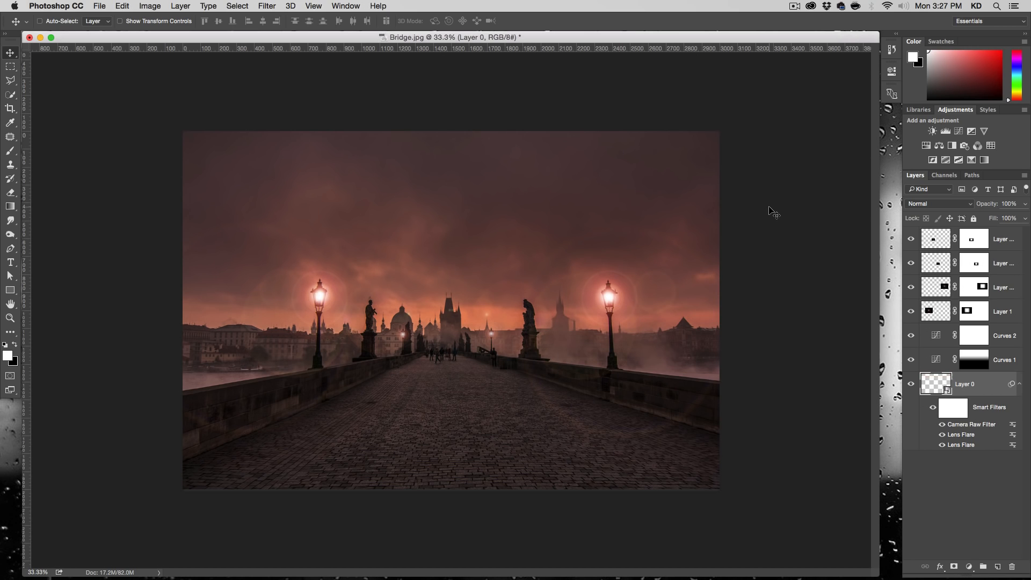
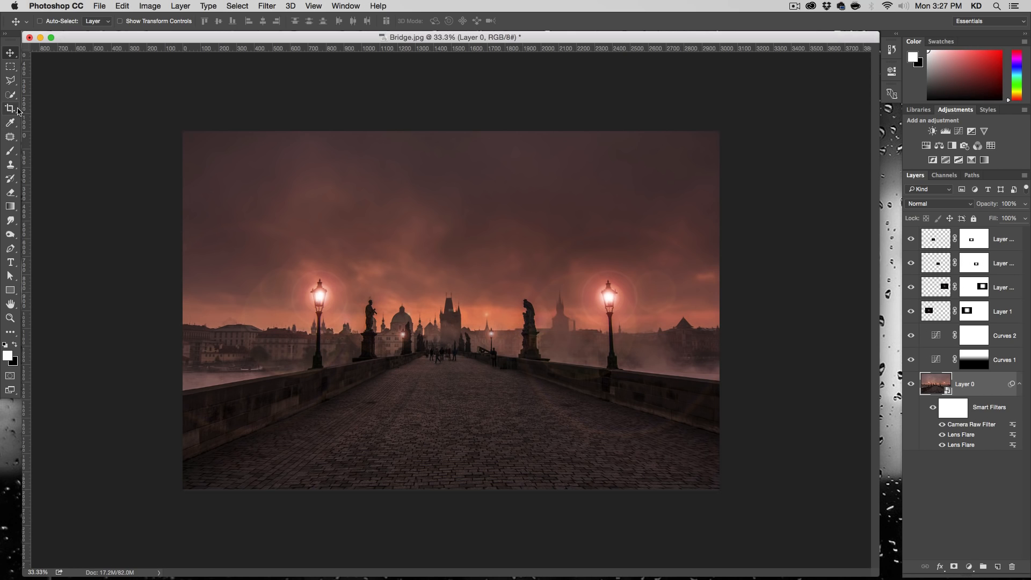
- Select the whole sky down to the skyline, around the lamps and statues, with the Quick Selection tool
left_click(11, 100)
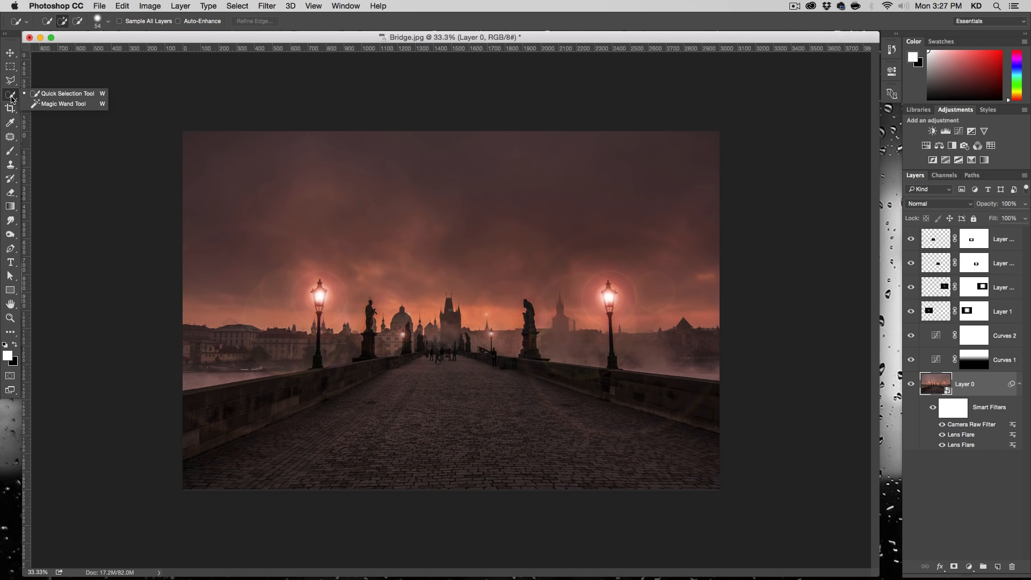
left_click(11, 100)
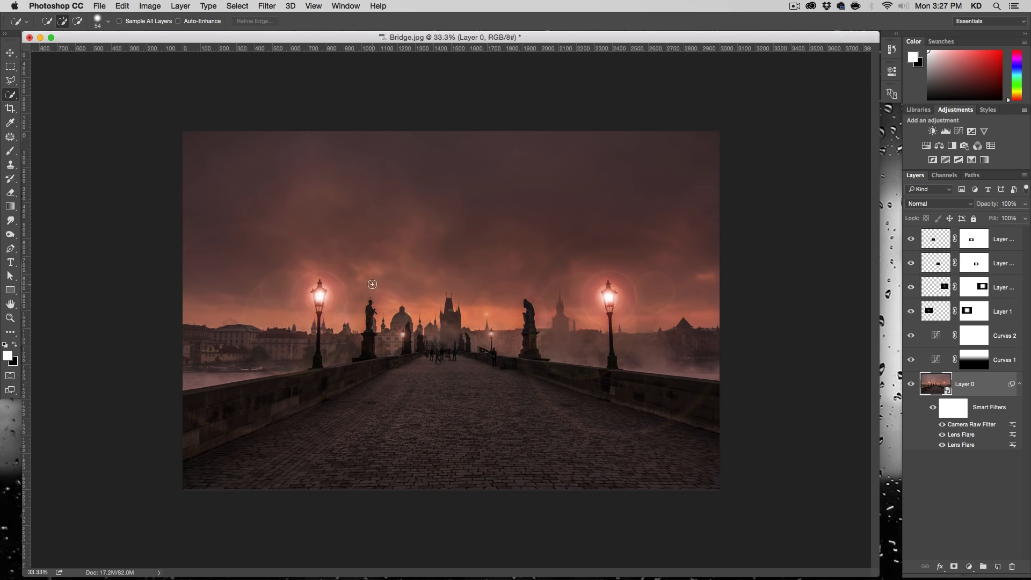
key("alt+super+plus")
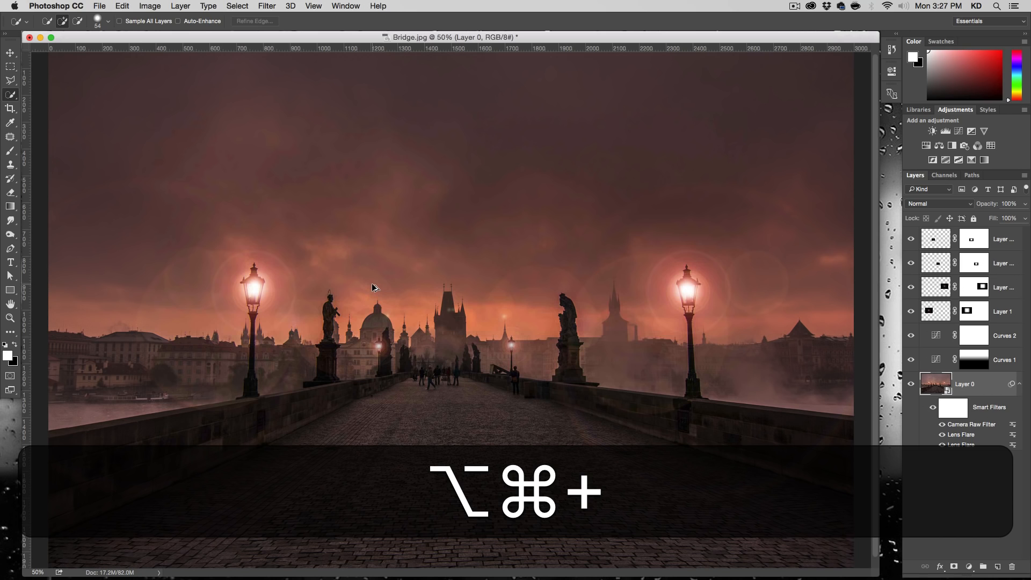
mouse_move(295, 295)
left_mouse_down()
mouse_move(325, 266)
mouse_move(356, 289)
mouse_move(391, 274)
mouse_move(397, 303)
mouse_move(434, 273)
mouse_move(477, 268)
mouse_move(486, 316)
mouse_move(529, 324)
mouse_move(546, 266)
mouse_move(590, 302)
left_mouse_up()
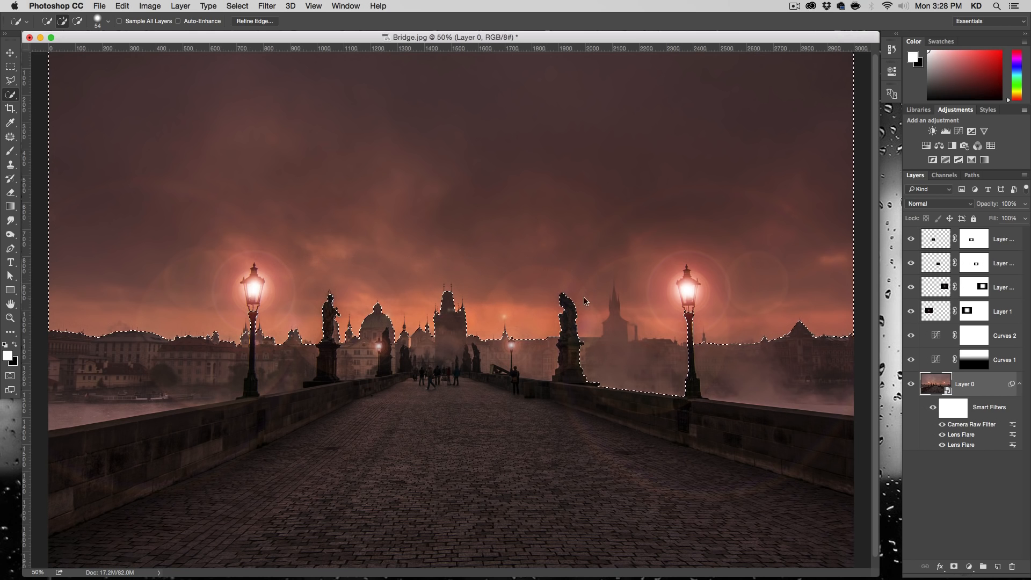
- Subtract the misty area and the tower between the right statue and right street lamp from the sky selection, refining the spire's edge
left_click_drag(583, 353, 650, 360)
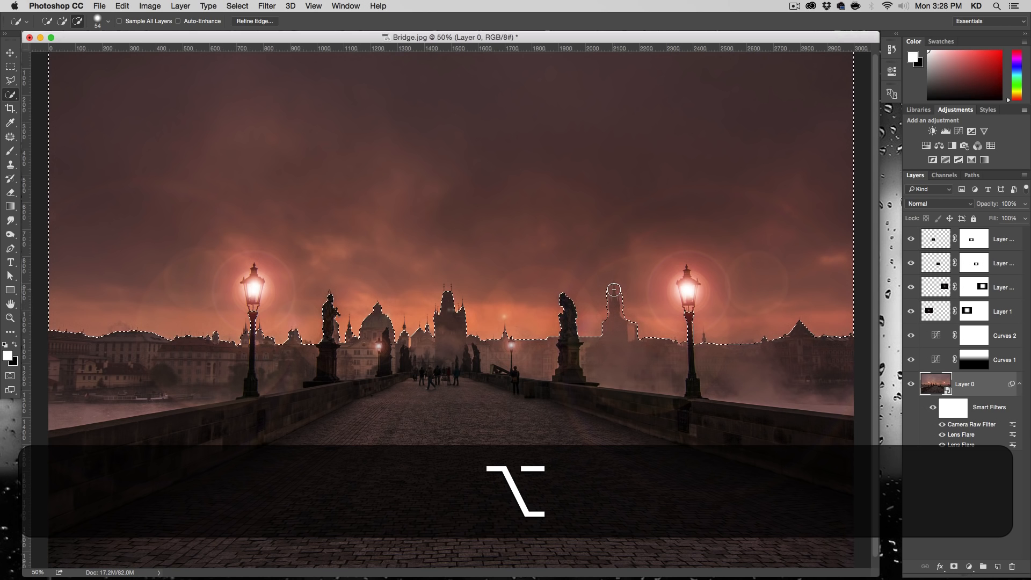
left_click_drag(618, 284, 628, 290)
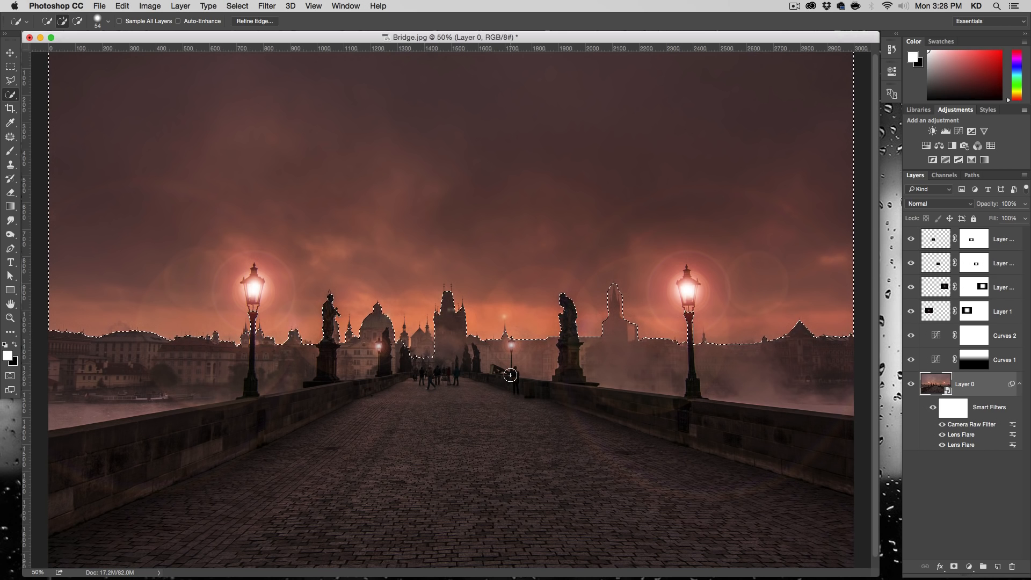
key("super+z")
key("alt+super+minus")
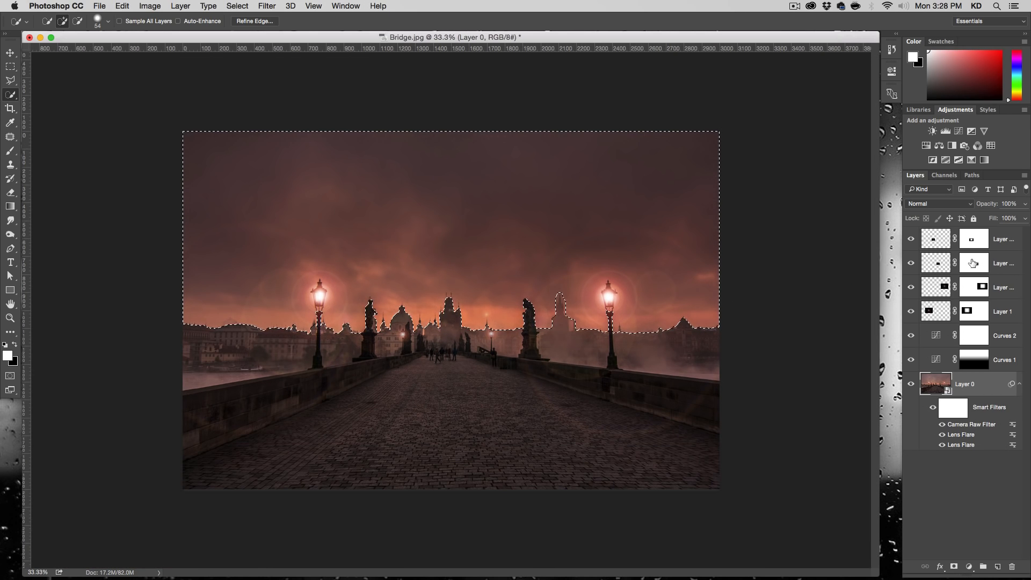
- Create a layer group above the topmost flare layer and mask it with the sky selection
left_click(946, 245)
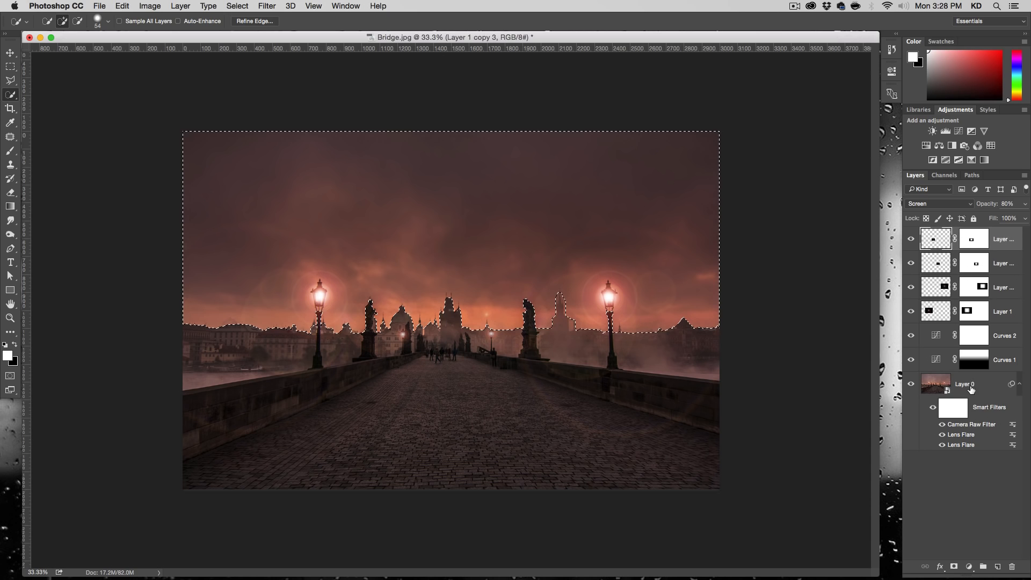
left_click(983, 566)
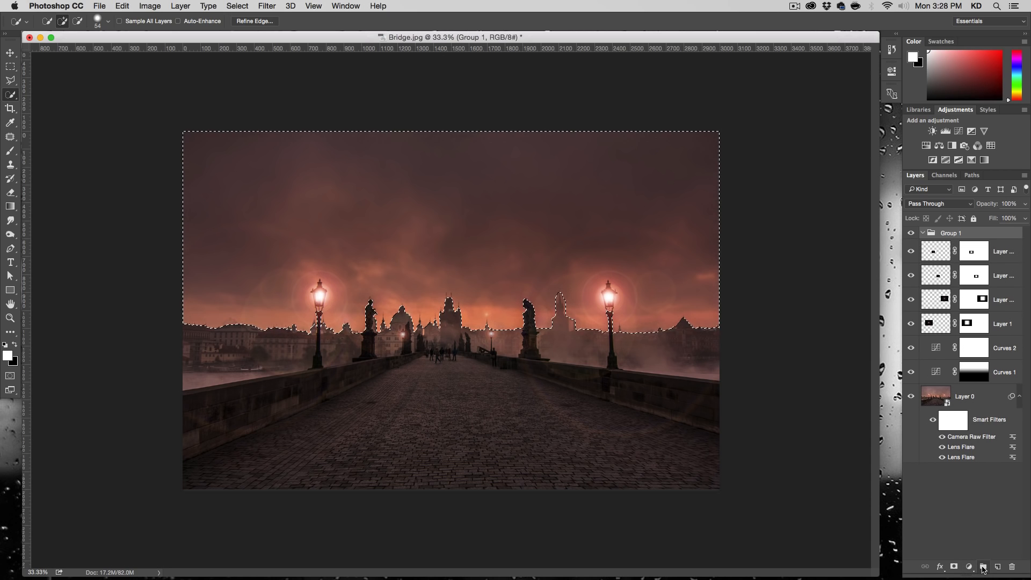
left_click(954, 566)
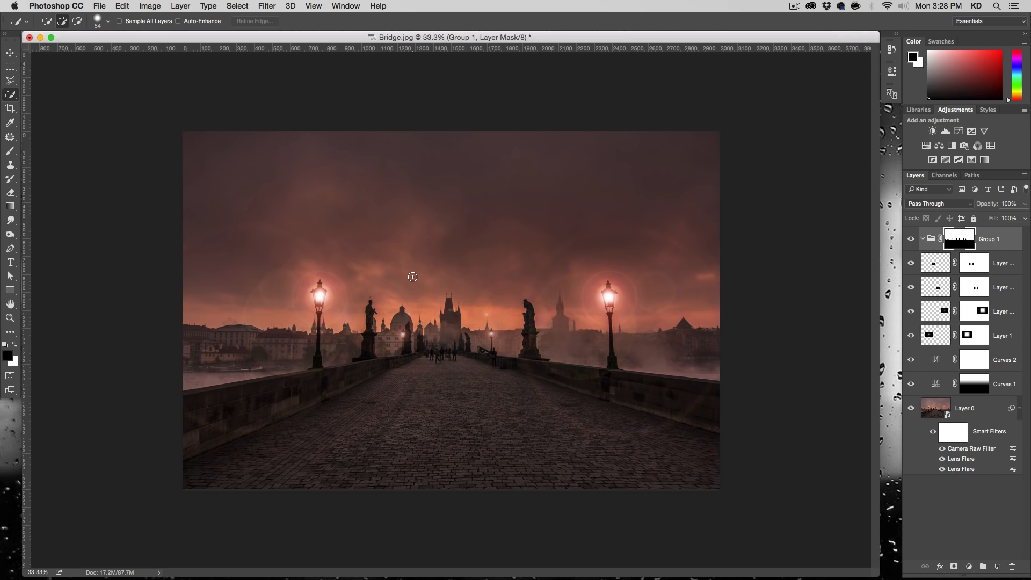
- Add a new layer above Group 1, outside the group, and fill it with black
left_click(997, 568)
key("x")
left_click_drag(955, 262, 937, 230)
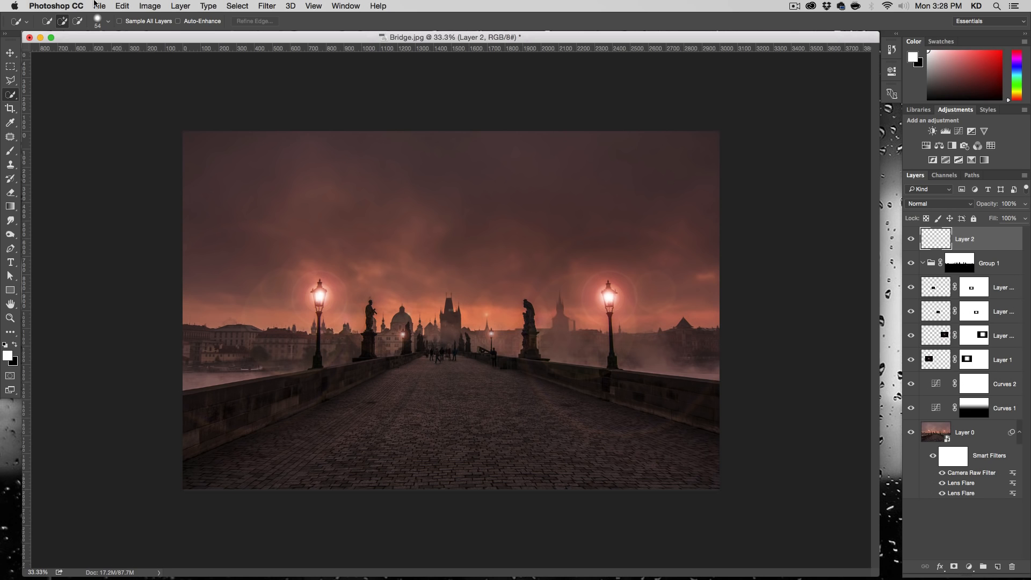
left_click(122, 5)
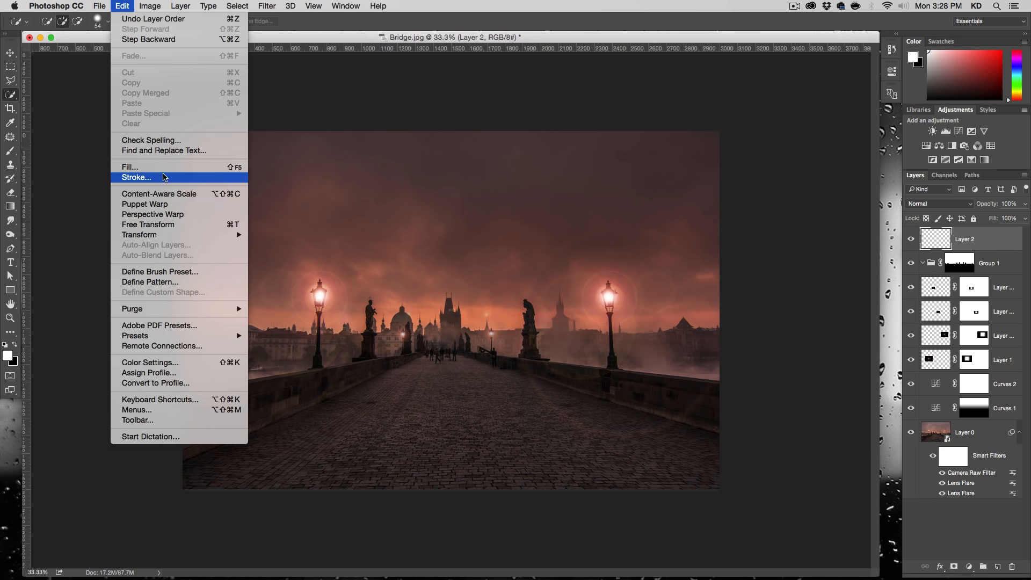
left_click(134, 167)
left_click(767, 304)
key("w")
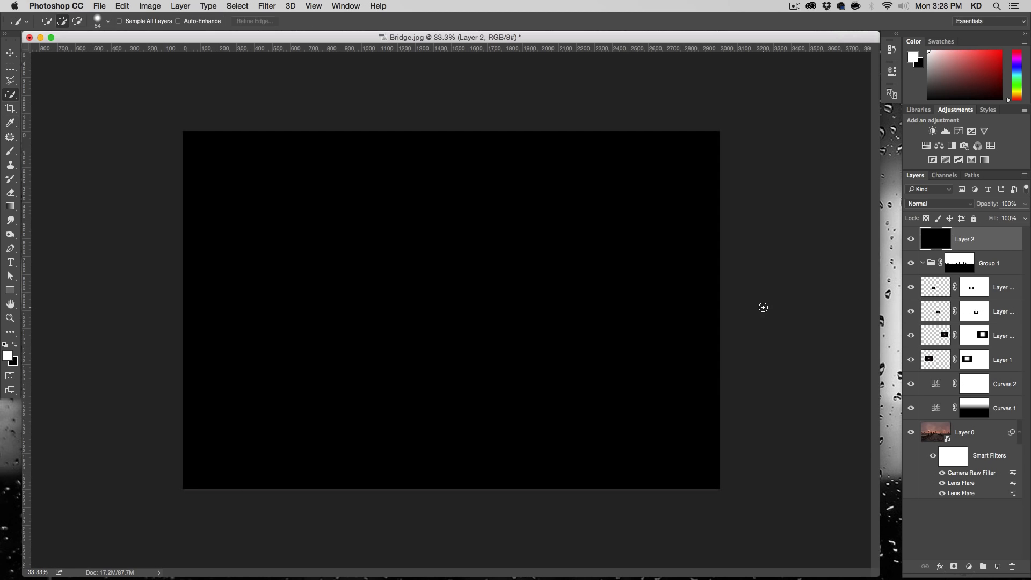
- Set the blend mode of the black Layer 2 to Screen
left_click(932, 209)
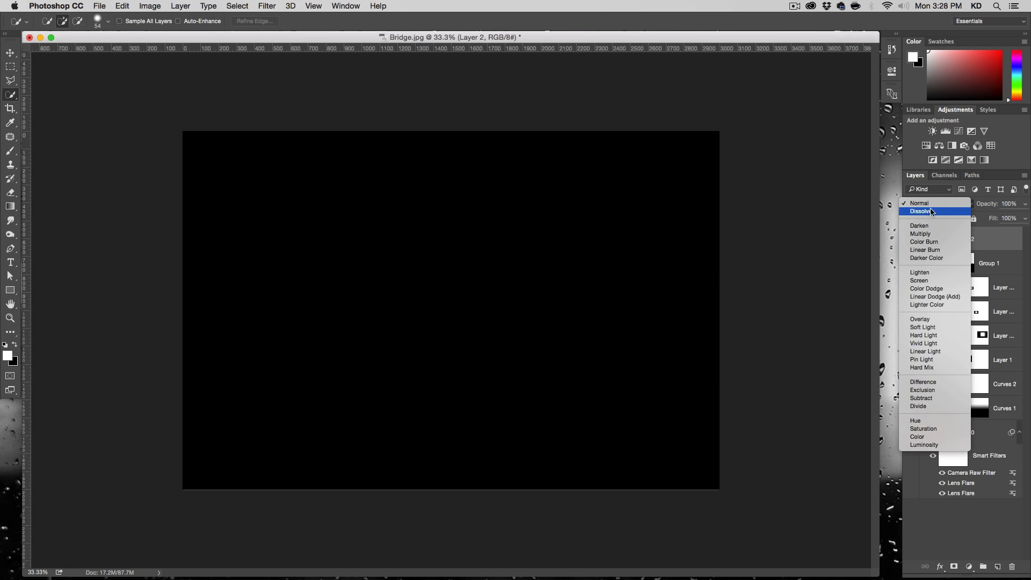
left_click(934, 277)
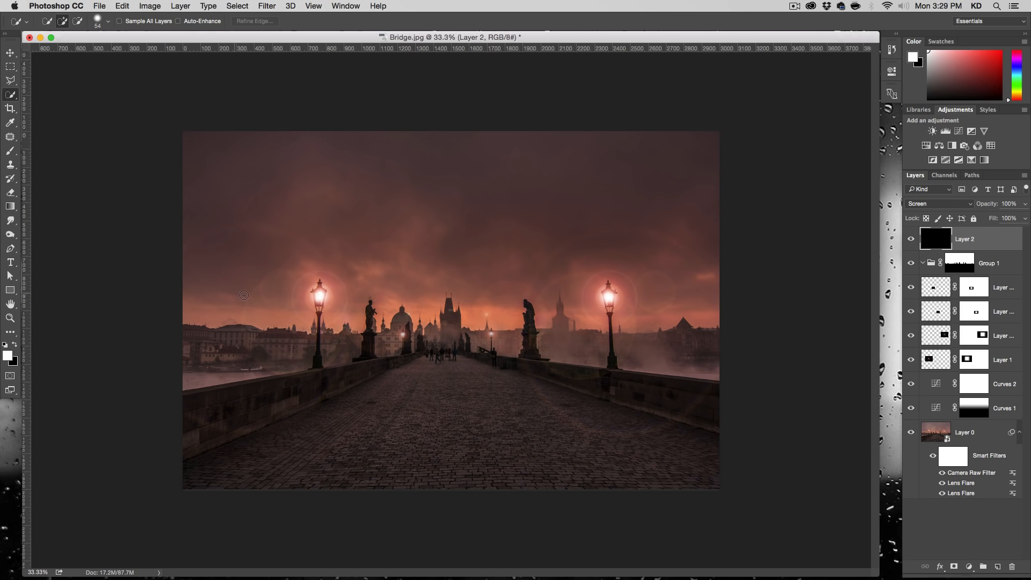
left_click(10, 151)
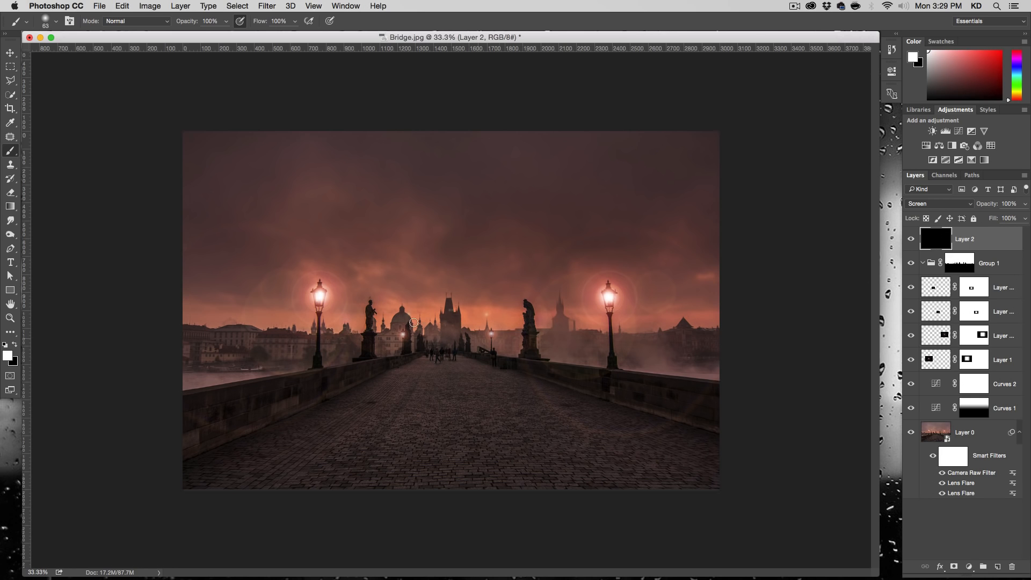
- Render a 50-300mm Zoom lens flare at 110% brightness on Layer 2, placed slightly left of the centre
left_click(272, 9)
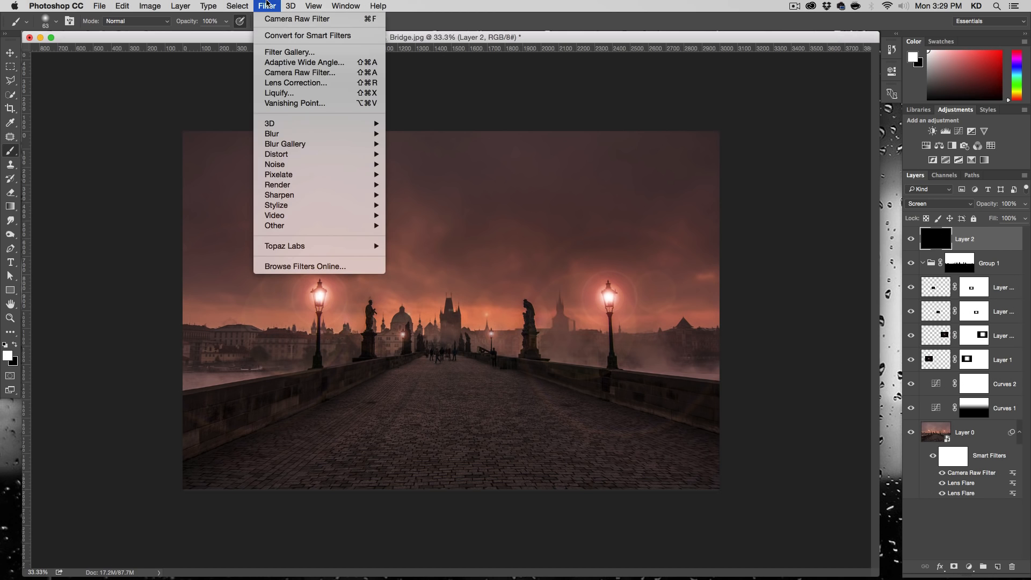
mouse_move(323, 185)
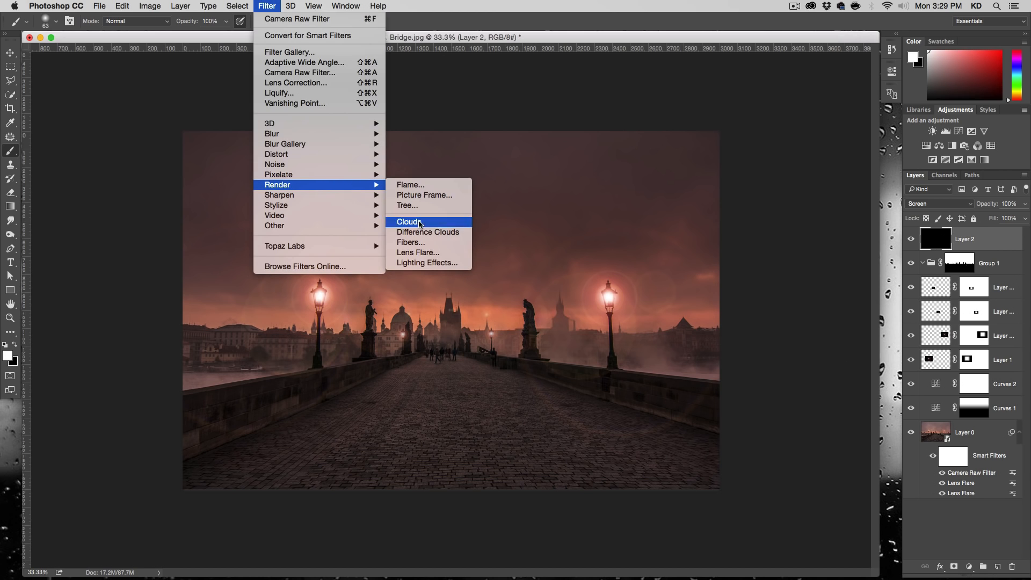
left_click(418, 252)
left_click_drag(592, 365, 638, 365)
left_click_drag(681, 265, 635, 262)
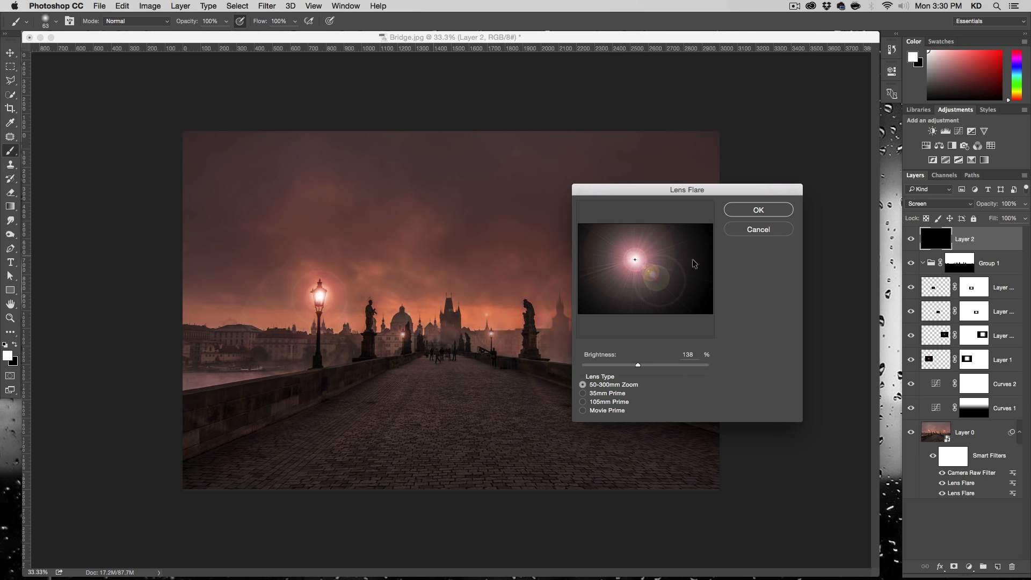
left_click_drag(639, 257, 633, 260)
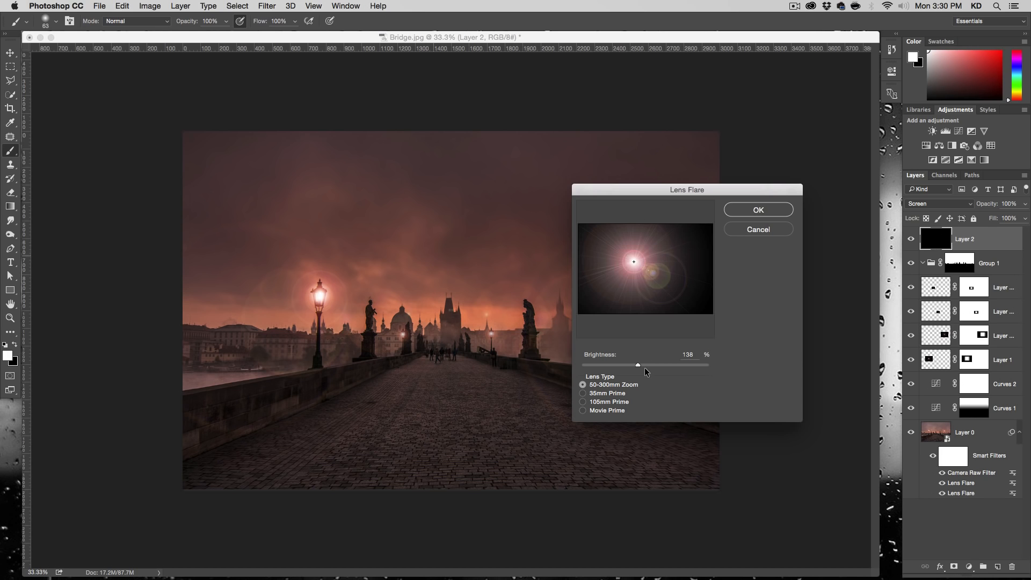
left_click_drag(635, 364, 626, 364)
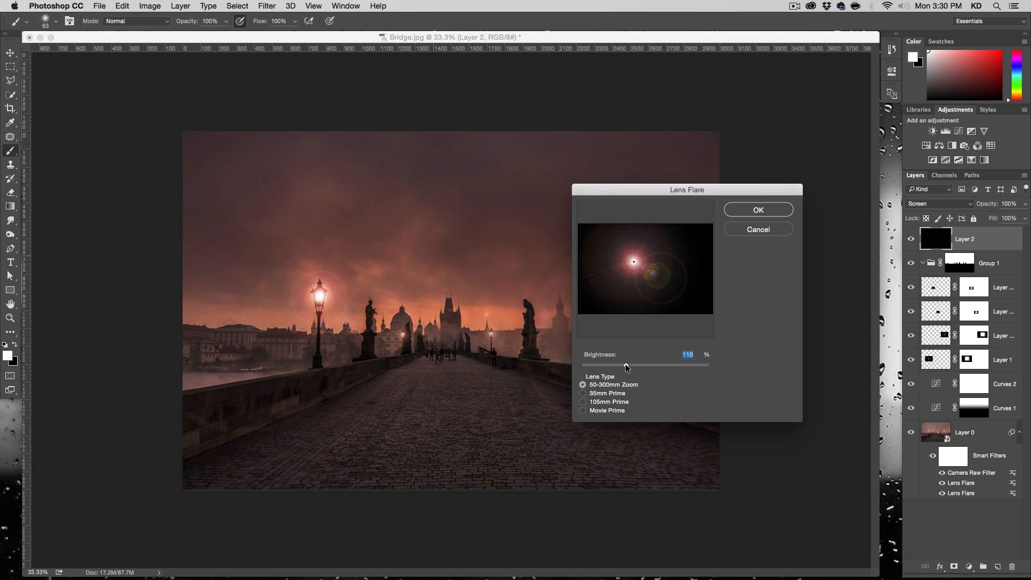
left_click(758, 210)
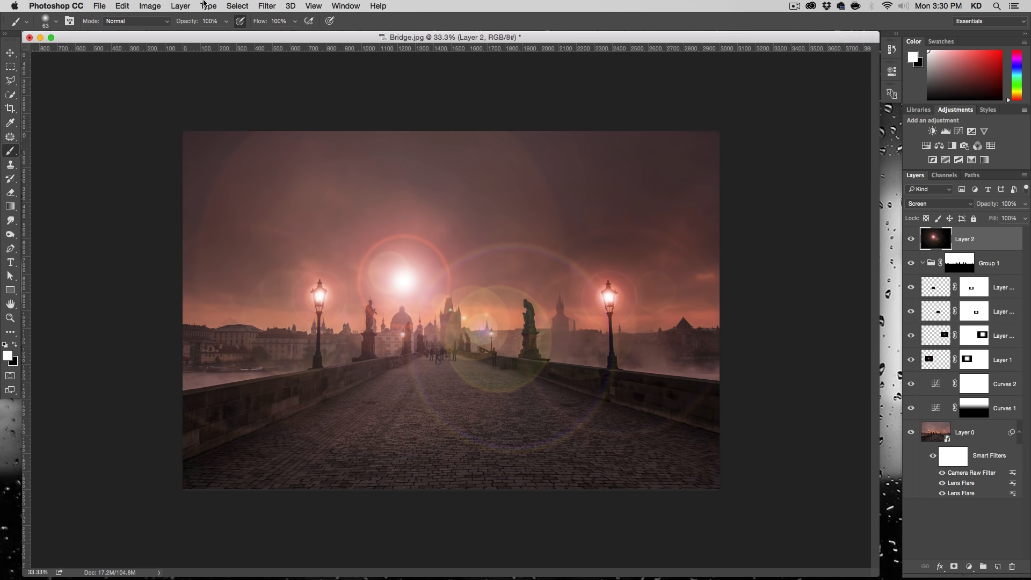
- Render a second lens flare on Layer 2 at the same spot, using 105mm Prime at 110% brightness
left_click(267, 6)
mouse_move(322, 185)
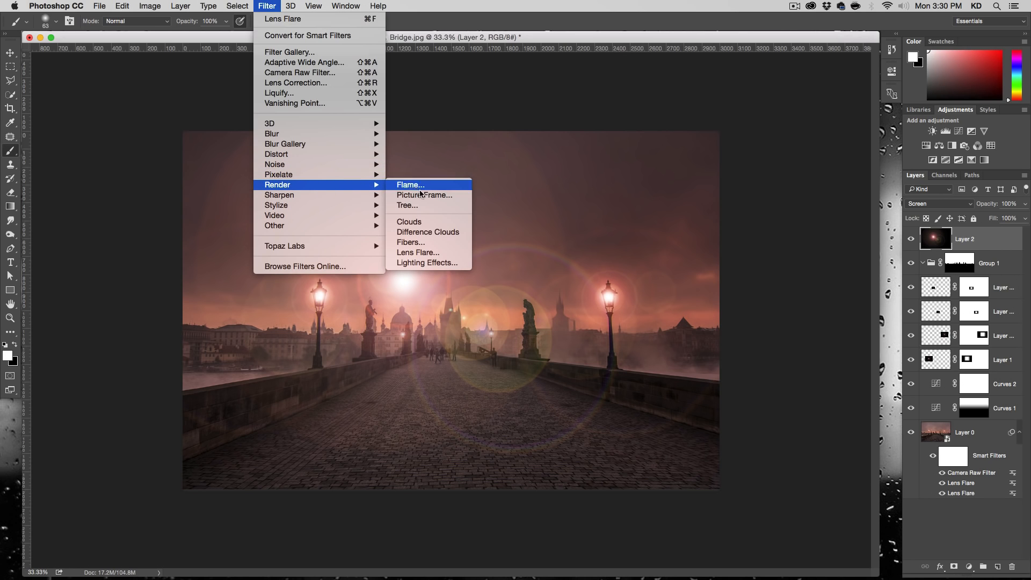
left_click(418, 252)
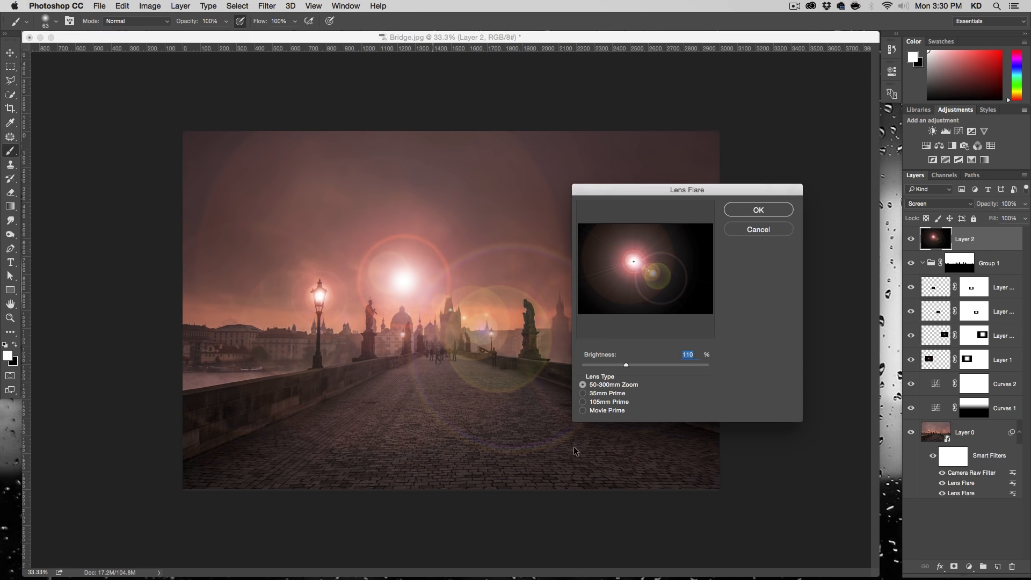
left_click(610, 399)
left_click(756, 210)
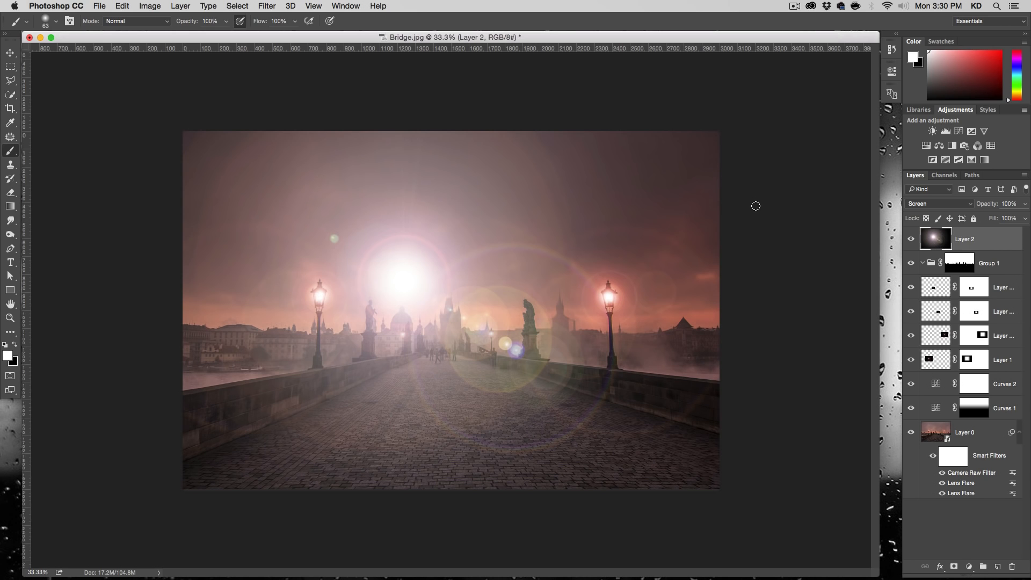
- Move the flare over the central bridge tower and place Layer 2 inside the masked Group 1
key("v")
mouse_move(396, 309)
left_mouse_down()
mouse_move(440, 360)
mouse_move(433, 348)
left_mouse_up()
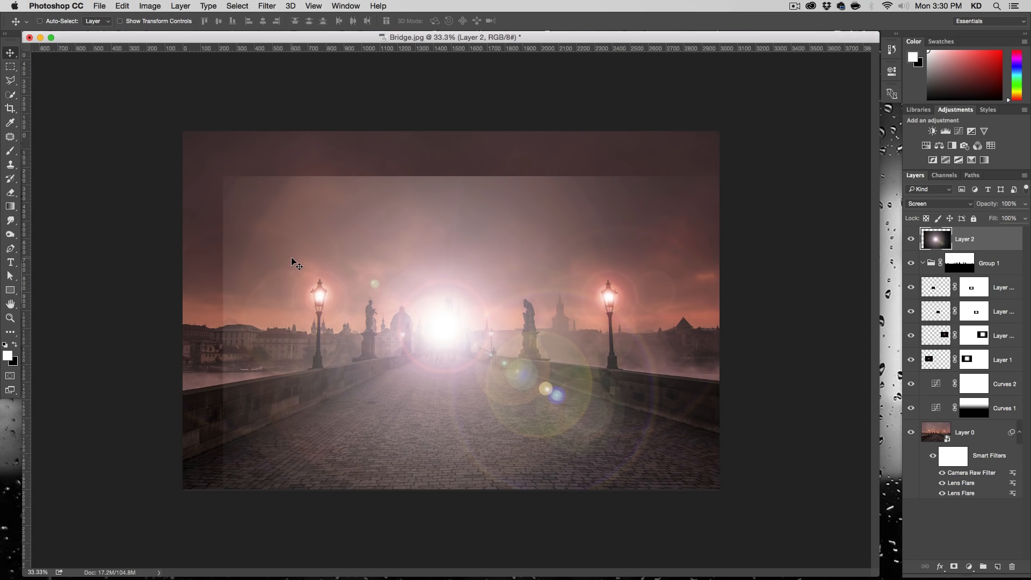
mouse_move(558, 320)
left_mouse_down()
mouse_move(552, 299)
mouse_move(553, 320)
left_mouse_up()
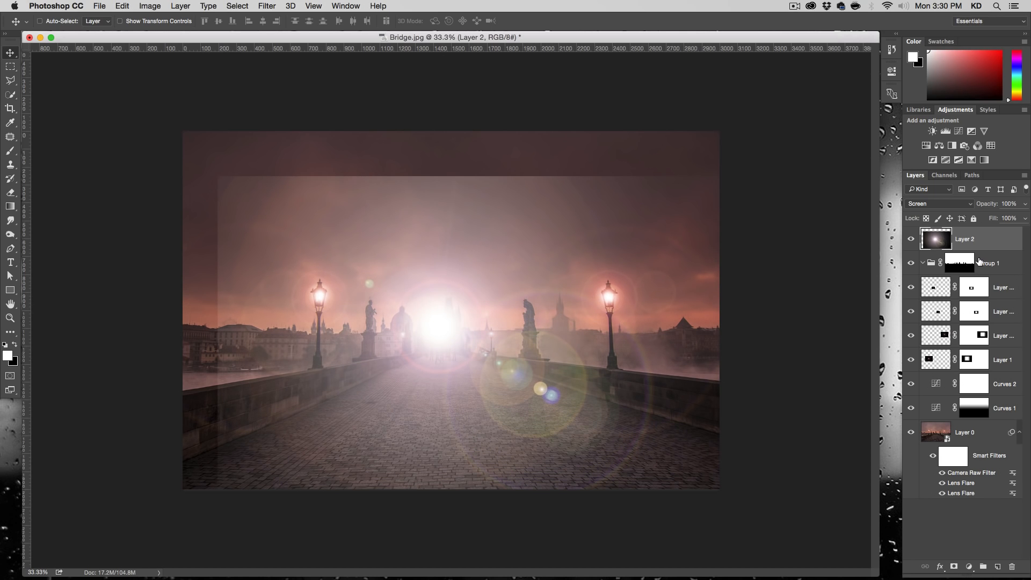
left_click_drag(933, 238, 933, 263)
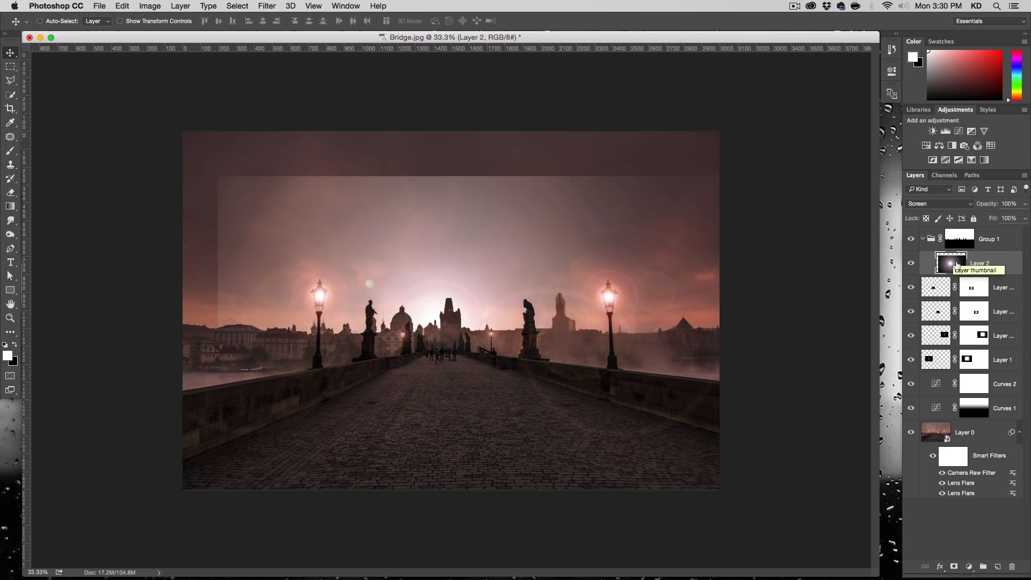
- Duplicate Layer 2, move the copy above Group 1 and set its opacity to 60%
left_click_drag(958, 267, 998, 568)
left_click_drag(947, 262, 939, 230)
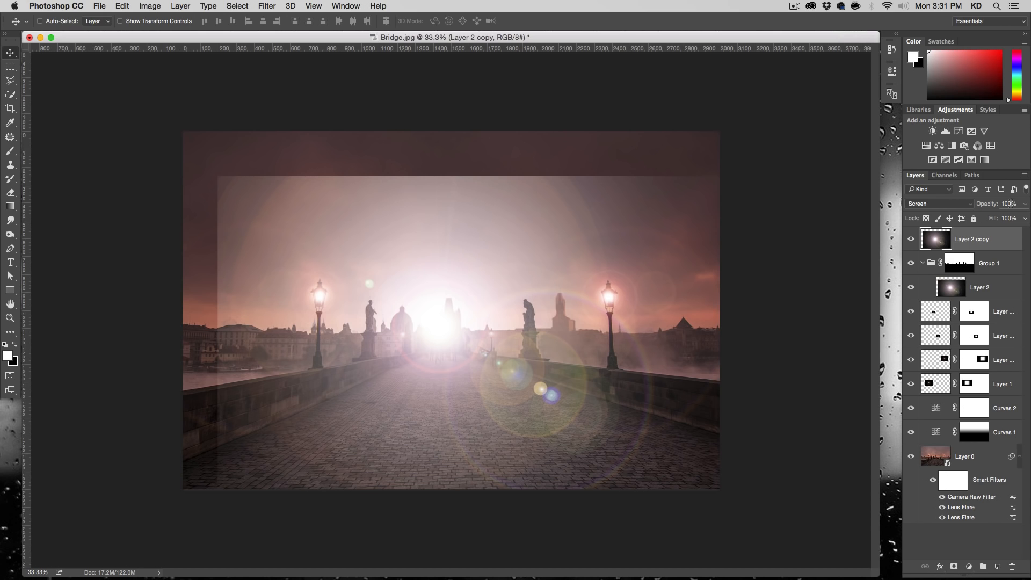
type("60")
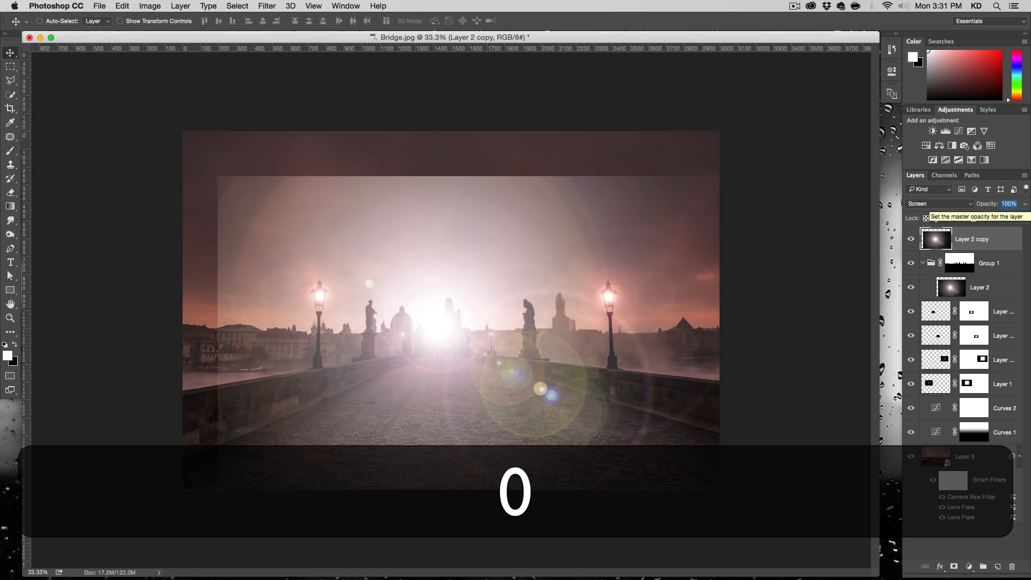
key("Return")
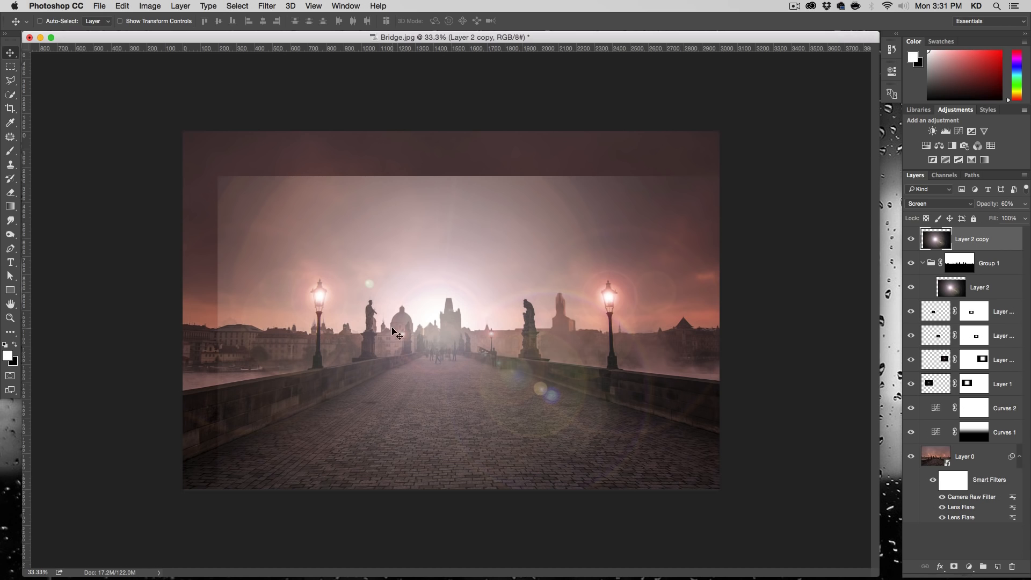
- Soften the edges of Group 1's layer mask with a Gaussian Blur of 7.8 pixels radius
left_click(954, 290)
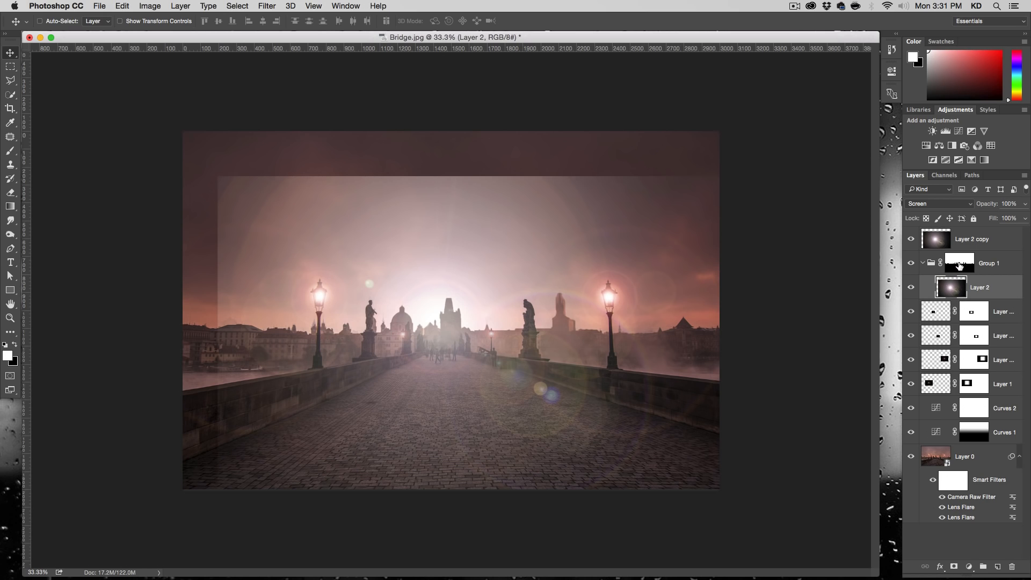
left_click(959, 263)
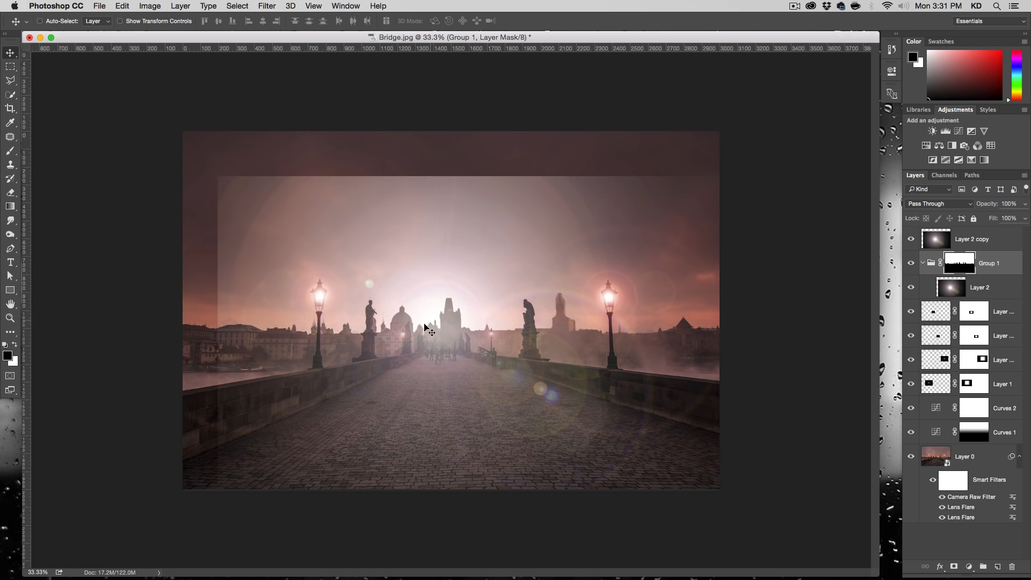
left_click(267, 6)
mouse_move(314, 186)
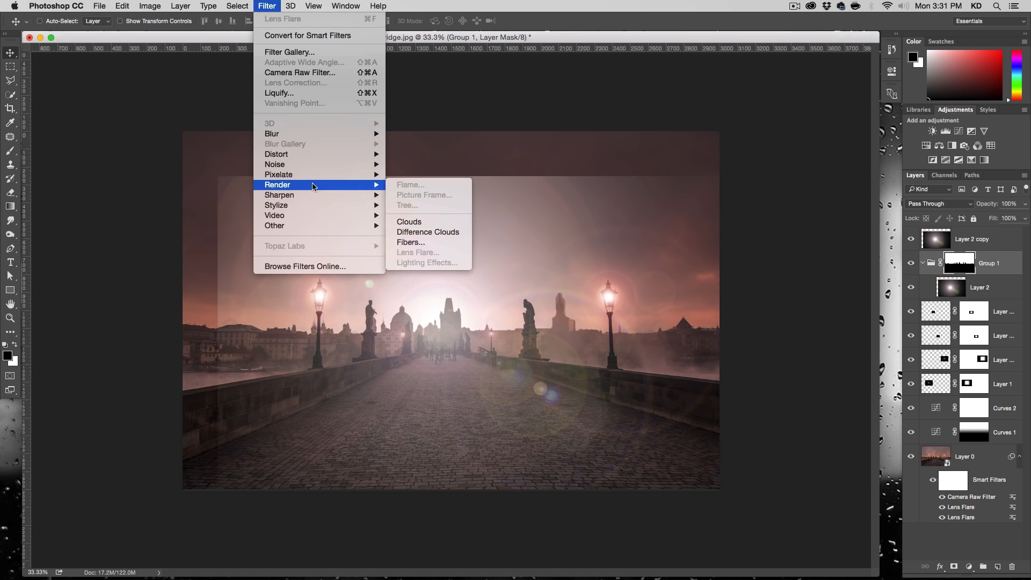
mouse_move(313, 134)
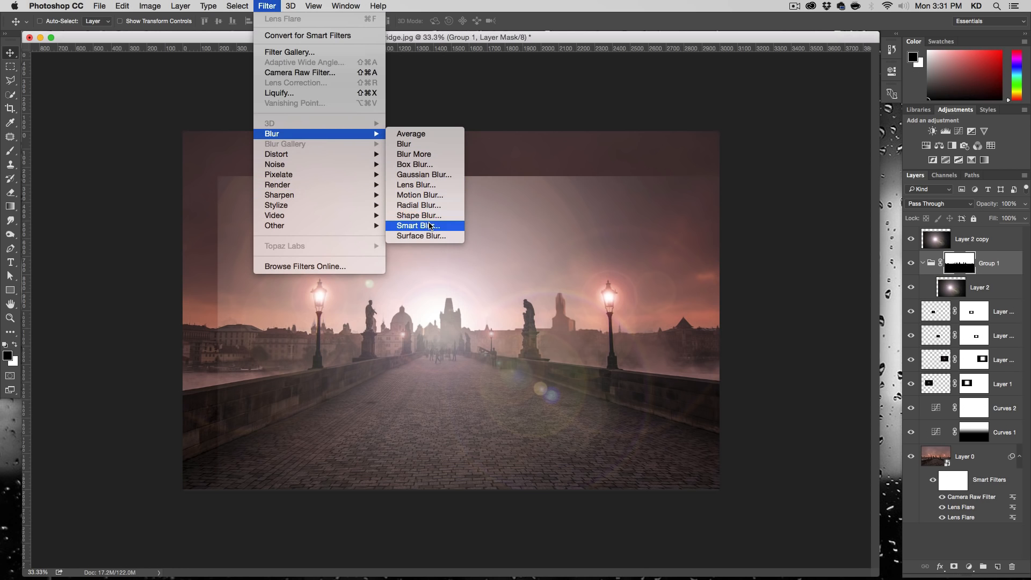
left_click(424, 174)
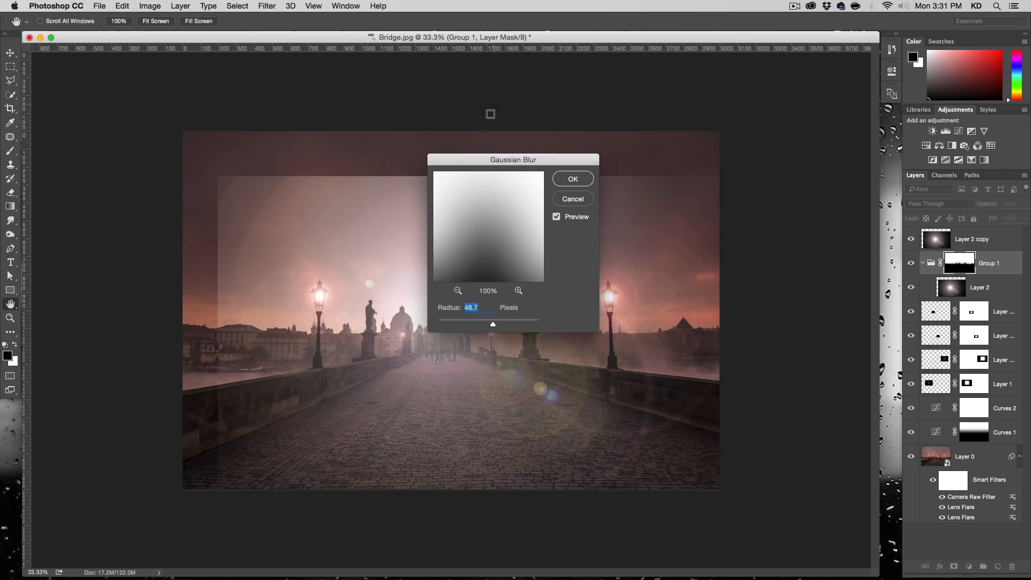
left_click_drag(492, 160, 682, 117)
left_click_drag(657, 279, 668, 280)
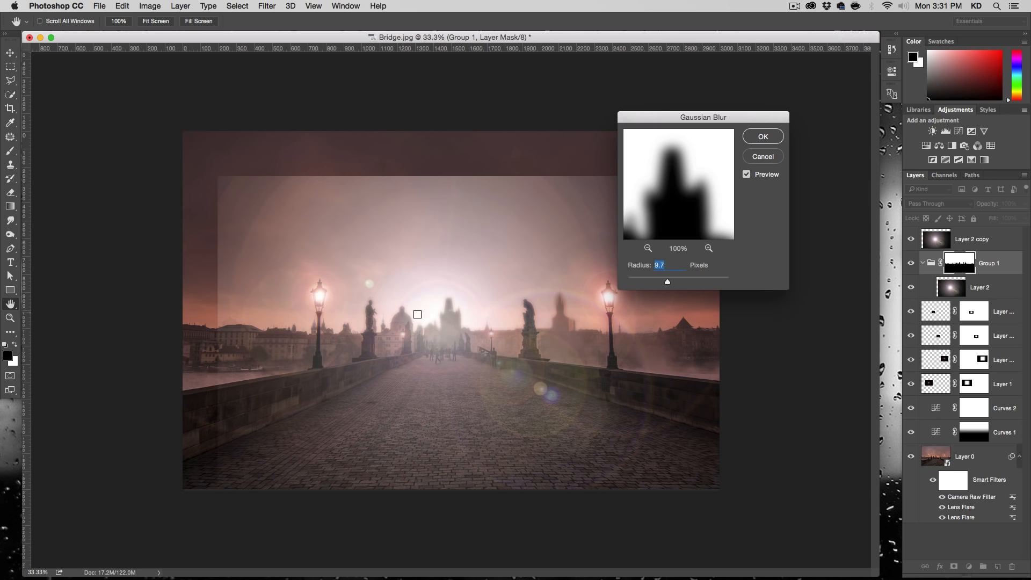
left_click_drag(665, 284, 663, 282)
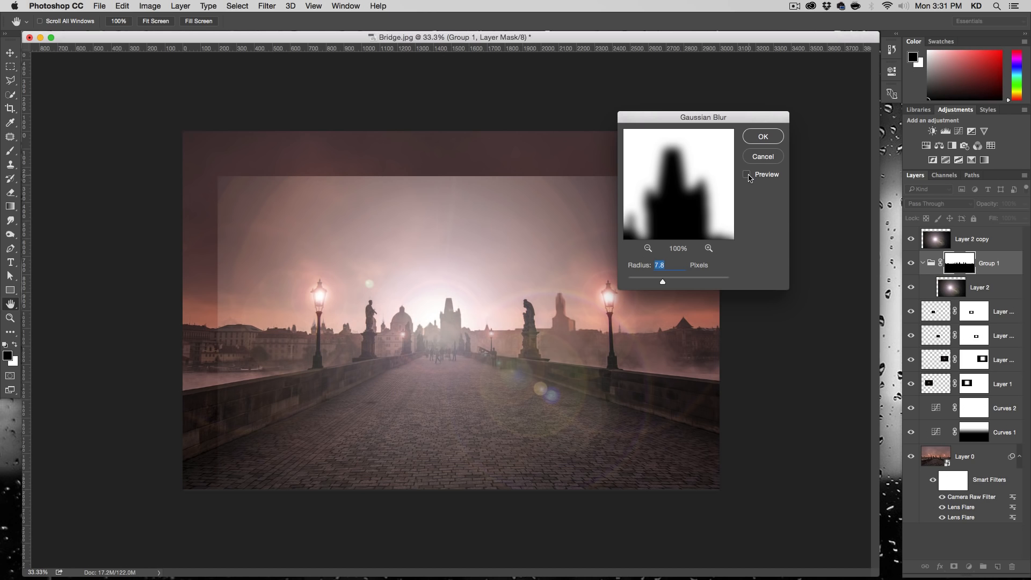
left_click(761, 138)
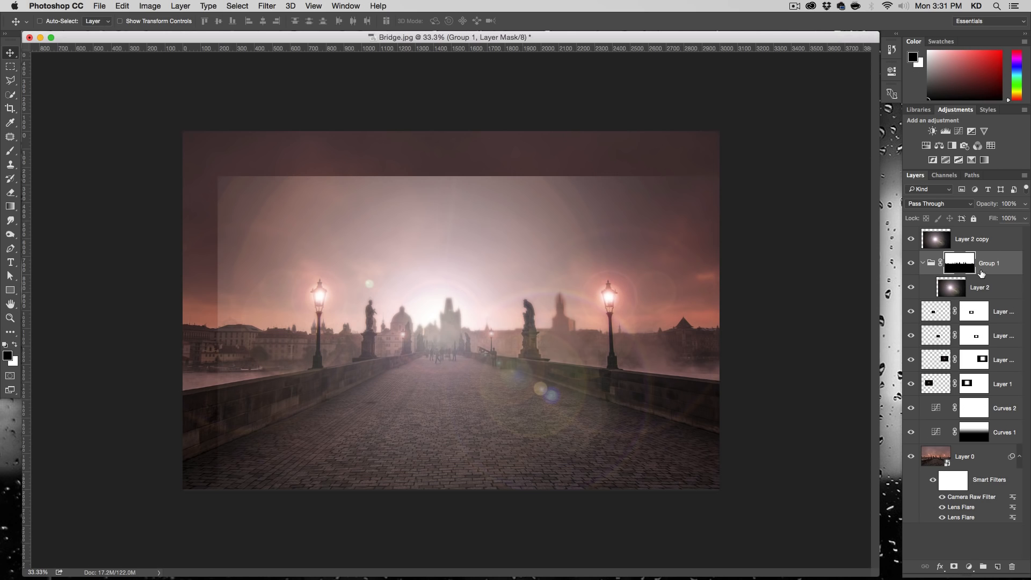
- Add a mask to Layer 2 and fade the flare's upper and left edges with straight black-to-transparent gradients
left_click(955, 290)
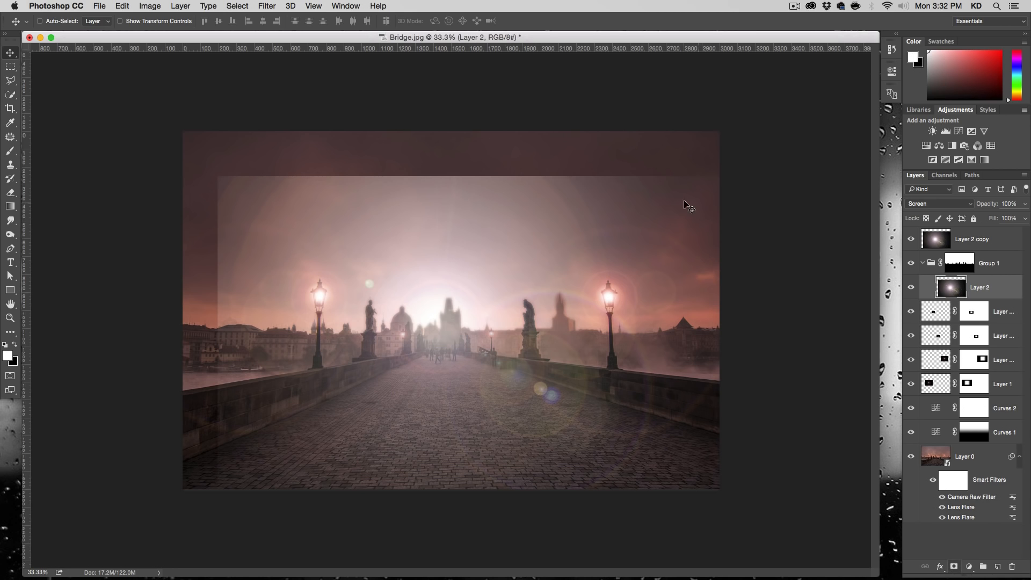
left_click(954, 567)
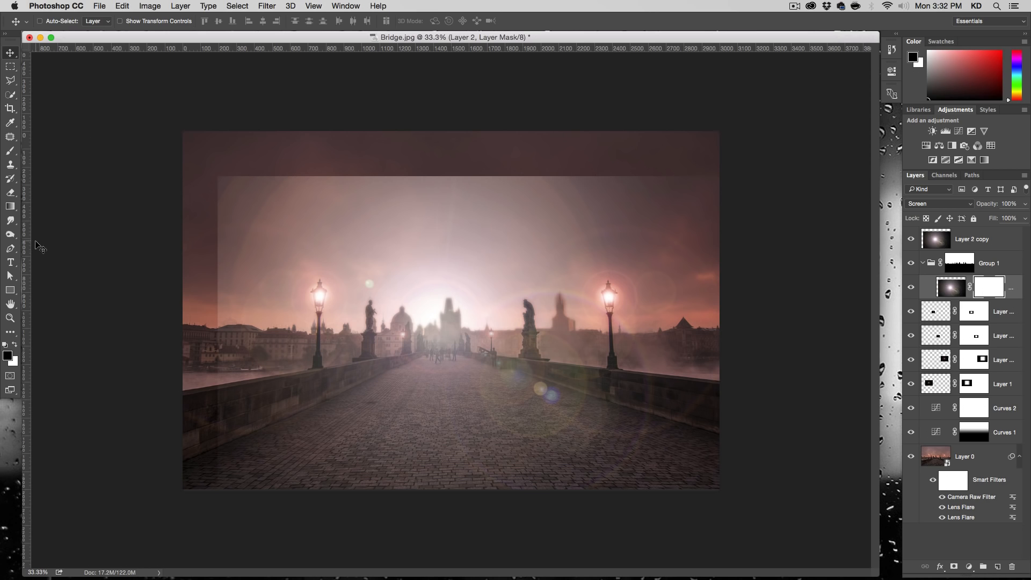
left_click(10, 206)
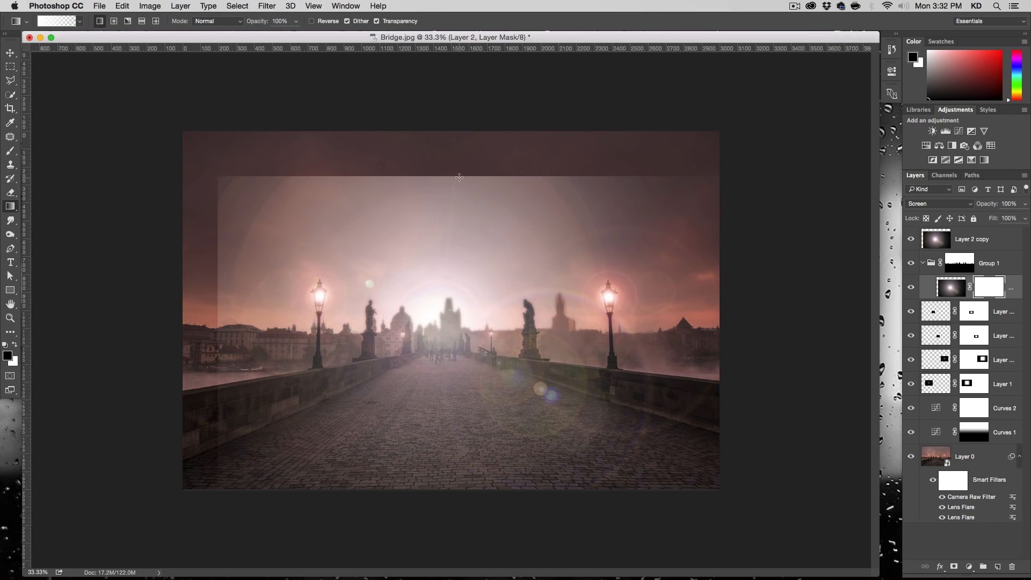
key("shift")
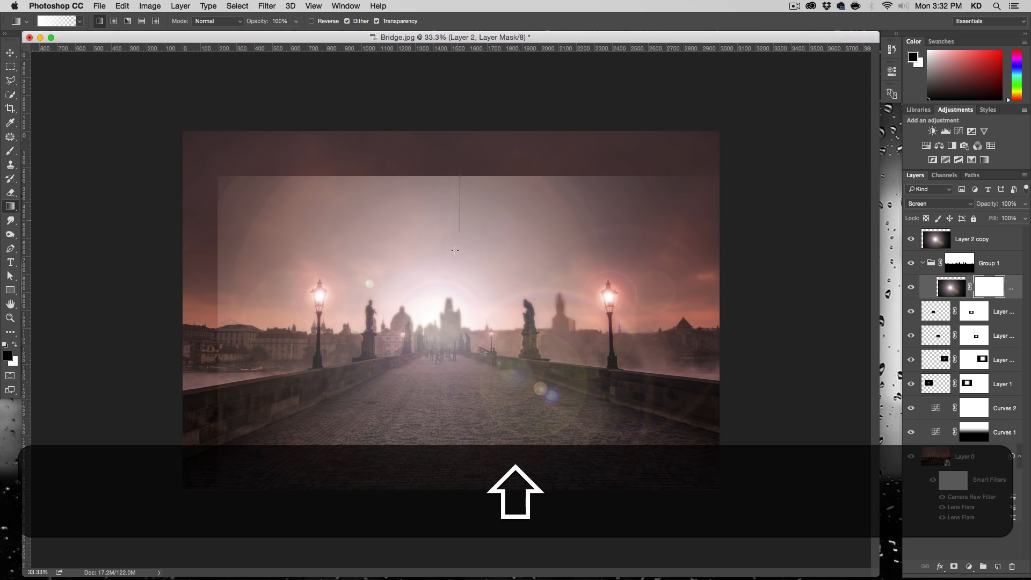
left_click_drag(453, 292, 453, 293)
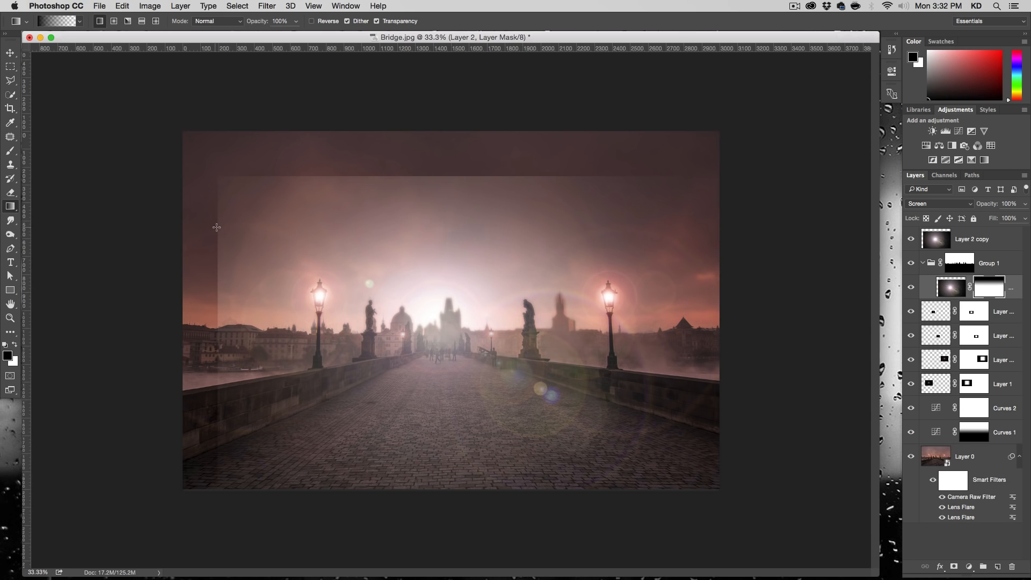
key("shift")
left_click_drag(218, 227, 409, 236)
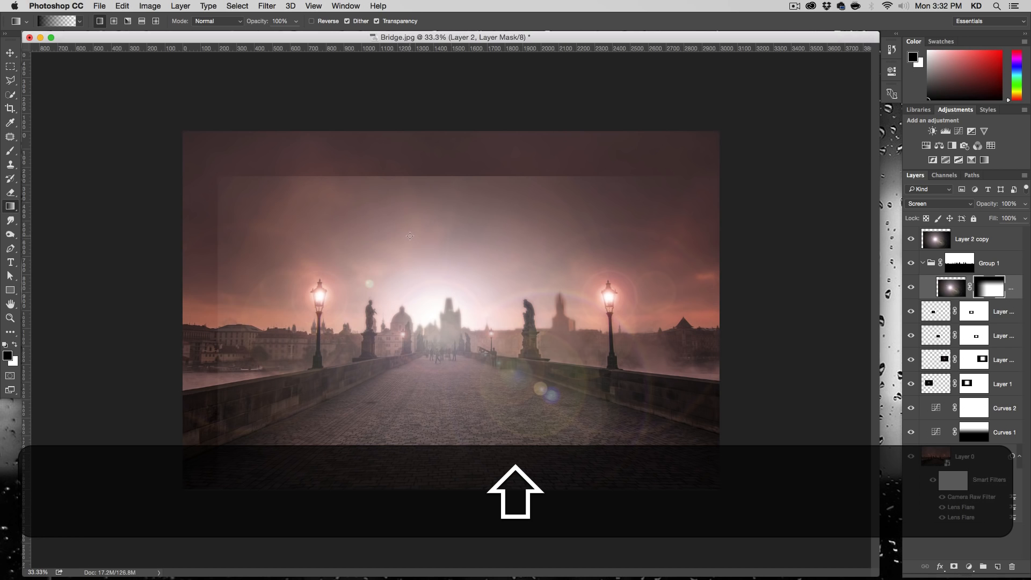
- Load Layer 2's mask as a selection and use it to create a matching mask on Layer 2 copy
left_click(989, 292, "super")
left_click(934, 238)
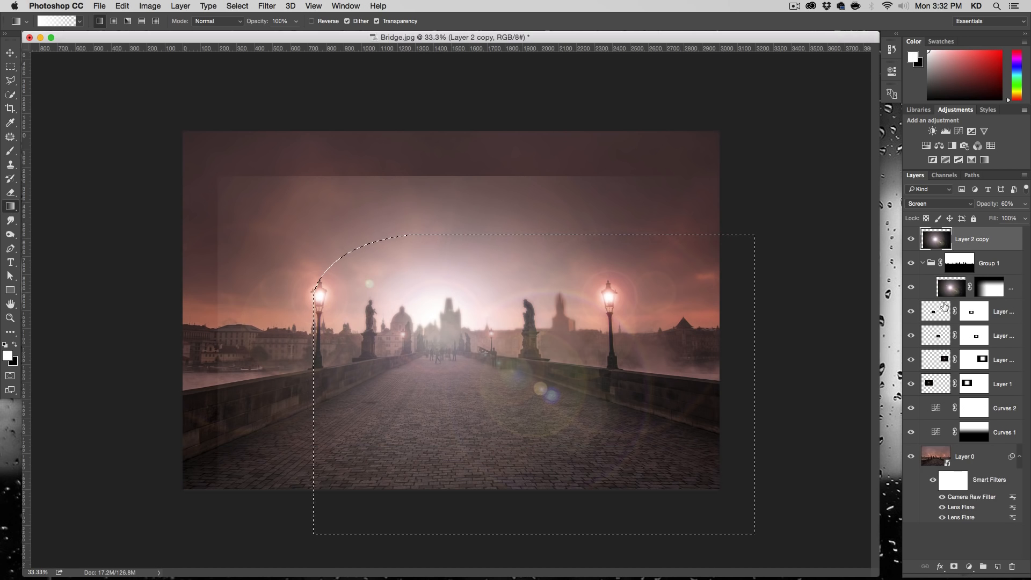
left_click(955, 567)
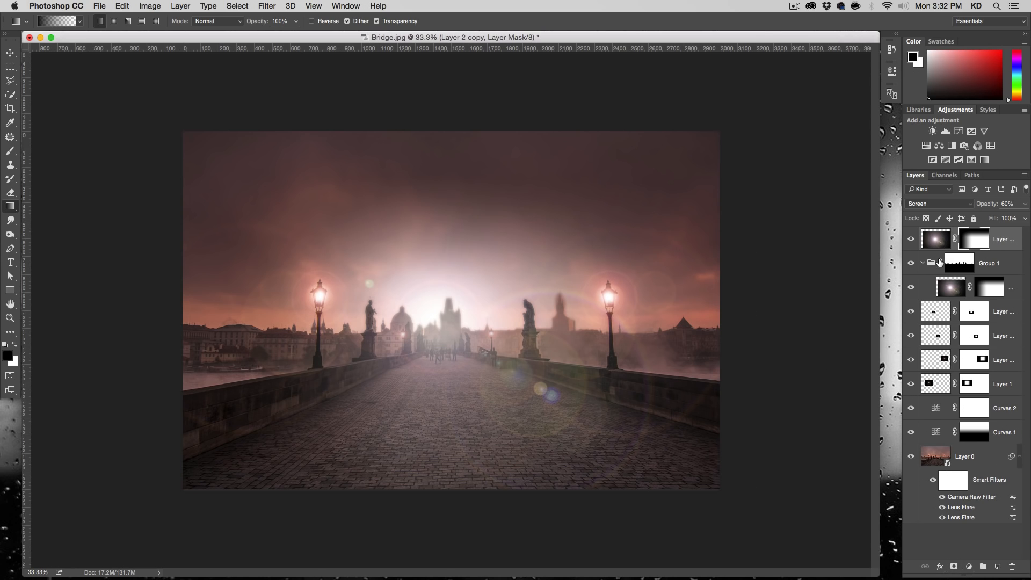
- Compare the image with Layer 2 copy and Group 1 hidden and shown, and set Layer 2 copy's opacity to 50%
left_click(911, 240)
left_click(911, 240)
left_click(911, 264)
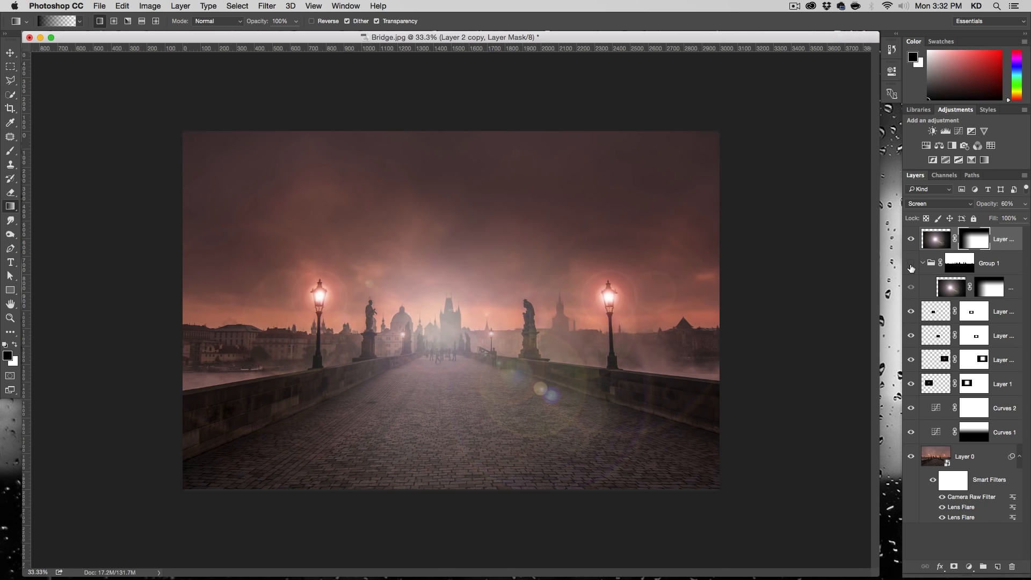
left_click(911, 265)
left_click(911, 240)
left_click(911, 240)
left_click(935, 239)
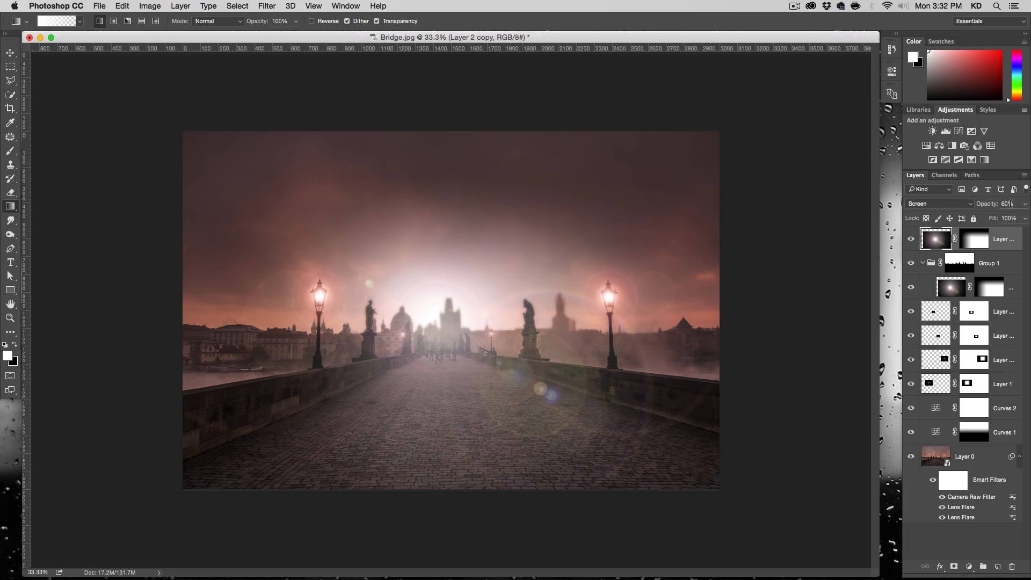
type("50")
key("Return")
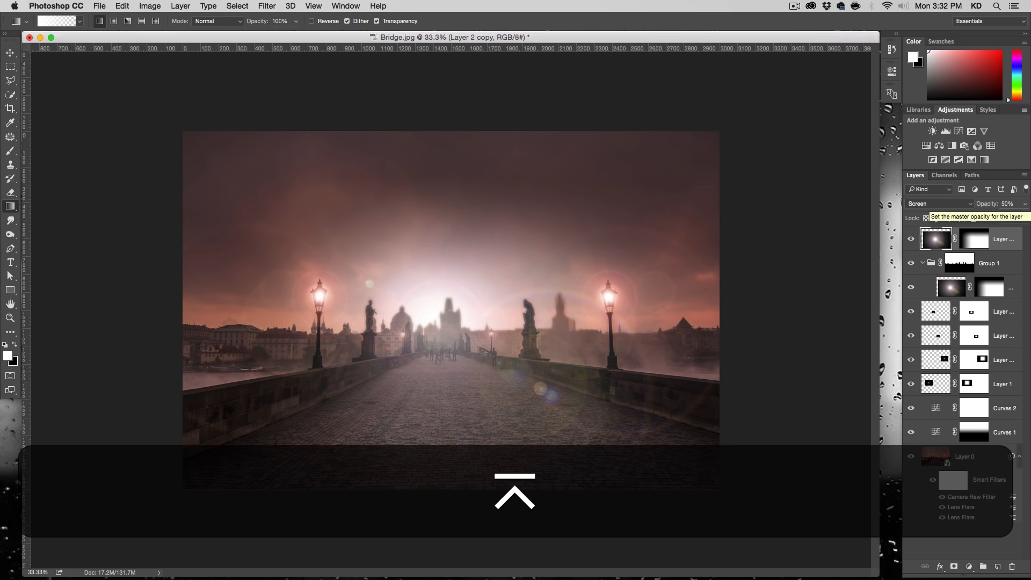
- Lower the opacity of Layer 2 inside Group 1 to 88%
left_click(951, 287)
left_click(1008, 204)
type("90")
key("Return")
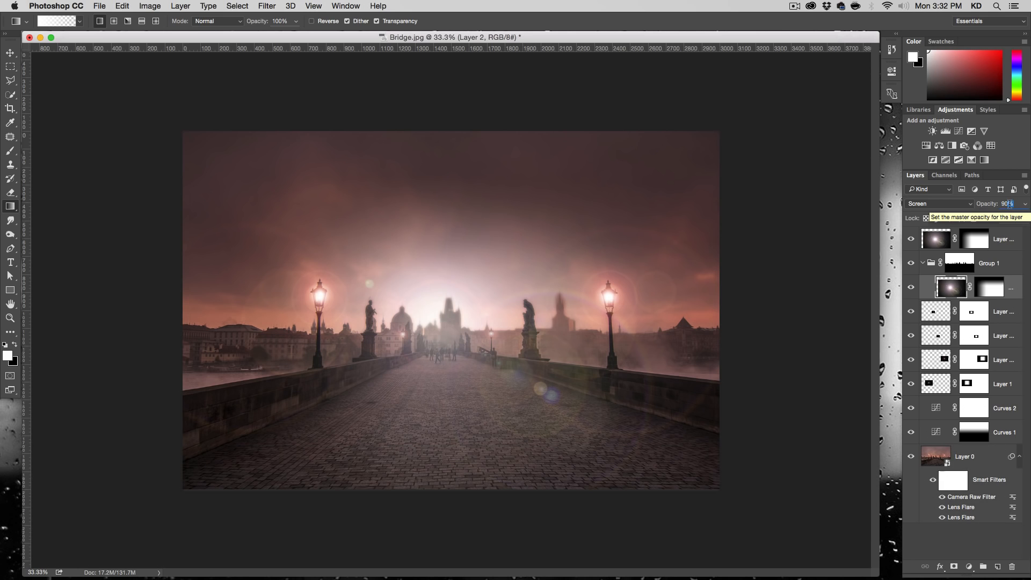
left_click(1025, 203)
left_click_drag(1017, 218, 1012, 218)
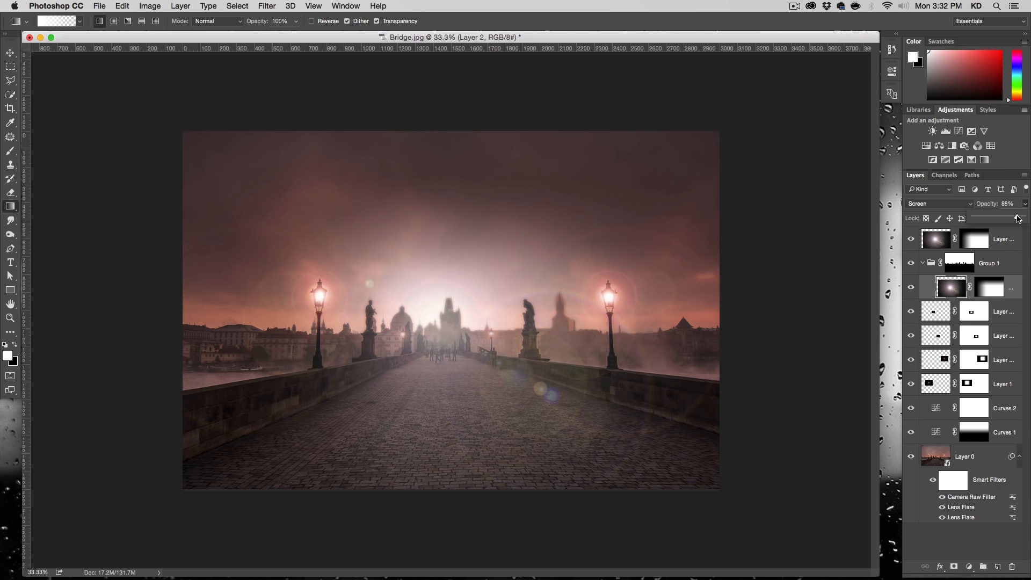
left_click(1004, 203)
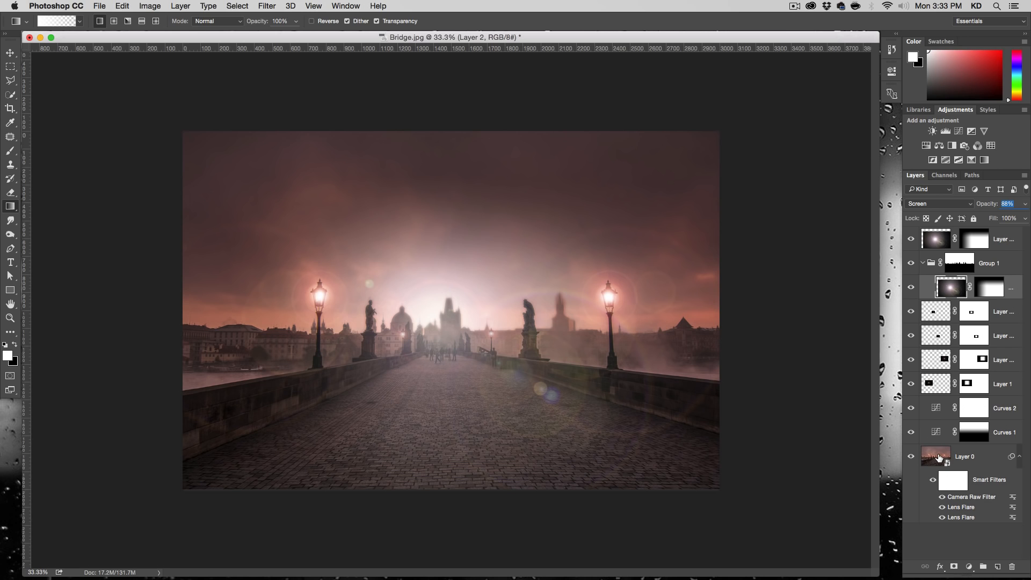
- Review the Camera Raw Filter settings applied to Layer 0 and close them without making changes
double_click(962, 497)
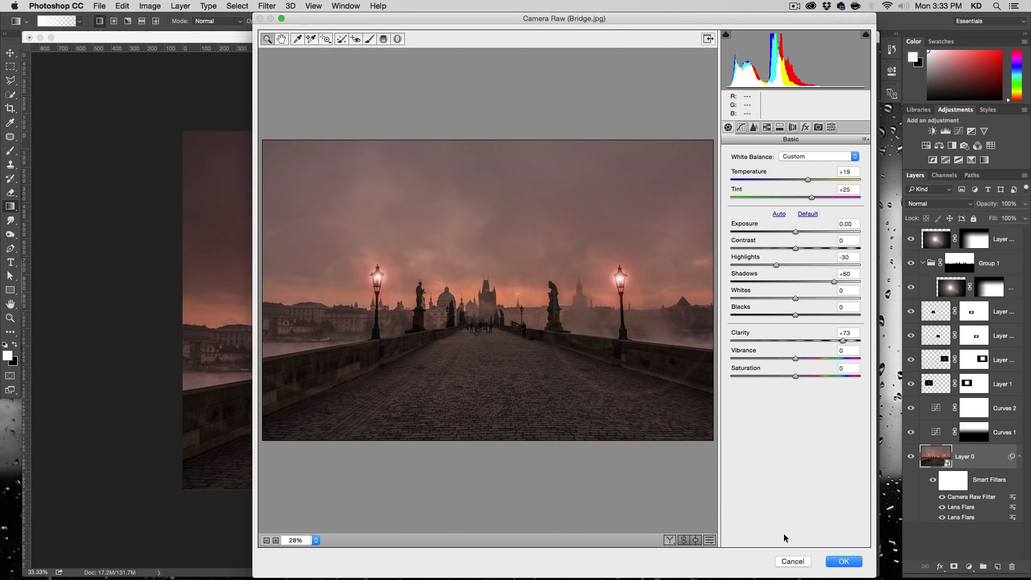
left_click(792, 561)
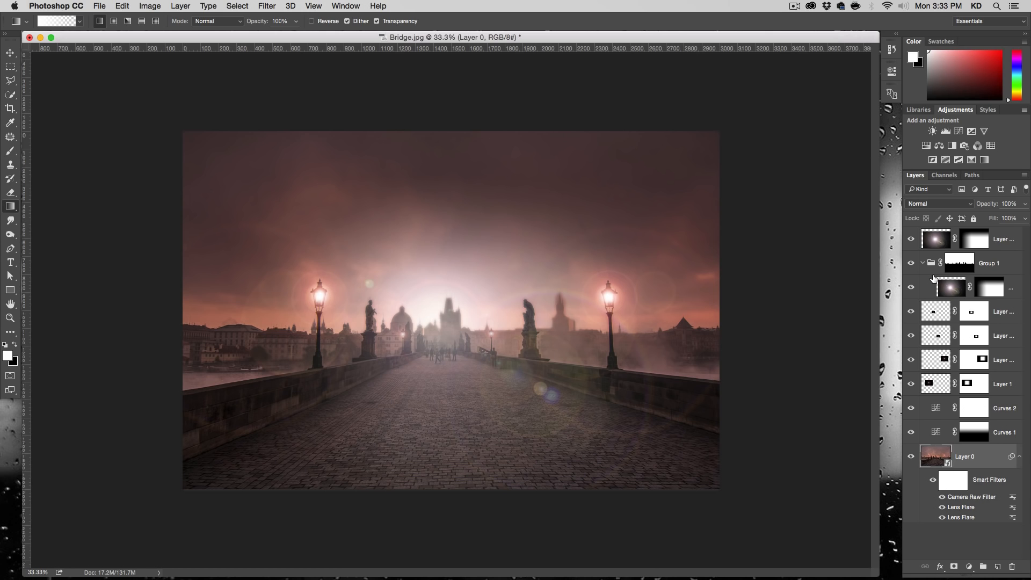
left_click(936, 246)
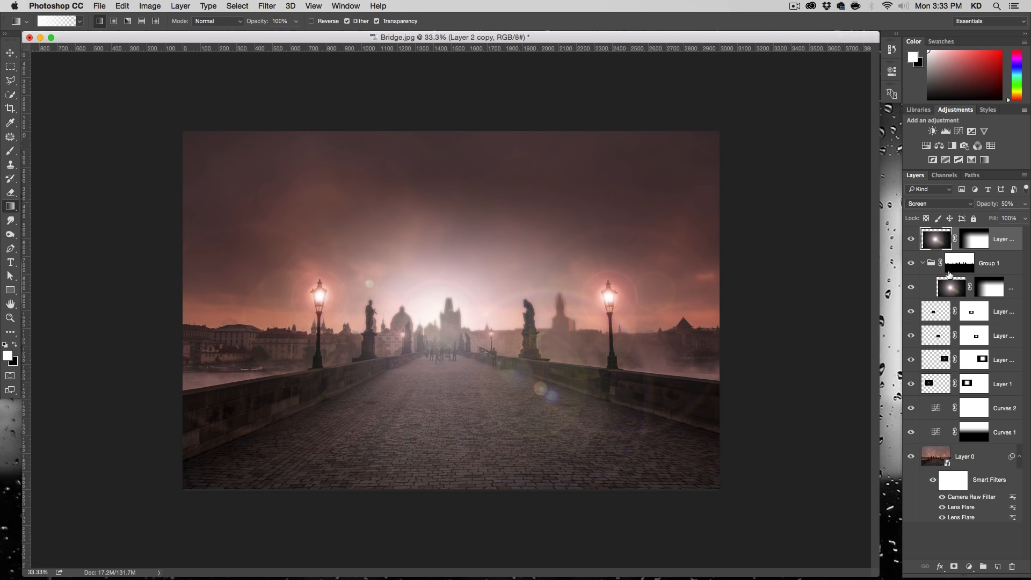
- Colorize the flare on Layer 2 orange using Hue/Saturation with Hue 20 and Saturation 49
left_click(950, 288)
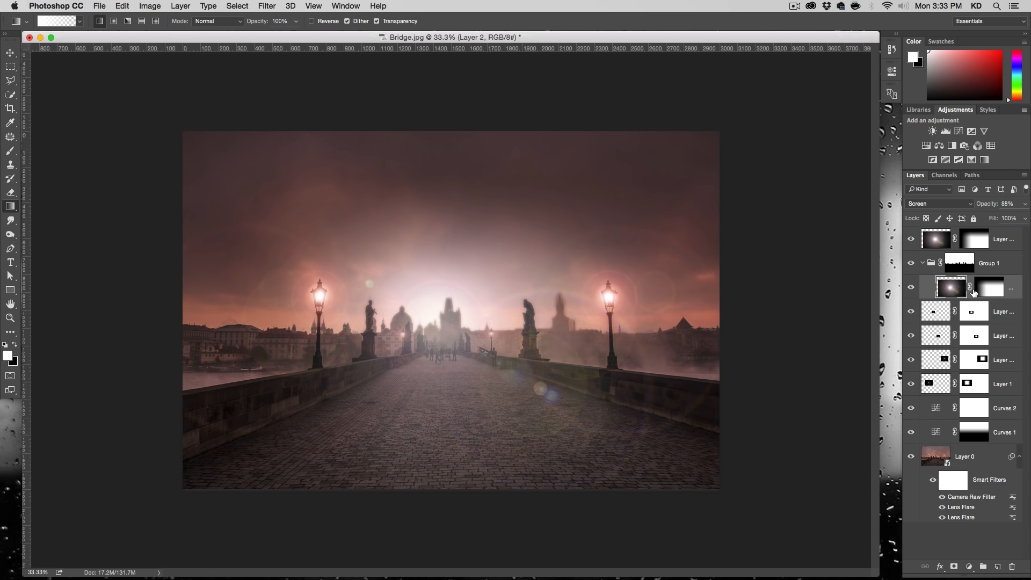
left_click(151, 6)
mouse_move(166, 34)
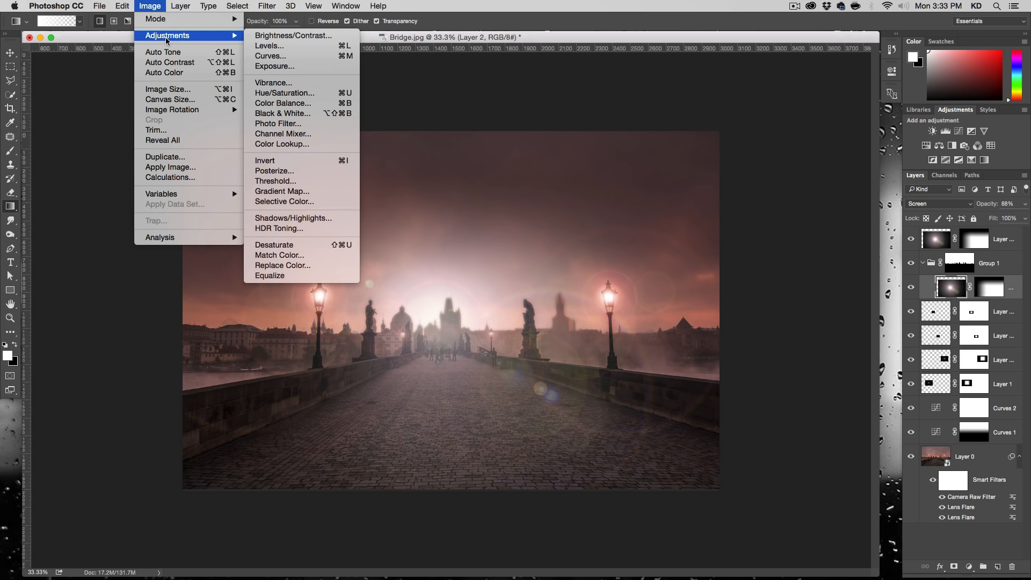
left_click(323, 92)
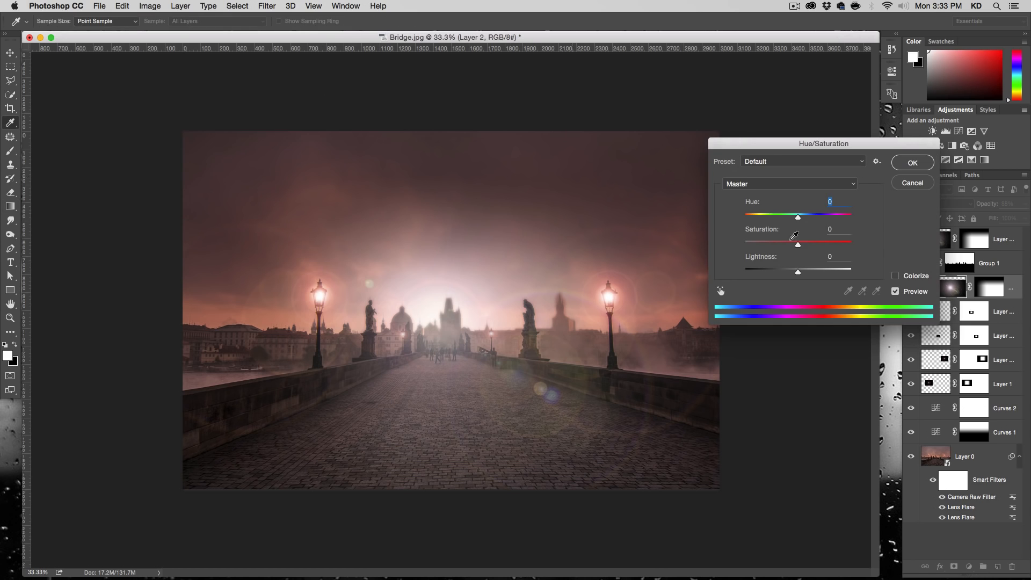
left_click(914, 279)
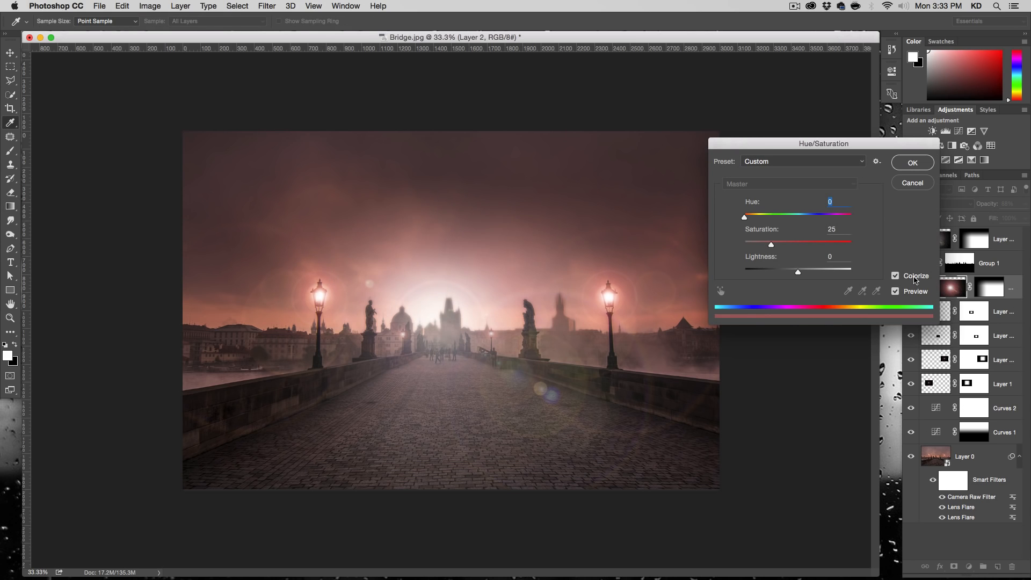
left_click_drag(775, 246, 797, 247)
left_click_drag(745, 218, 750, 219)
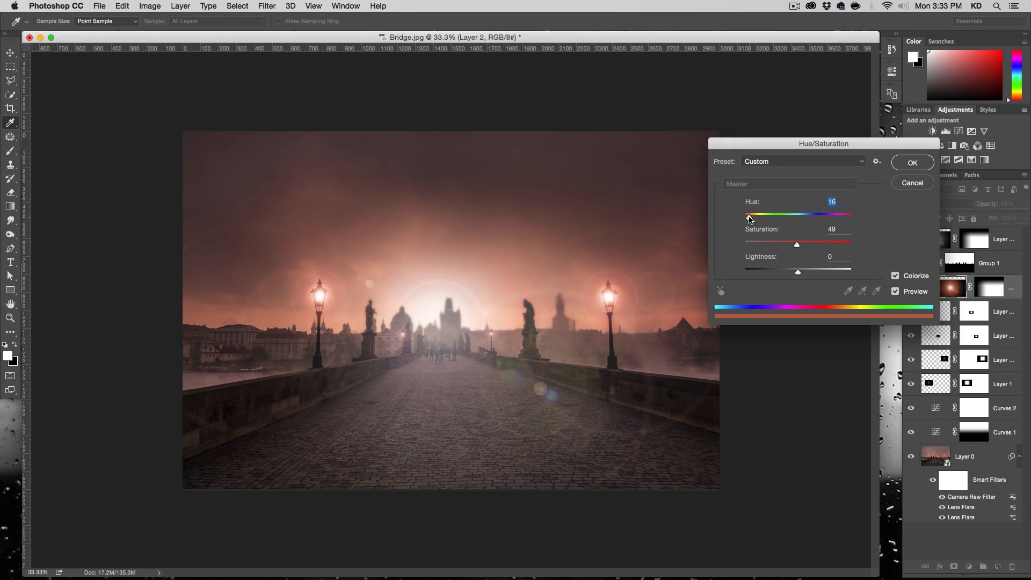
left_click(922, 295)
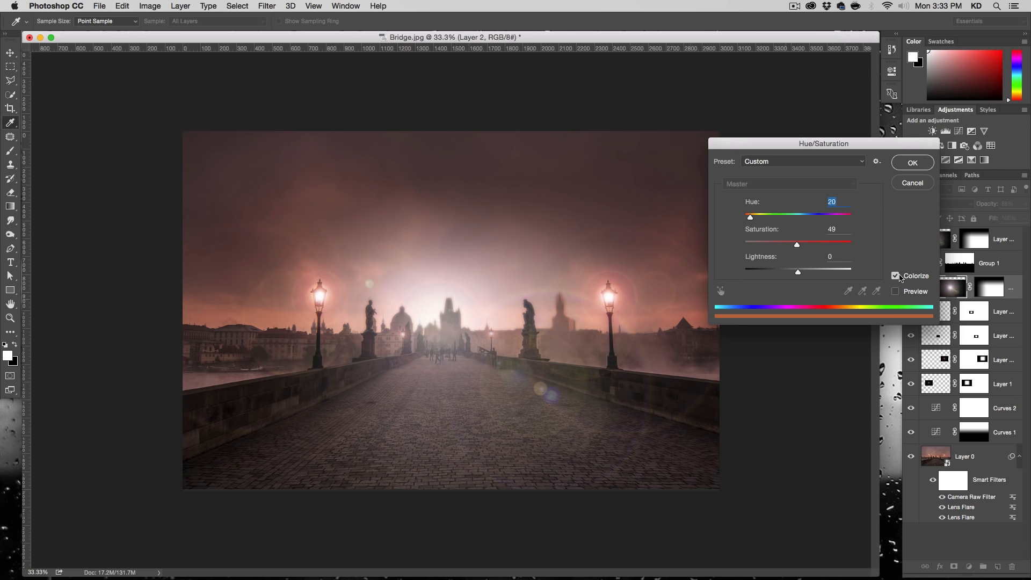
left_click(912, 294)
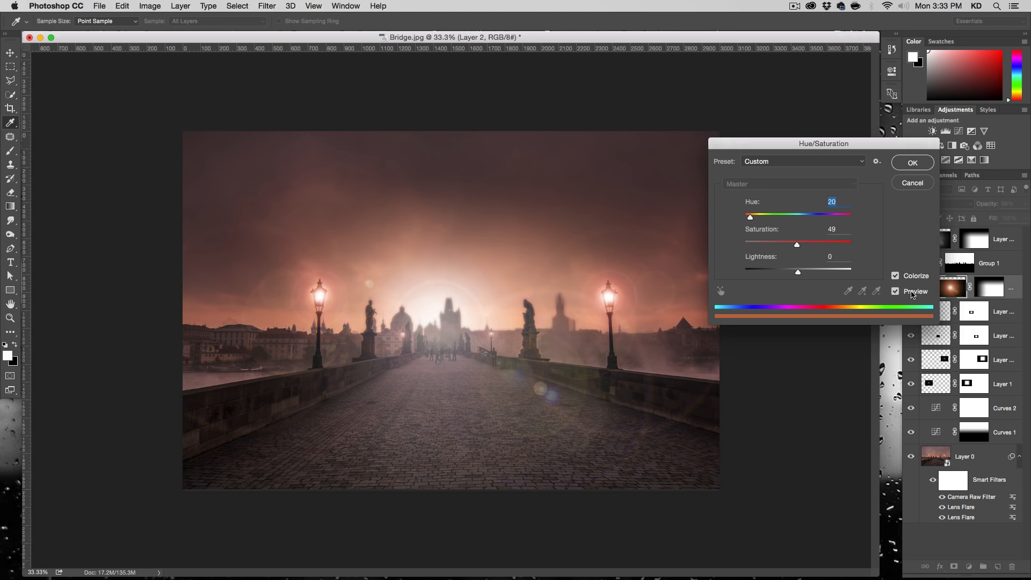
left_click(912, 163)
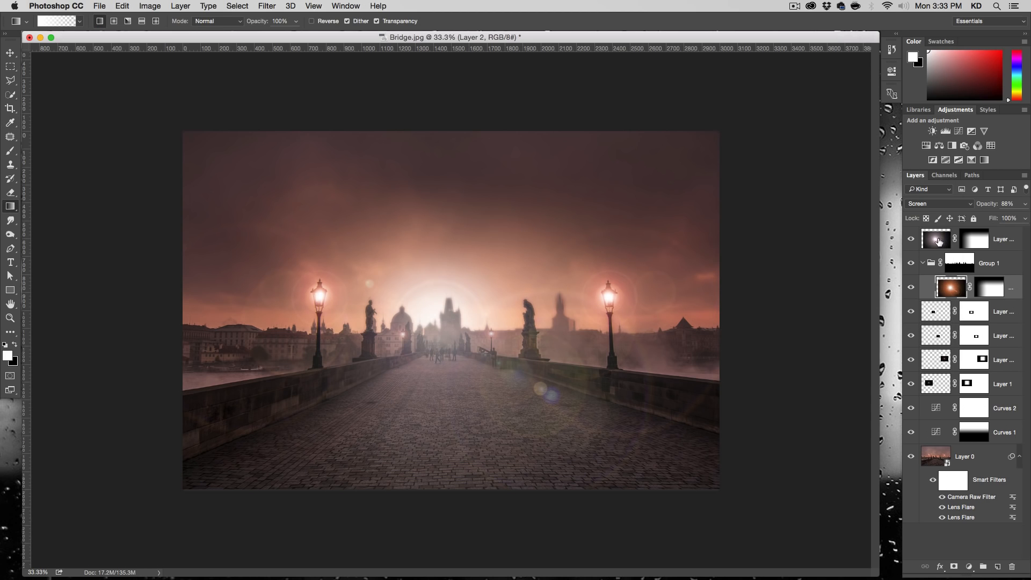
- Colorize the flare on Layer 2 copy with Hue/Saturation, setting the Hue to 22
left_click(937, 241)
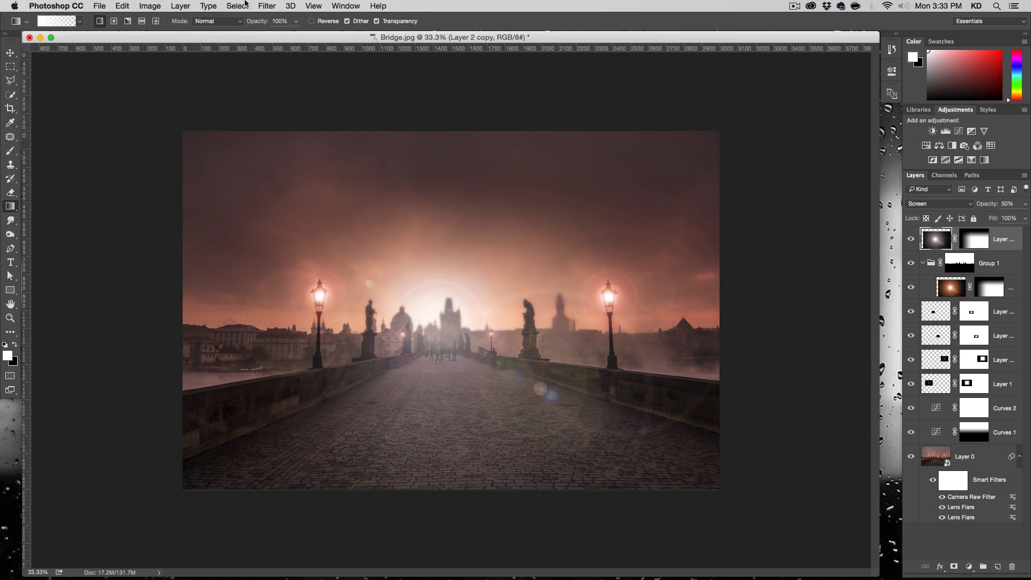
left_click(150, 6)
mouse_move(161, 35)
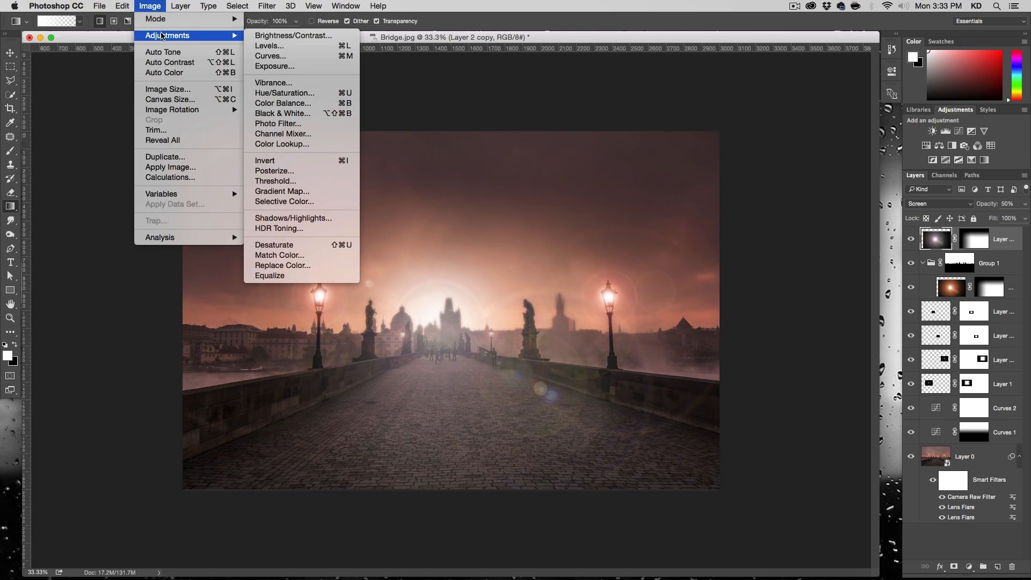
key("shift")
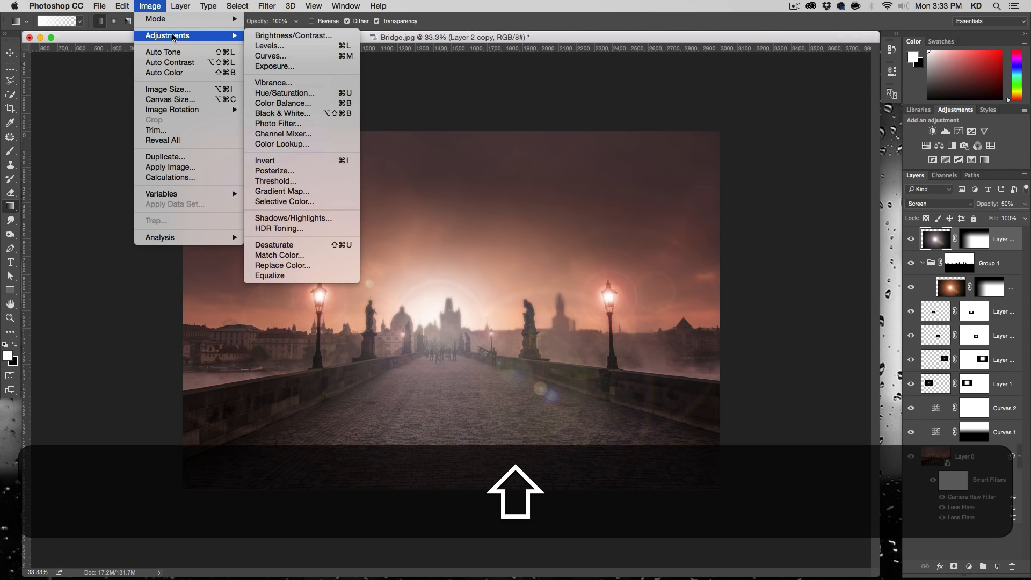
key("alt")
left_click(335, 94, "alt+shift")
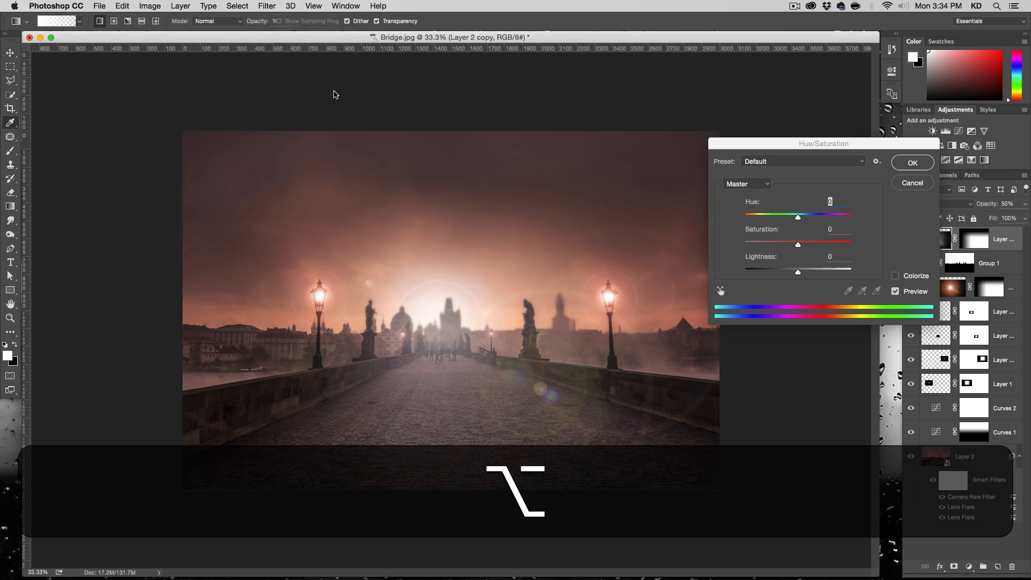
left_click(906, 276)
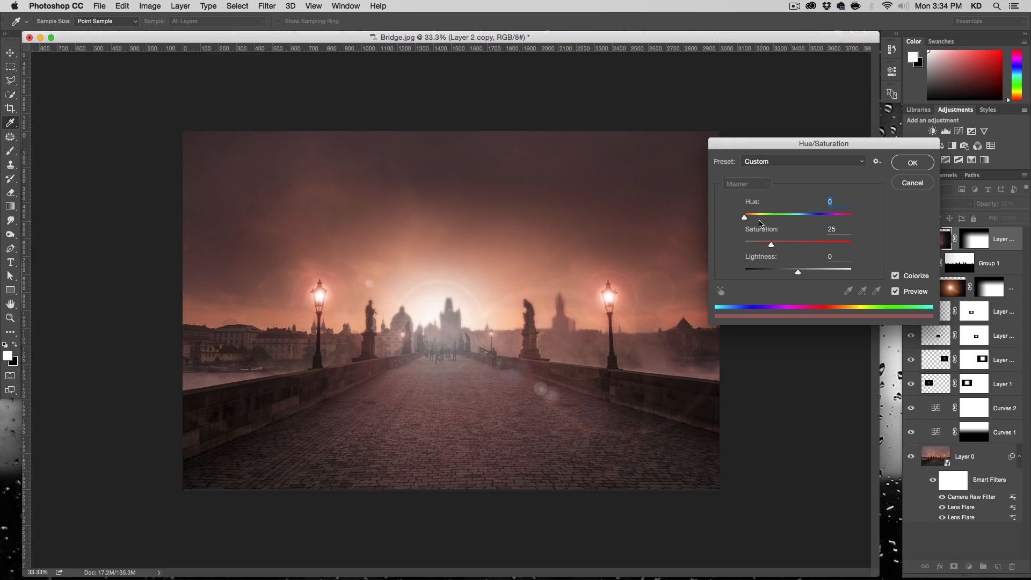
left_click_drag(751, 220, 751, 219)
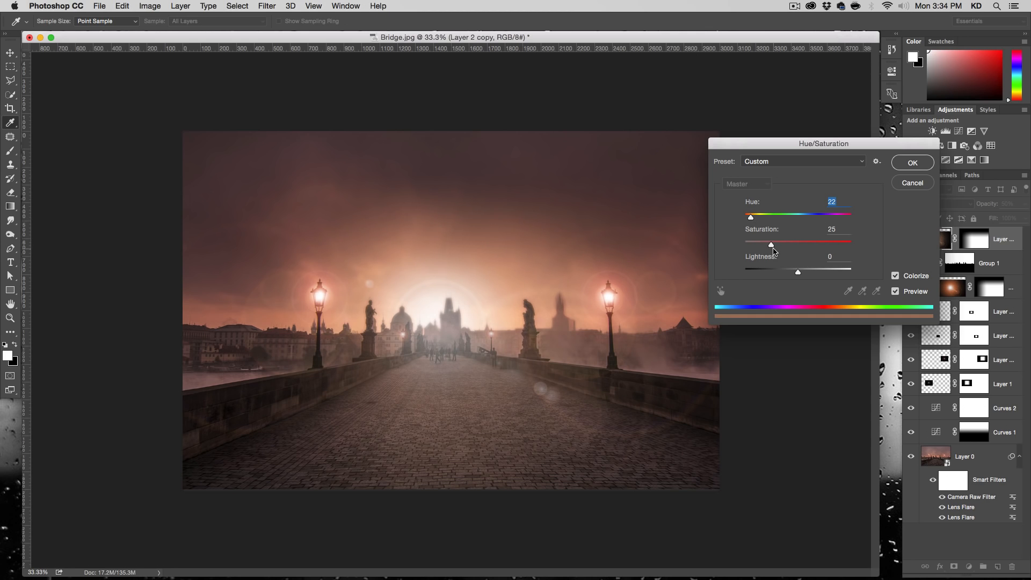
- Raise the flare colorization's Saturation to about 46, shift its hue slightly towards yellow, and apply the adjustment
left_click_drag(772, 246, 797, 248)
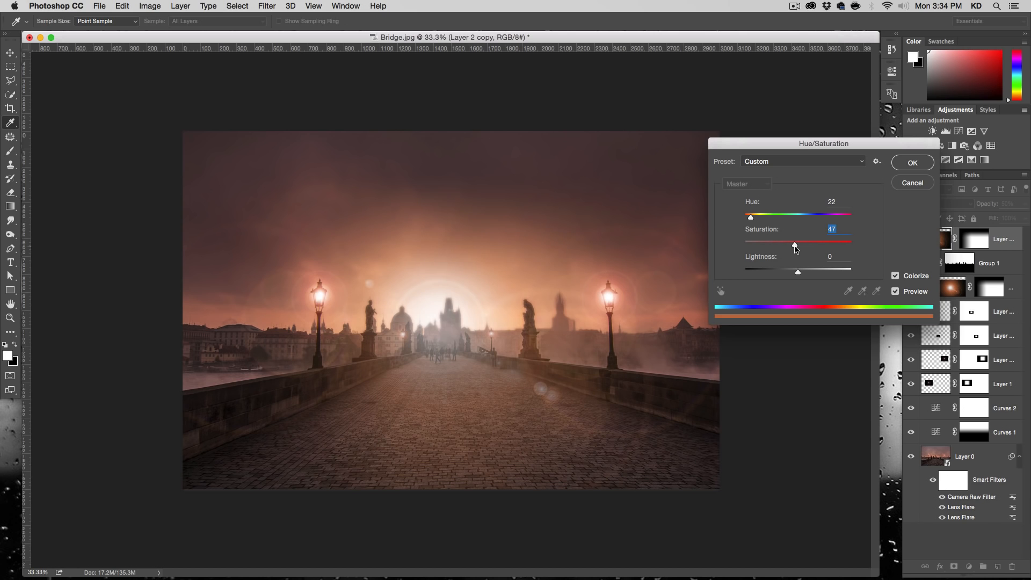
left_click_drag(818, 145, 749, 88)
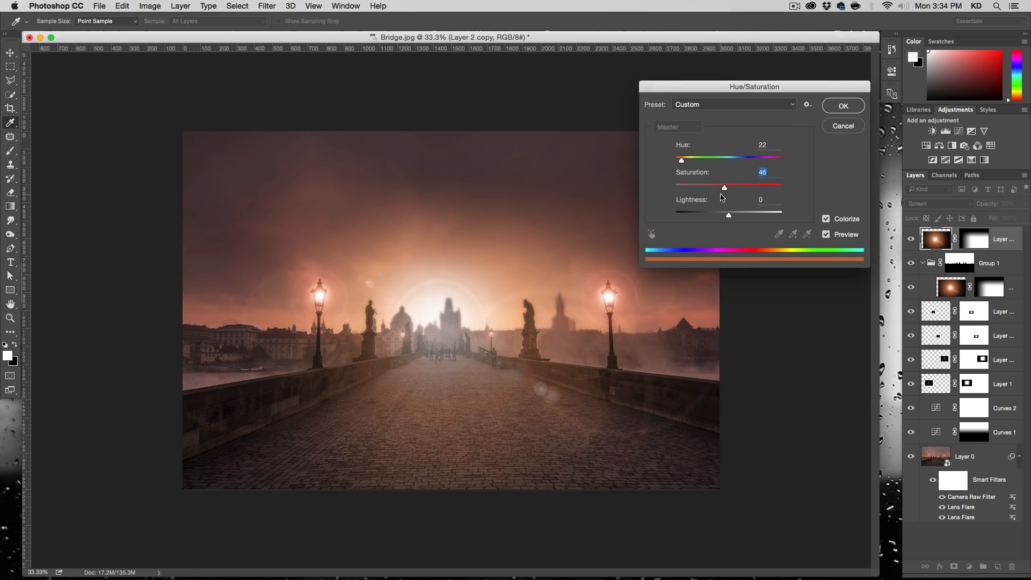
left_click_drag(722, 187, 686, 160)
left_click_drag(680, 160, 682, 161)
left_click(847, 238)
left_click(843, 106)
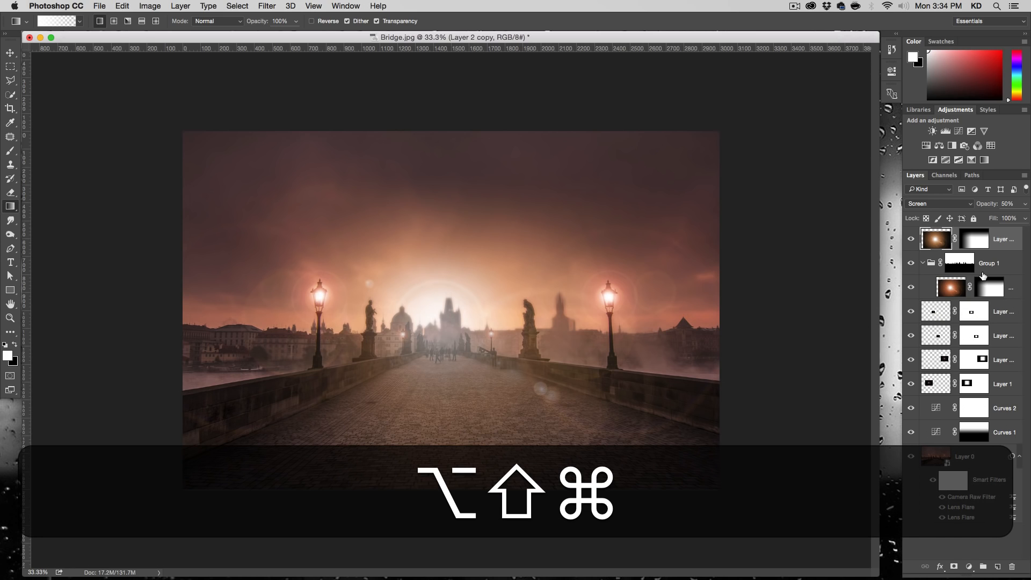
- Stamp all visible layers into a new layer at the top of the stack and convert it to a Smart Object
key("alt+shift+super+e")
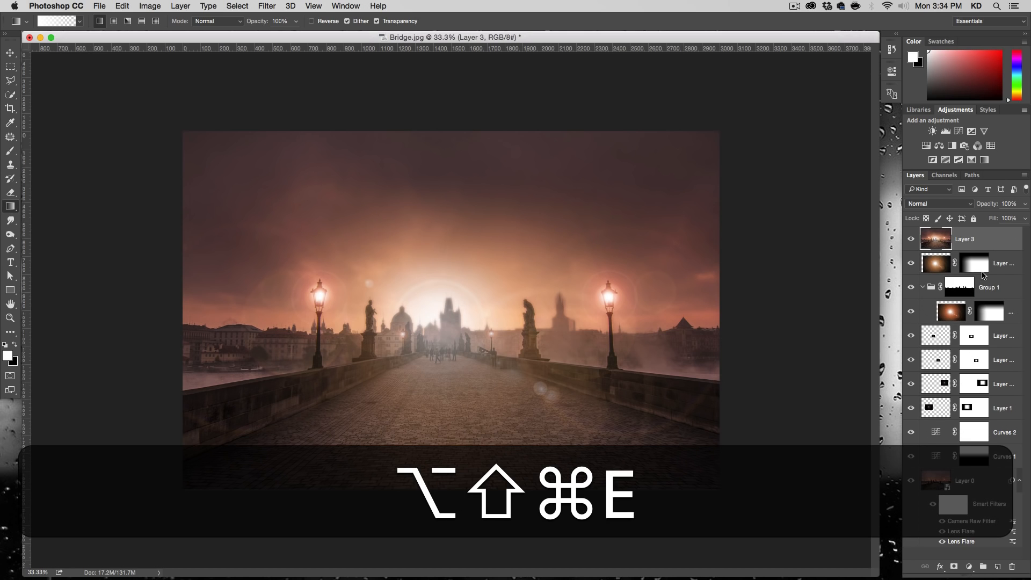
right_click(935, 240)
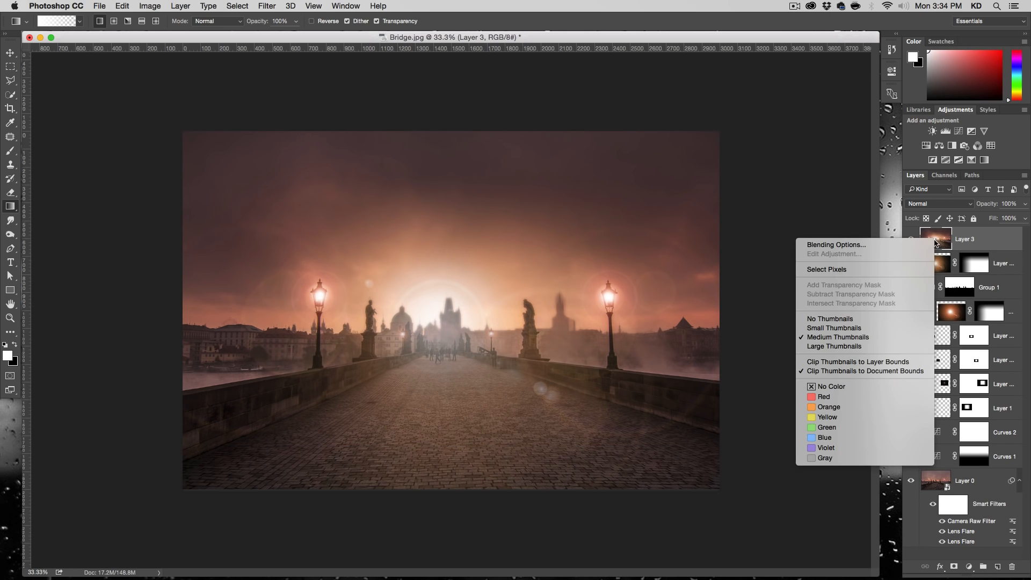
right_click(981, 240)
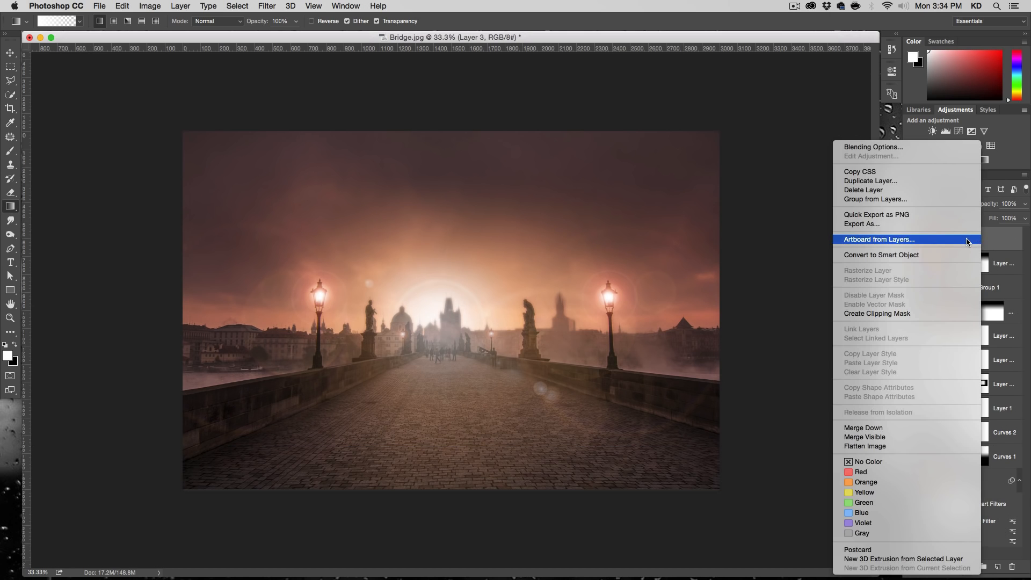
left_click(956, 254)
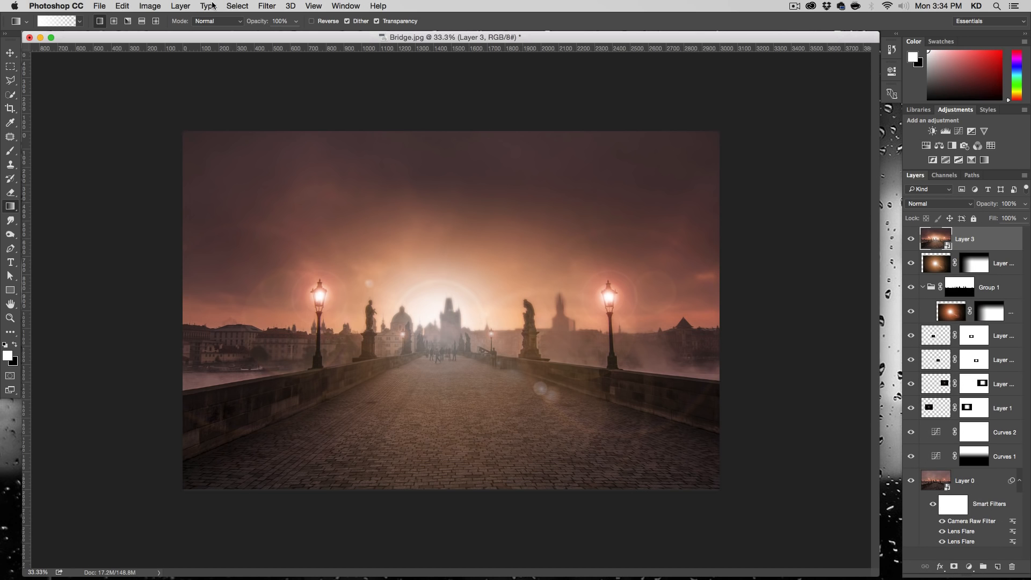
- Darken the edges of Layer 3 with a negative Post Crop Vignetting amount in the Camera Raw Filter, using the Highlight Priority style
left_click(266, 5)
left_click(290, 72)
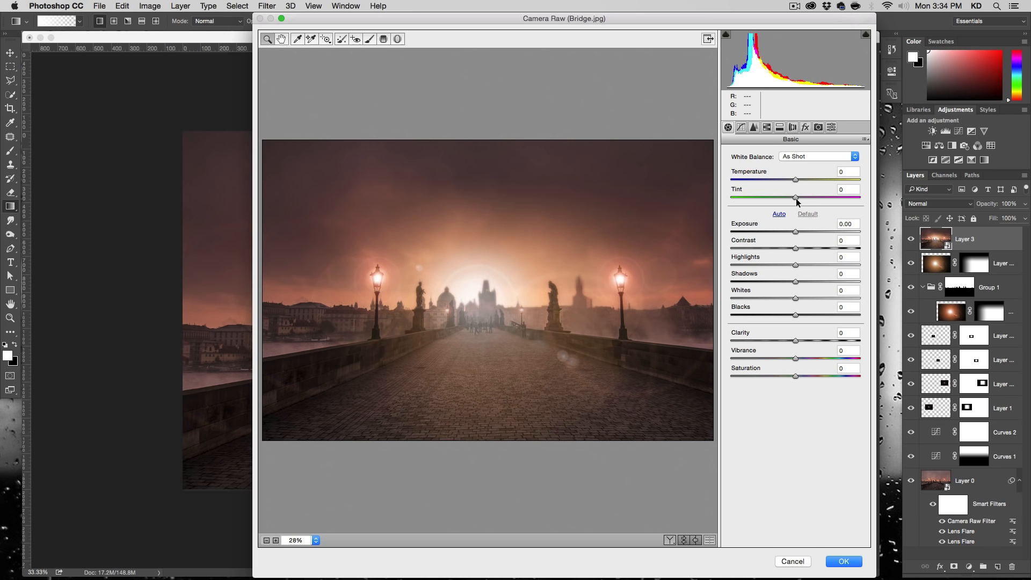
left_click(805, 128)
left_click(783, 305)
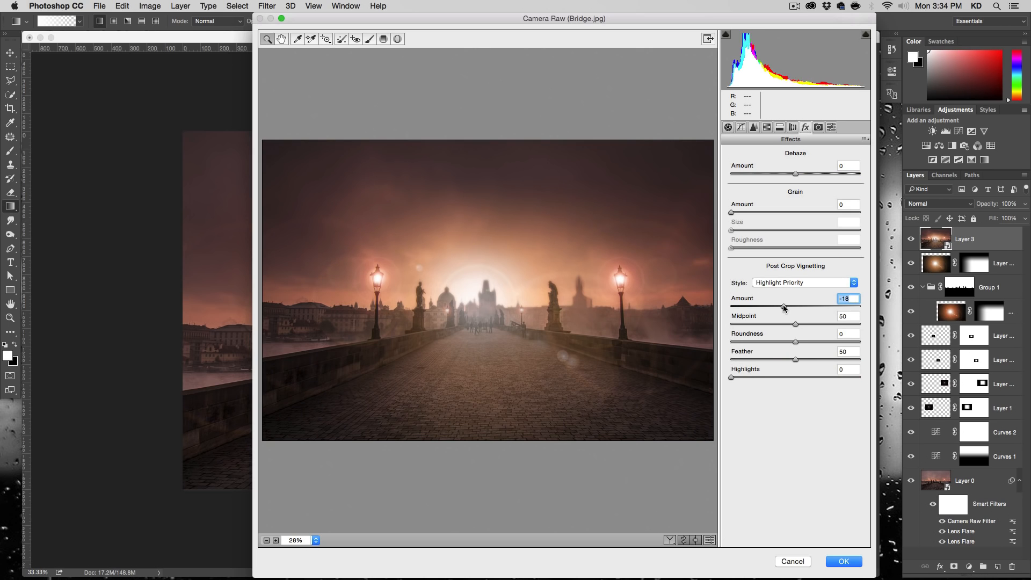
left_click_drag(778, 305, 777, 305)
- Set Highlights to -13, Shadows to +13 and Clarity to +8 in Camera Raw and apply the filter to Layer 3
left_click(729, 128)
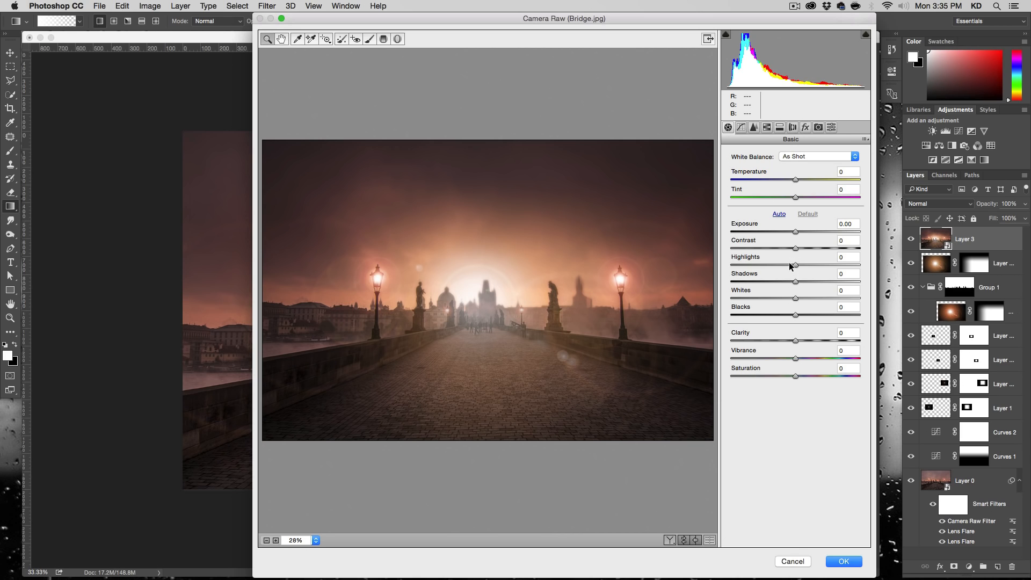
left_click_drag(790, 265, 804, 280)
left_click_drag(795, 340, 801, 337)
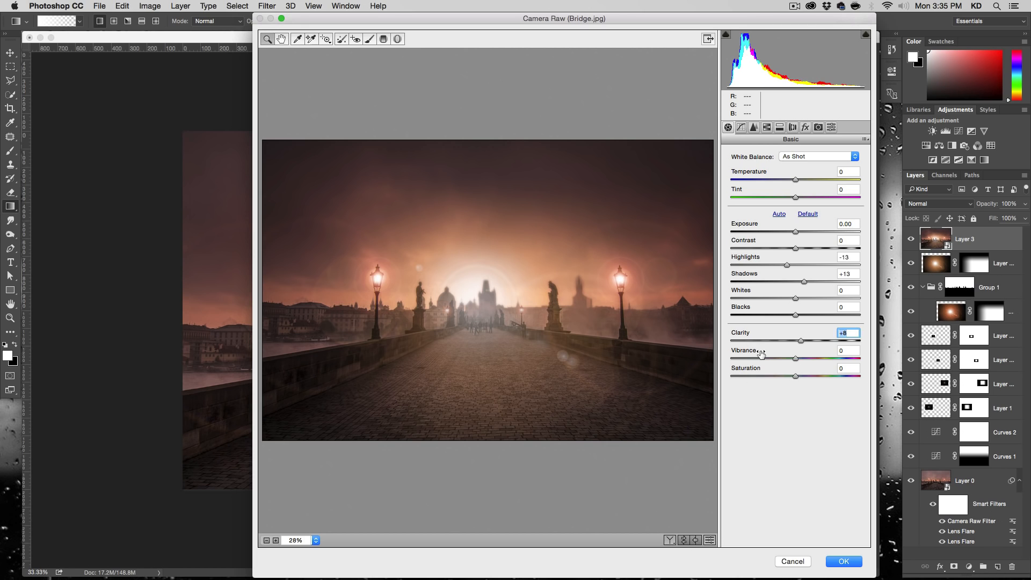
left_click(845, 561)
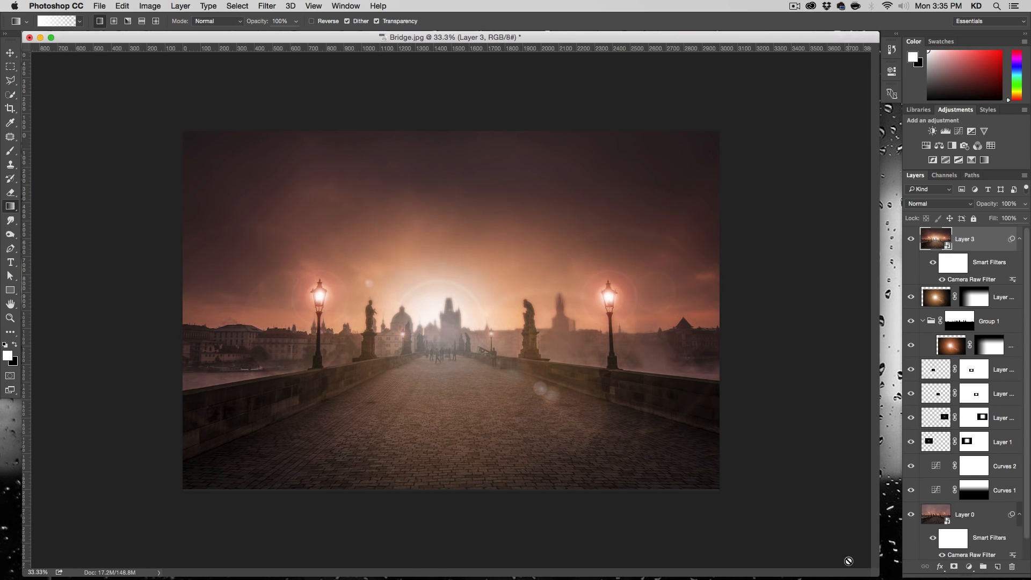